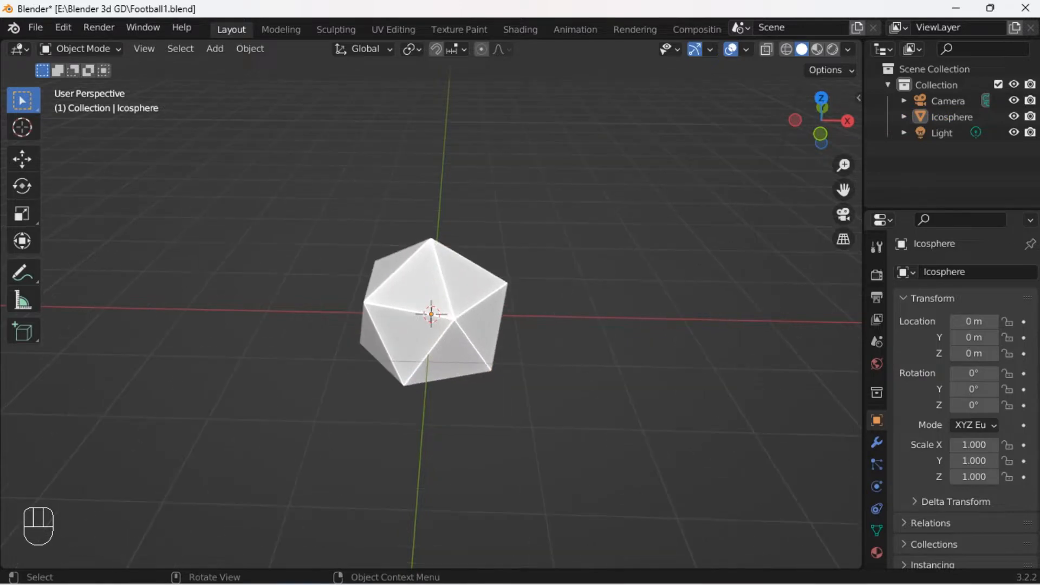
Apply smooth shading to the icosphere
middle_click_drag(432, 315, 438, 332)
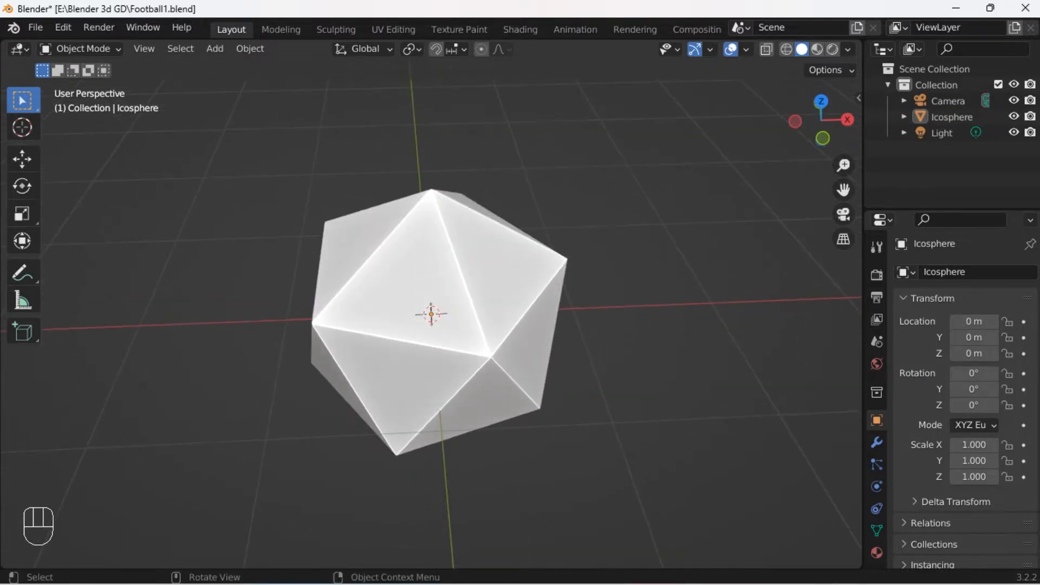
left_click(438, 325)
right_click(438, 309)
left_click(434, 293)
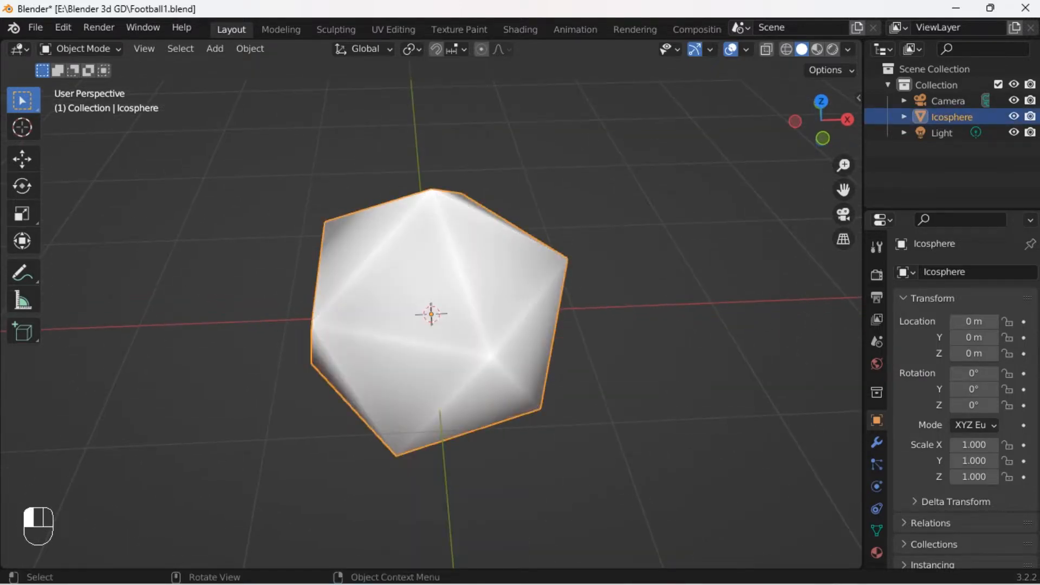
Enable Auto Smooth in the normals settings of the icosphere's mesh
left_click(876, 531)
scroll(965, 401, "down", 5)
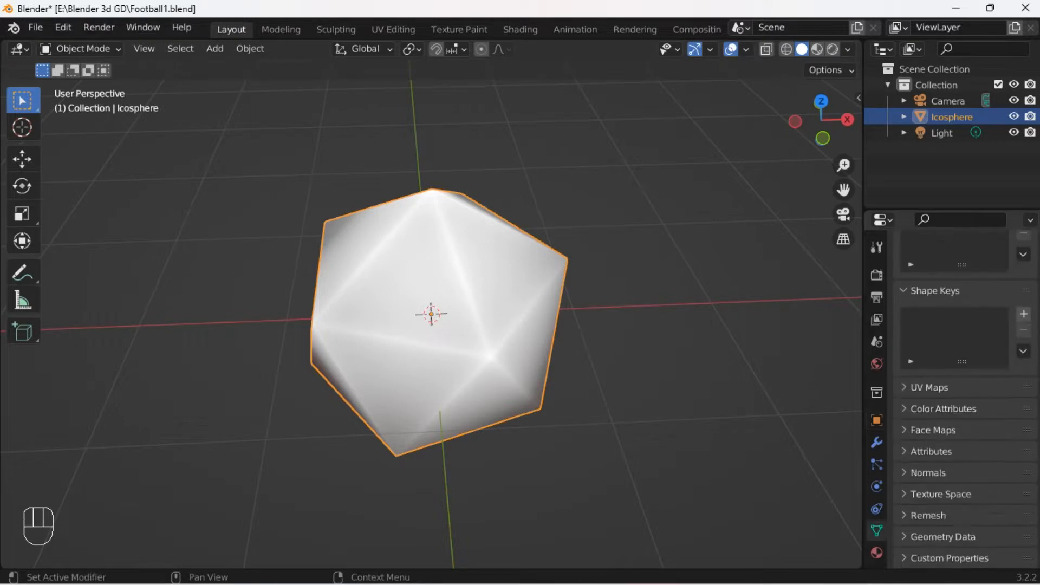
left_click(927, 472)
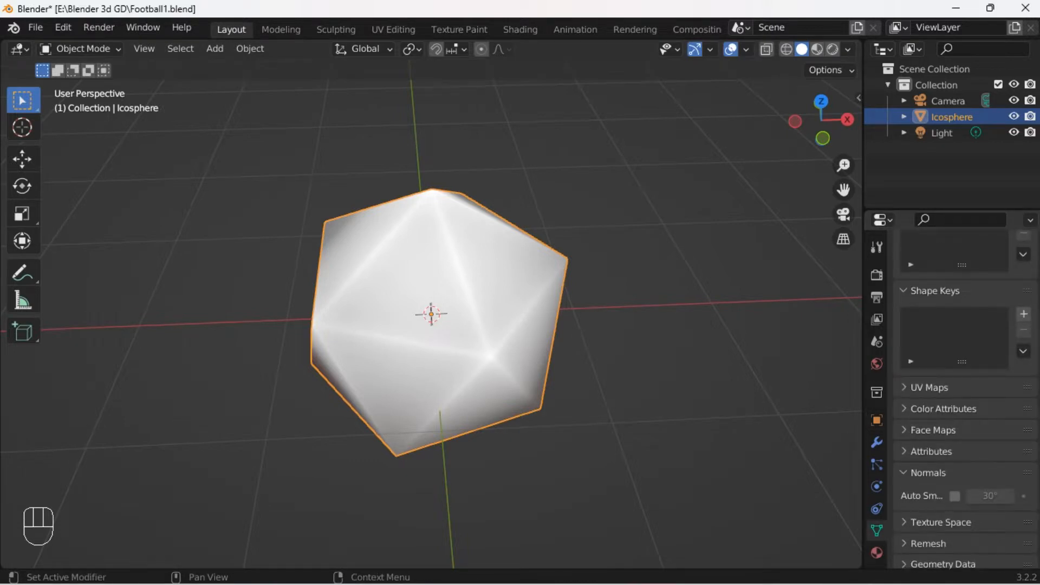
left_click(955, 496)
left_click(928, 473)
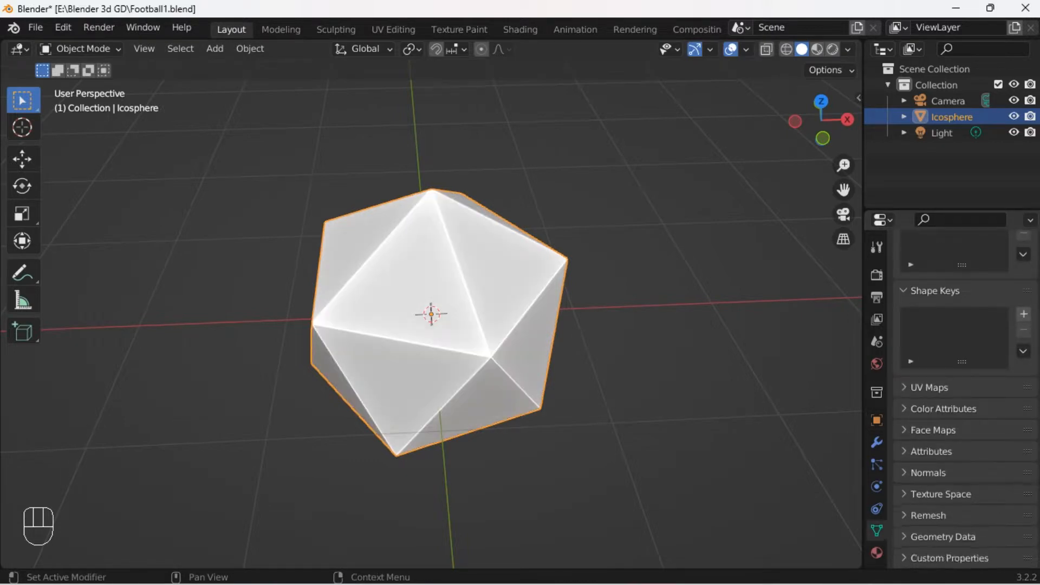
Create a new material on the icosphere and name it Default
left_click(877, 552)
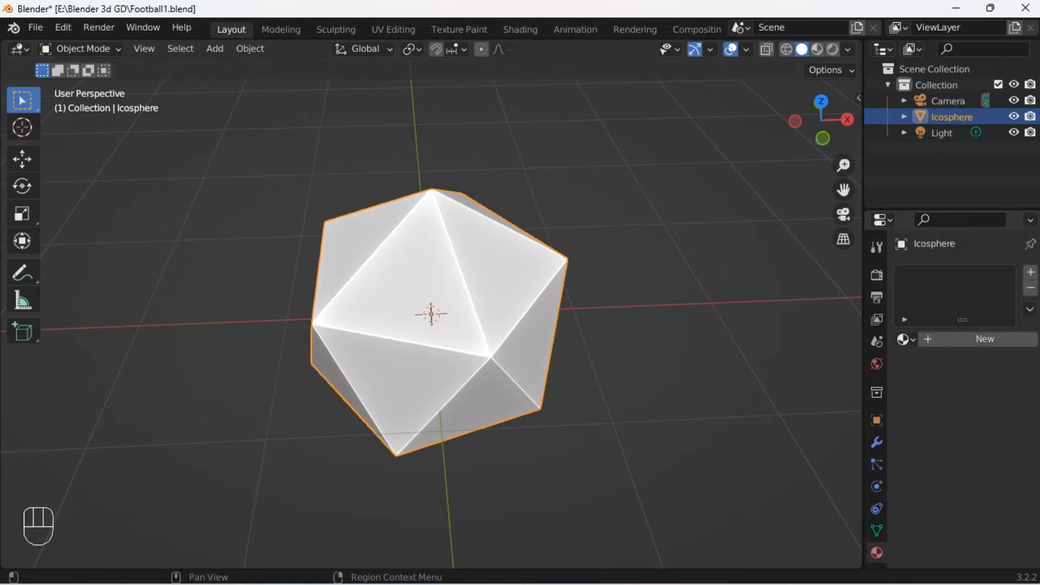
left_click(985, 338)
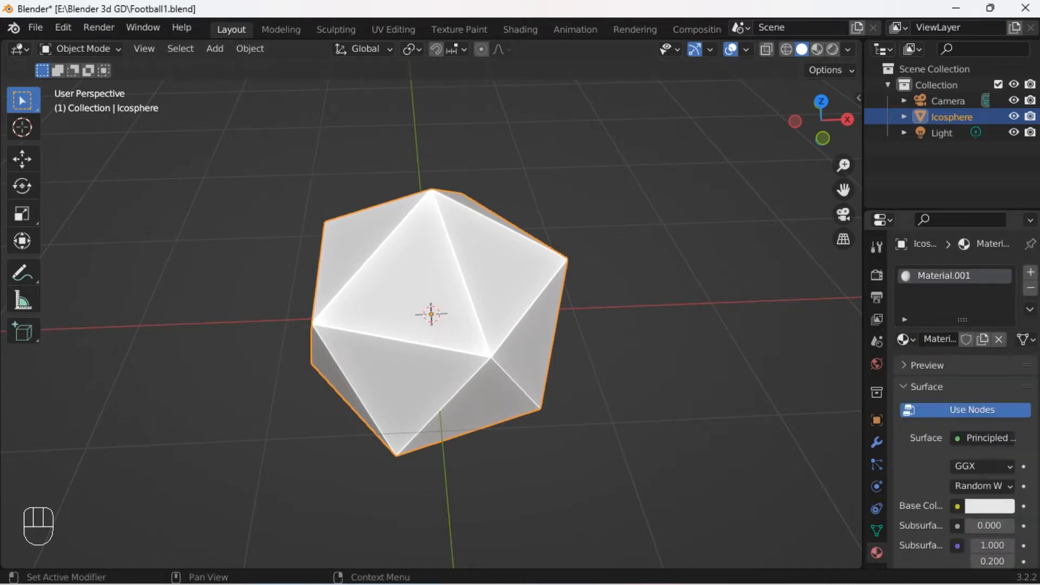
double_click(944, 275)
type("D")
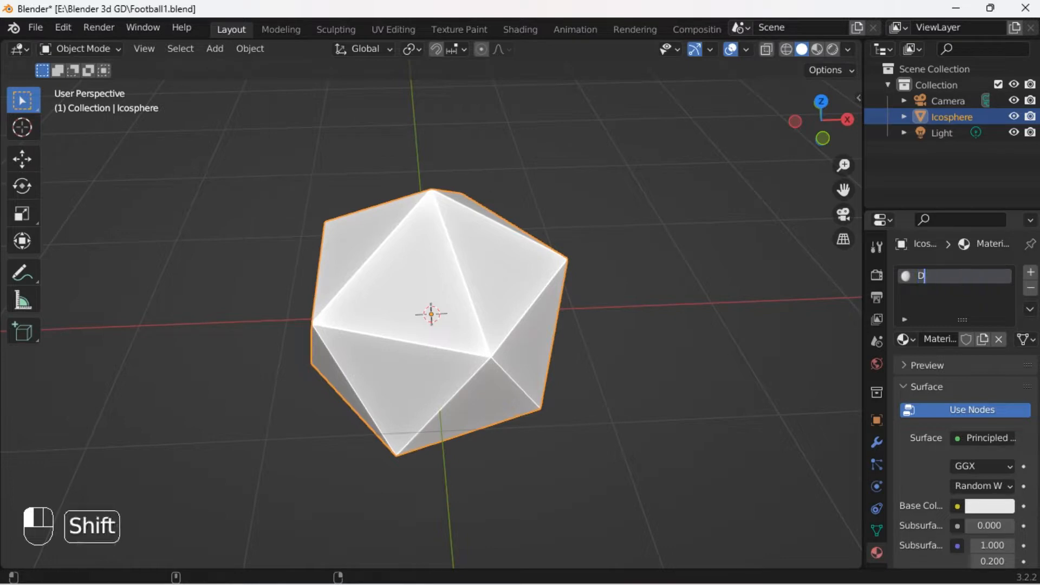
type("efault")
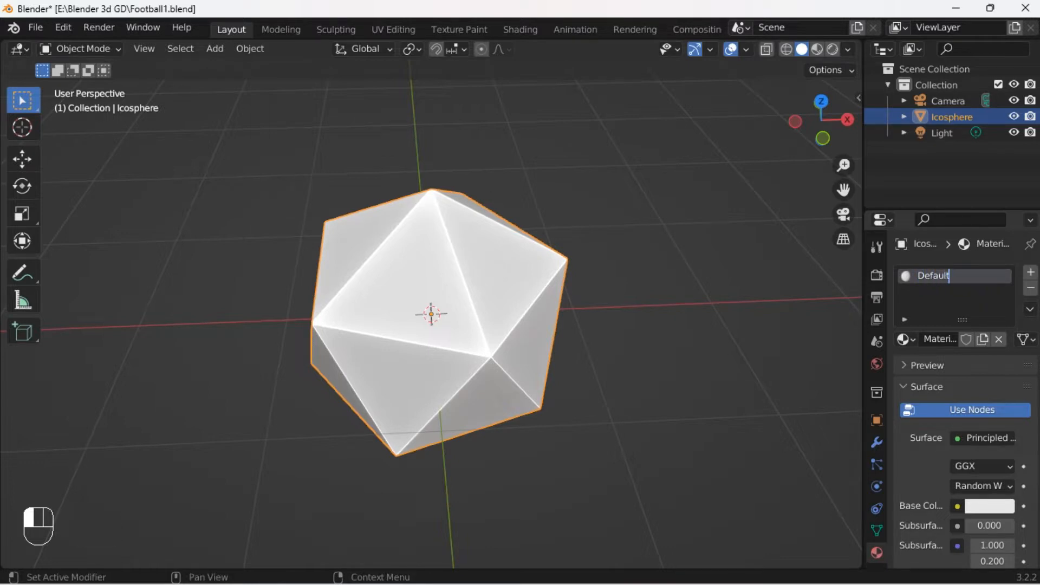
key("Return")
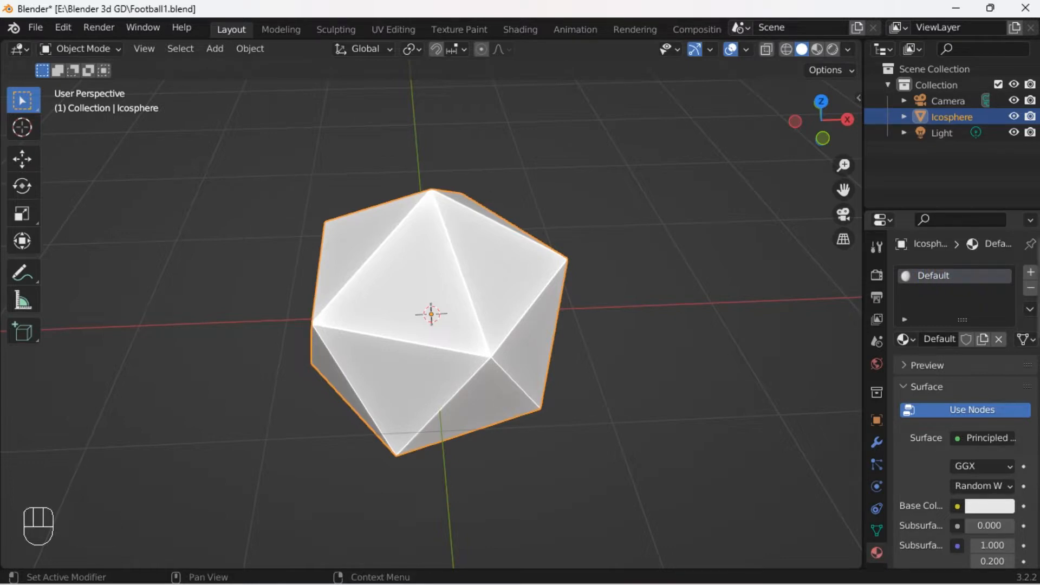
Show the viewport in Material Preview and set the Default material's base color to a muted pink (H 0.924, S 0.770, V 0.388)
left_click(990, 506)
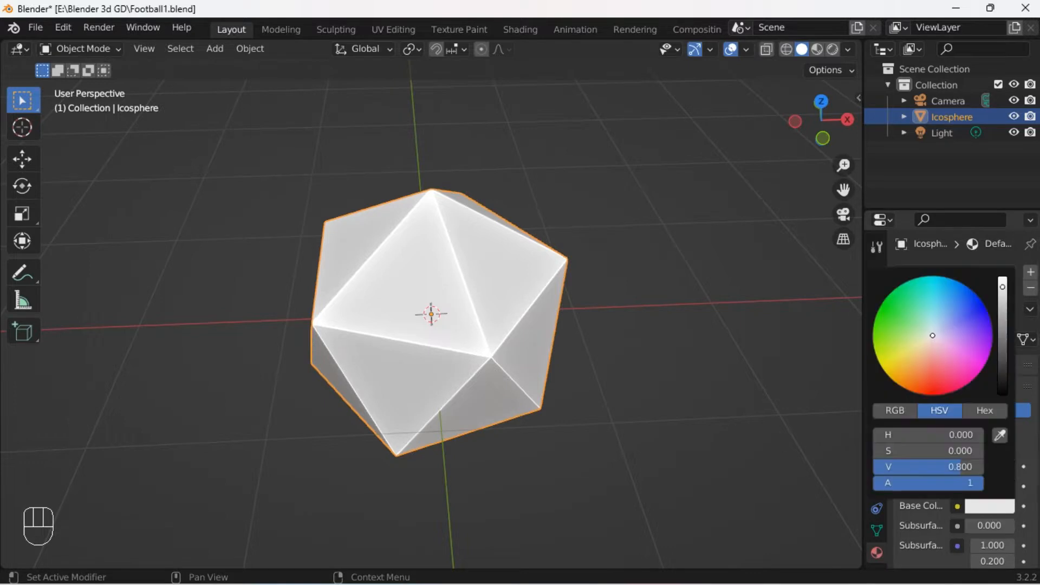
left_click(943, 372)
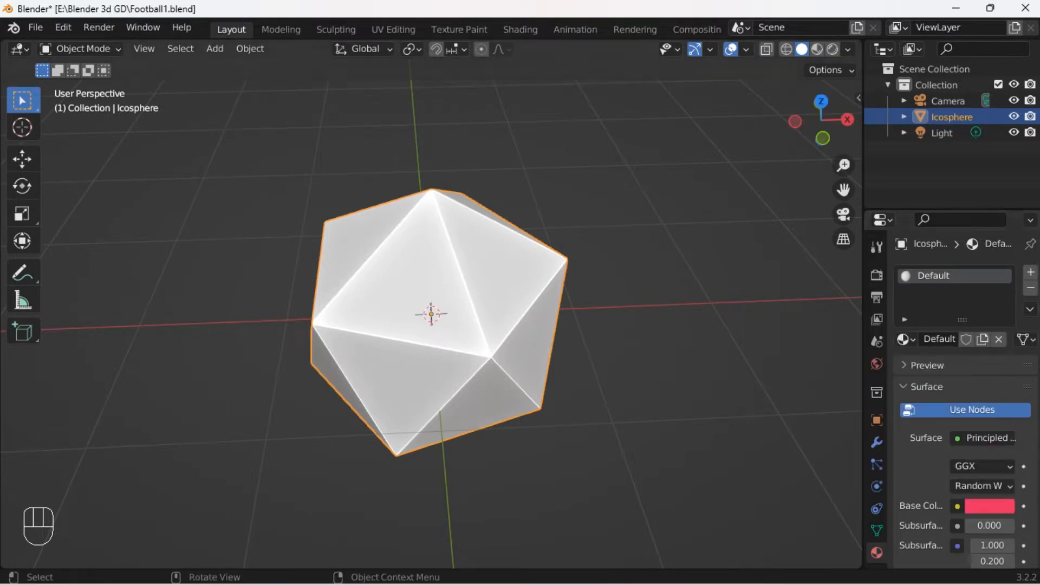
left_click(817, 49)
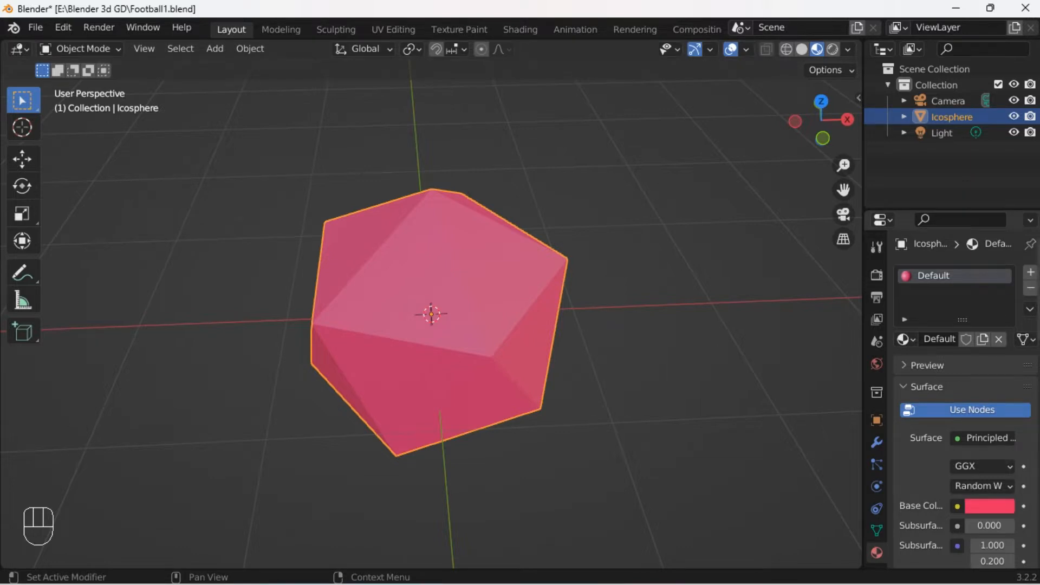
left_click(990, 506)
left_click(1003, 317)
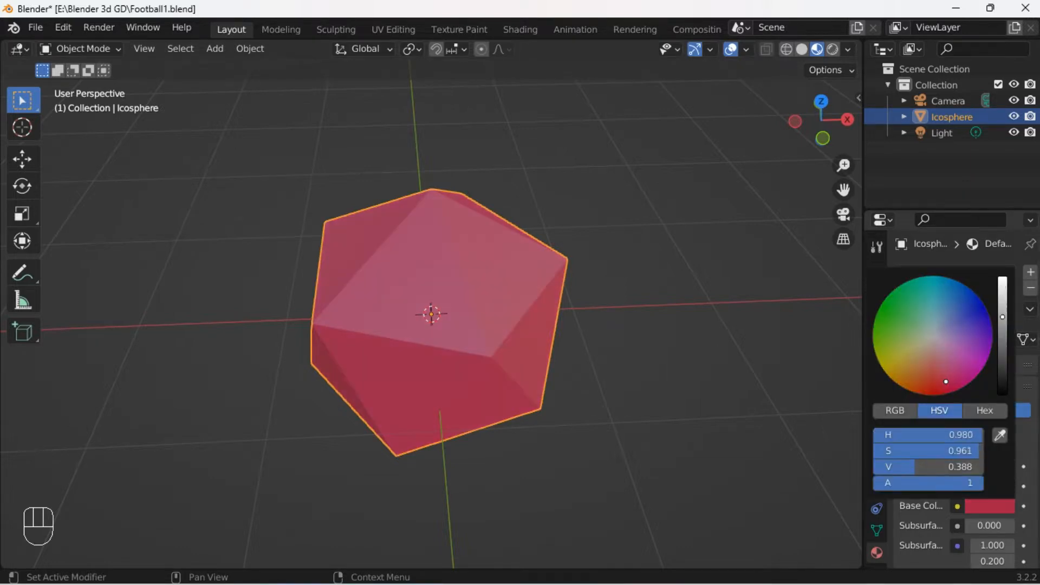
left_click_drag(946, 381, 949, 360)
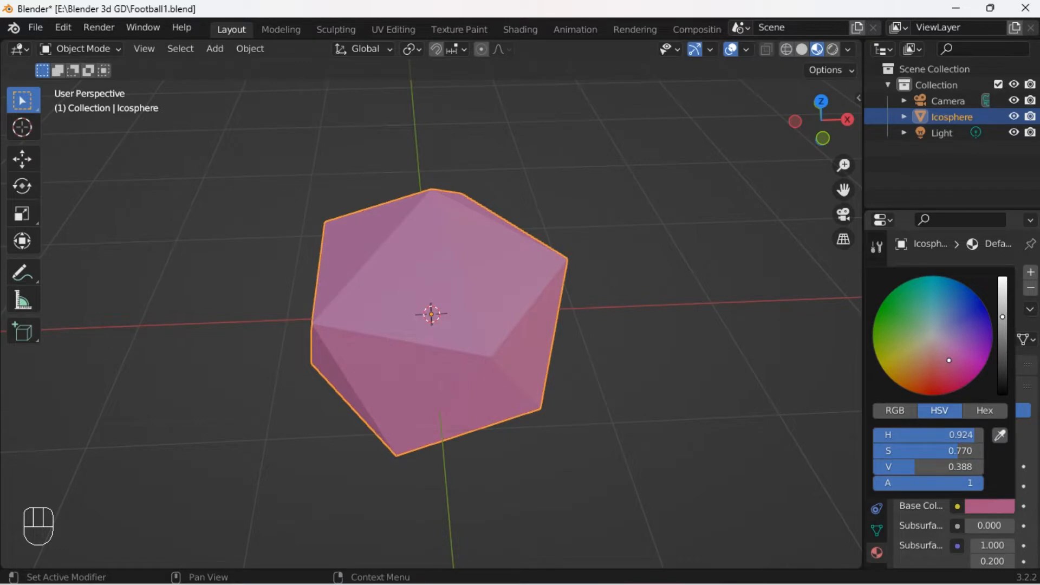
Add a second material slot to the icosphere with a new material named White
left_click(1032, 272)
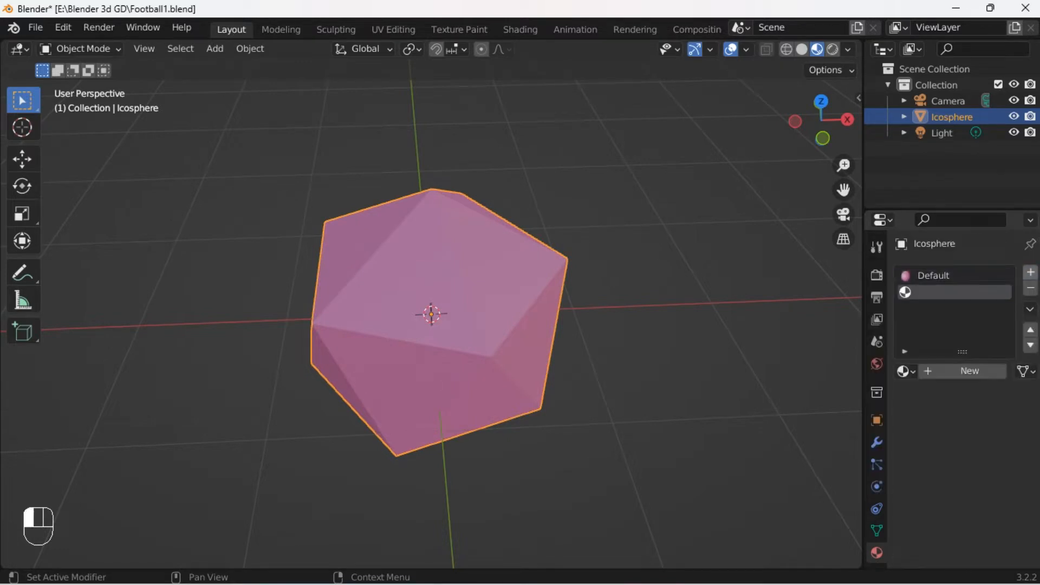
left_click(968, 371)
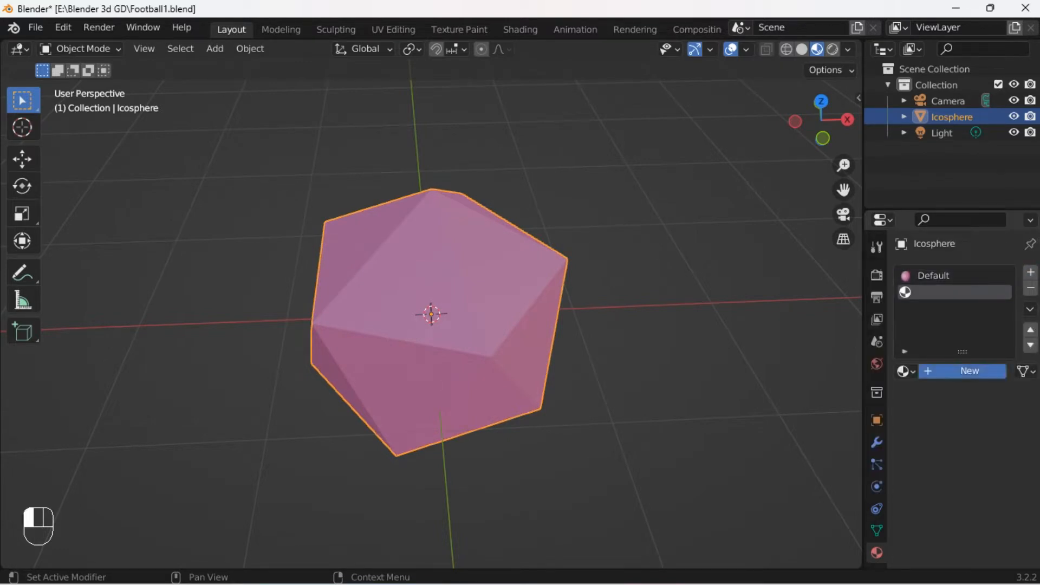
double_click(944, 292)
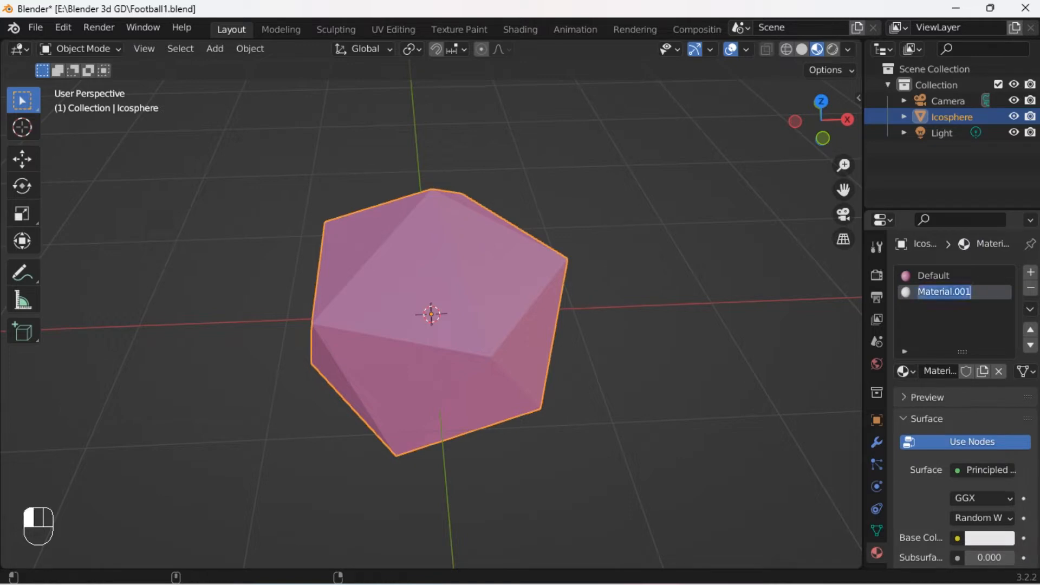
type("White")
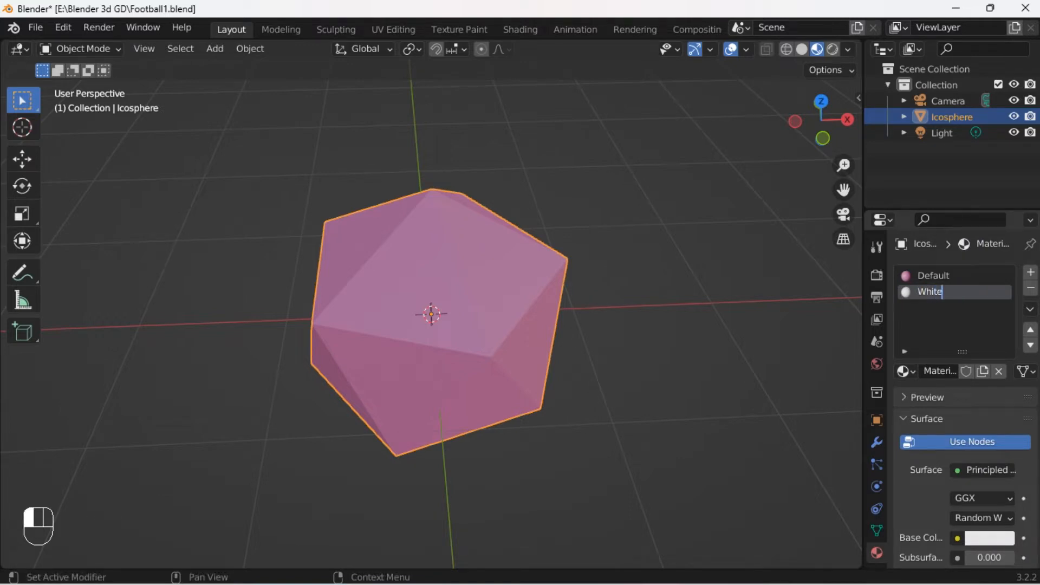
key("Return")
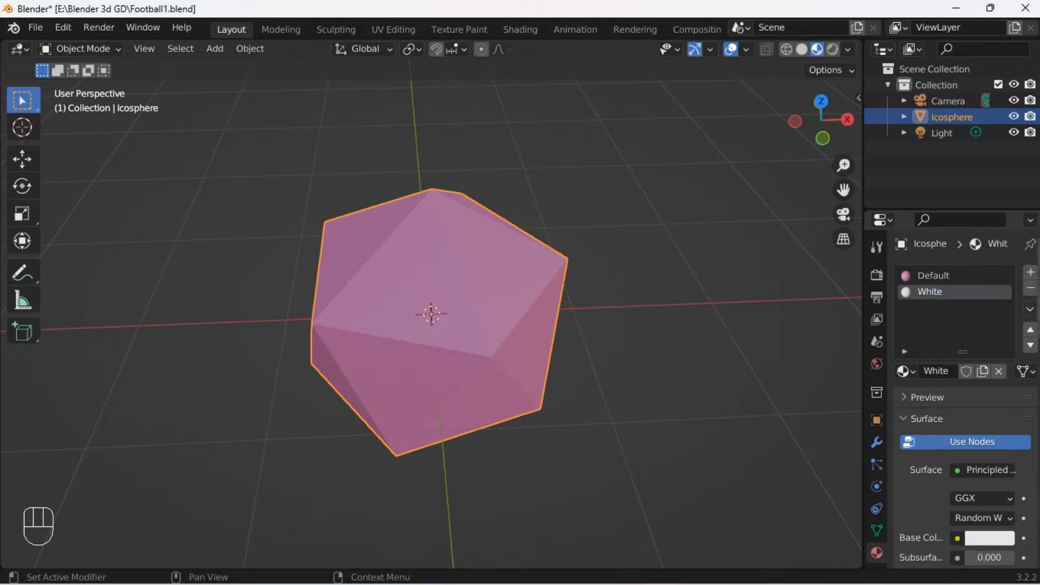
Add a third material slot with a new material named Black
left_click(1031, 272)
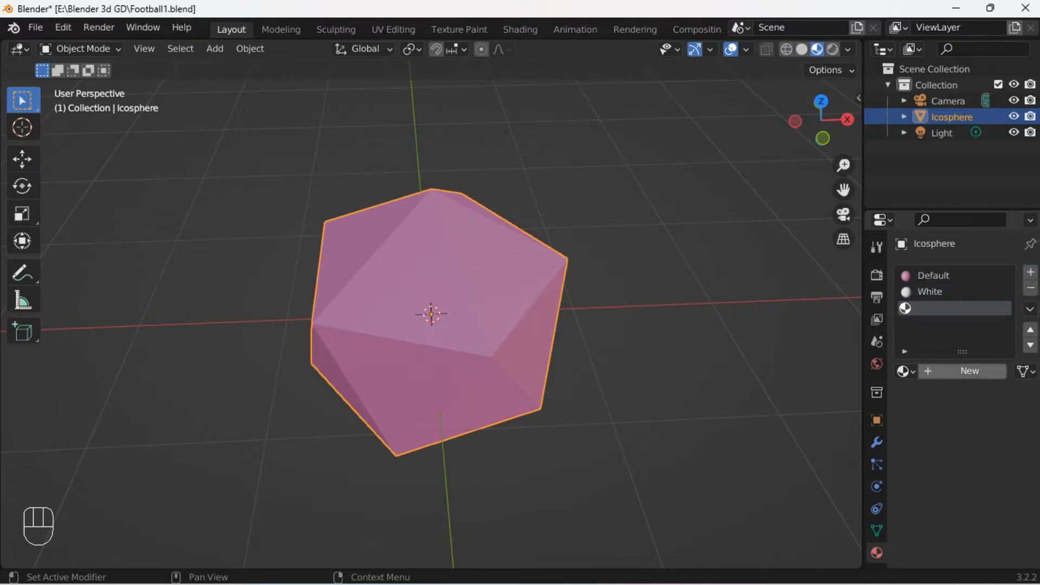
left_click(970, 372)
double_click(944, 307)
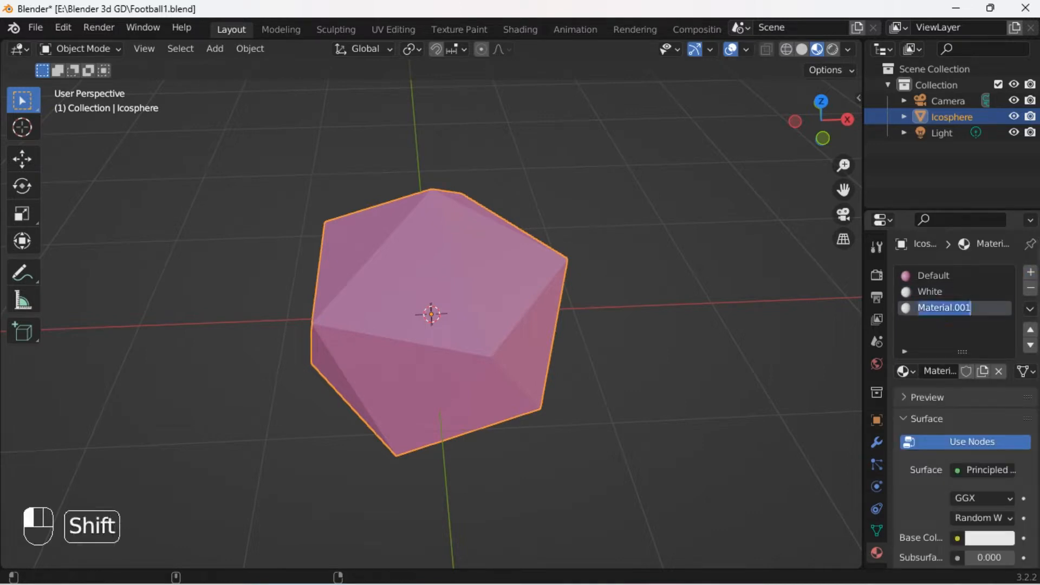
type("Black")
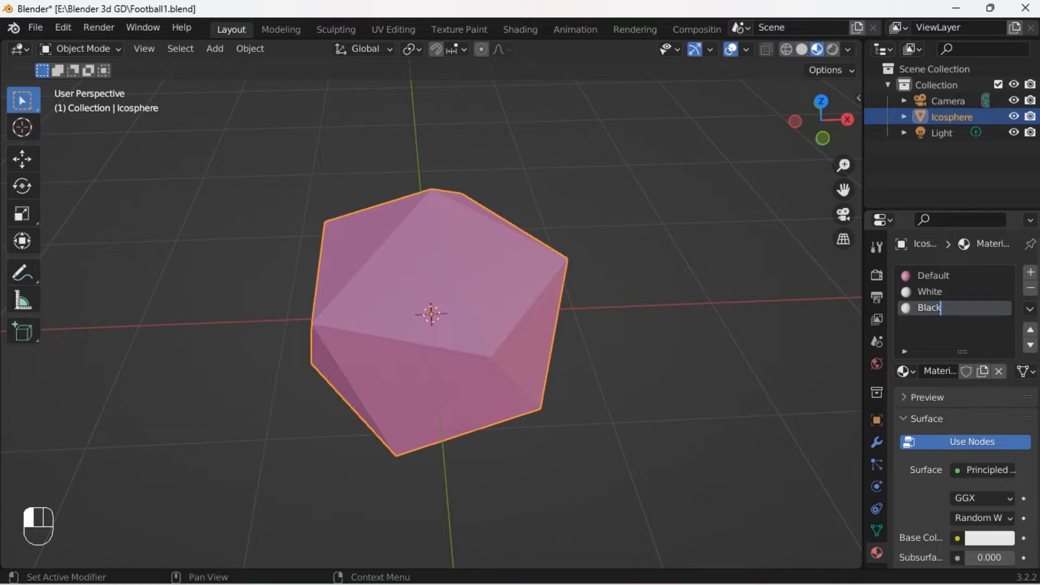
key("Return")
Add a fourth material slot with a new material named Color
left_click(1031, 272)
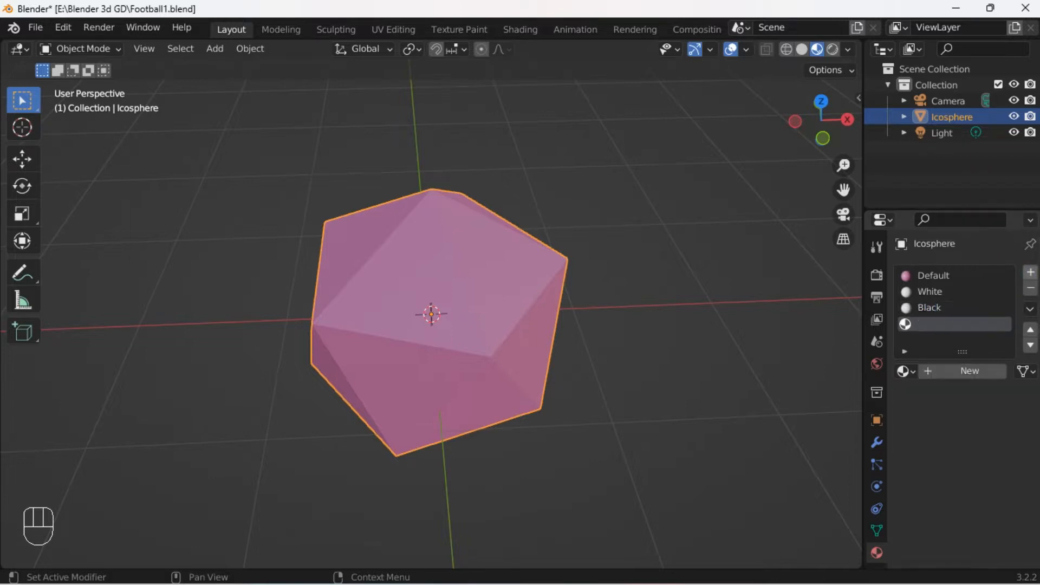
left_click(970, 371)
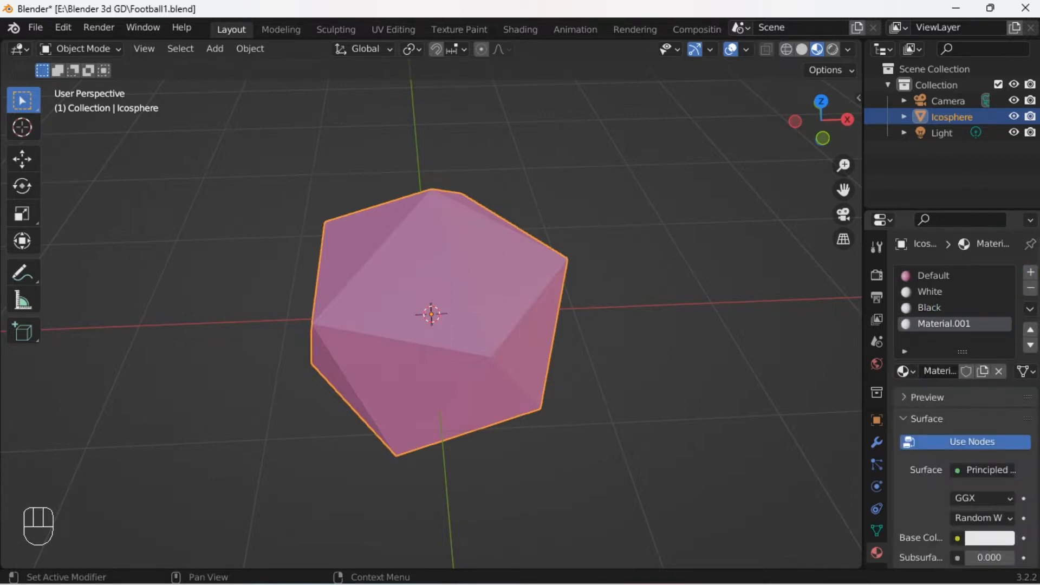
double_click(944, 324)
type("Color")
key("Return")
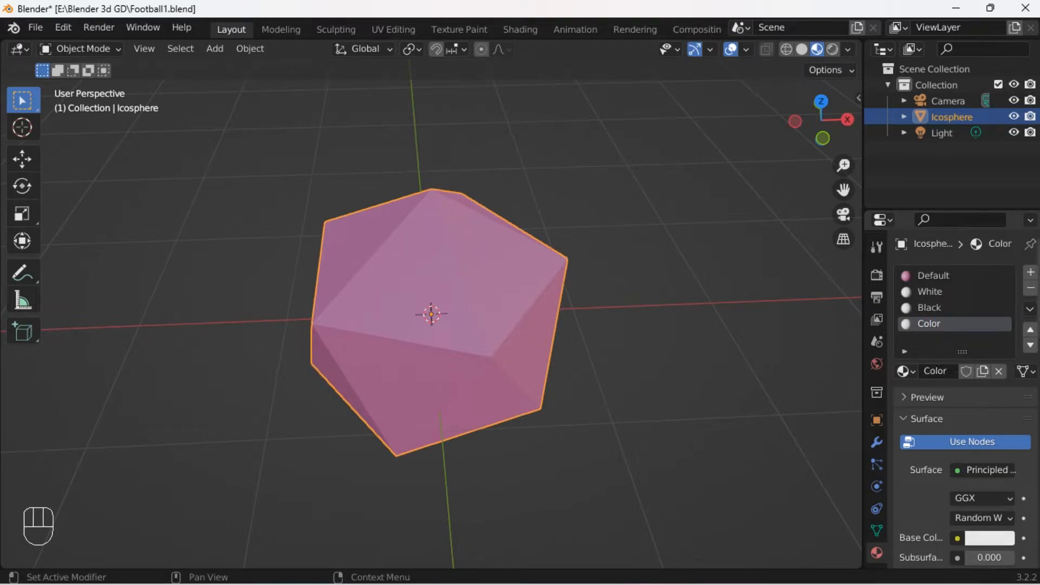
Set the Color material's base color to blue (H 0.651, S 0.852, V 0.576)
left_click(990, 538)
left_click(924, 351)
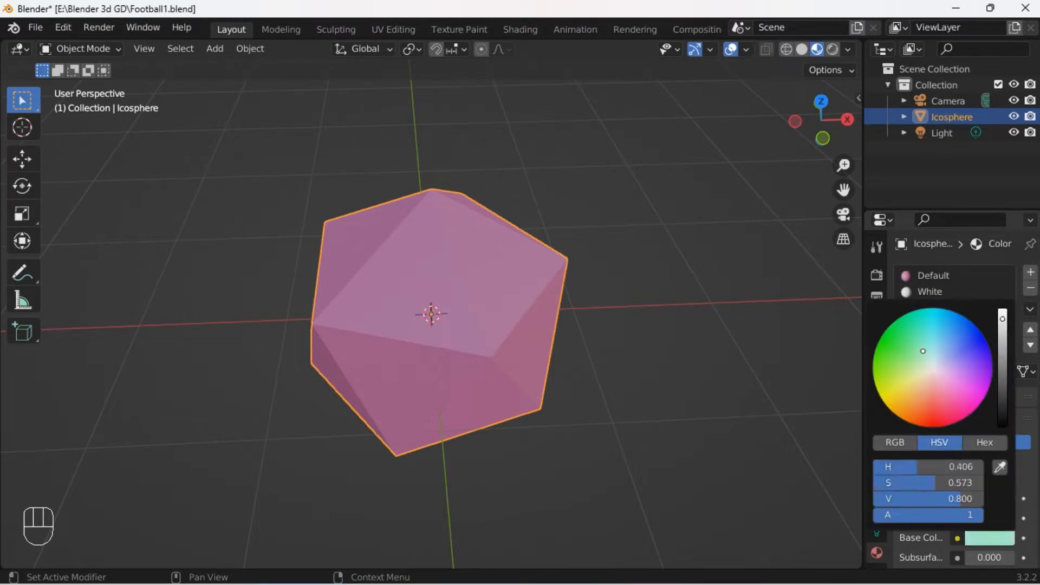
left_click_drag(924, 352, 954, 342)
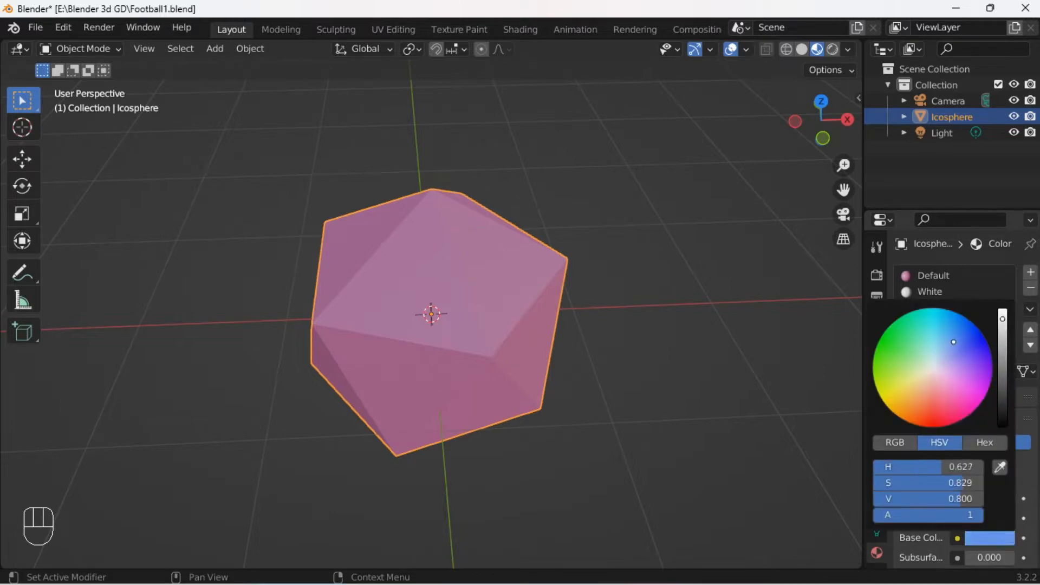
left_click_drag(1002, 319, 1003, 334)
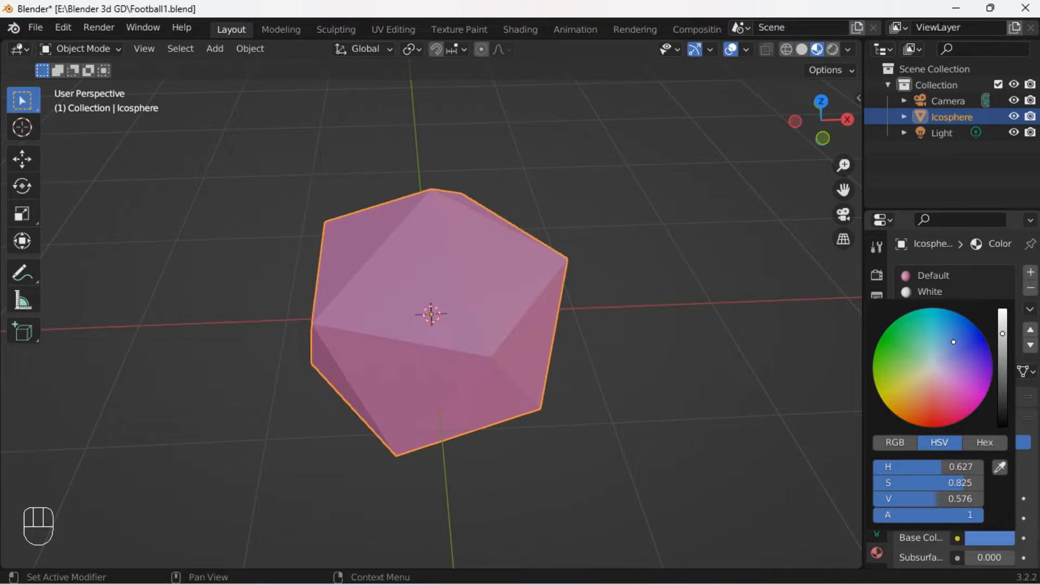
left_click_drag(954, 342, 960, 345)
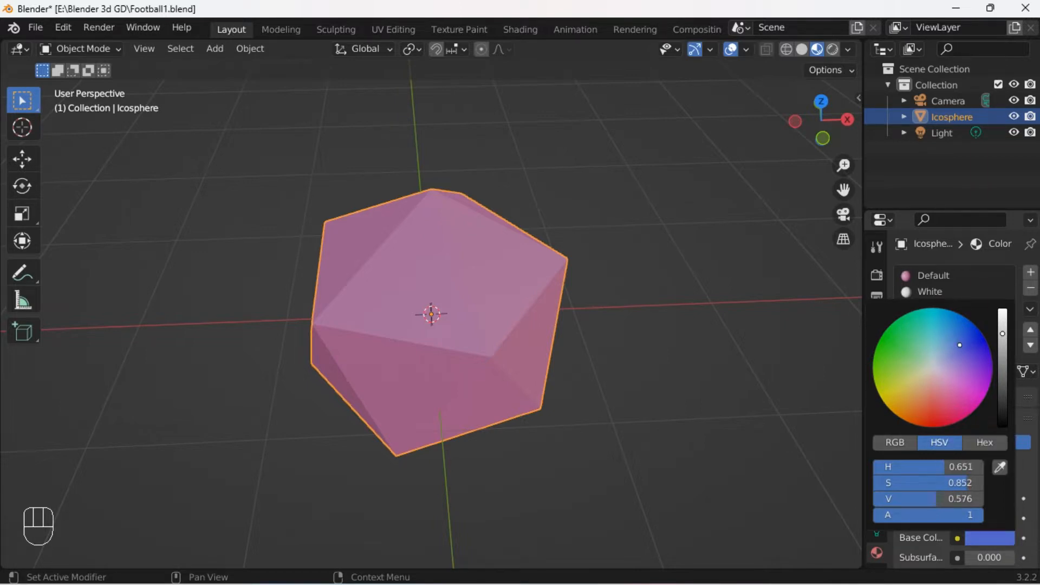
Review the Default, White, Black and Color materials, deselect the icosphere and make the Default slot active again
left_click(934, 275)
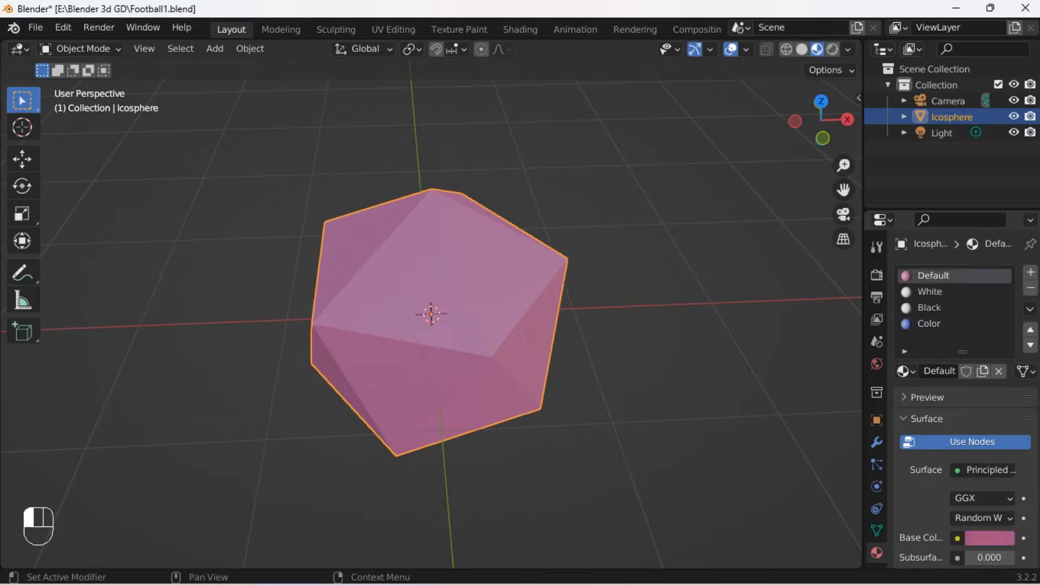
left_click(930, 292)
left_click(929, 307)
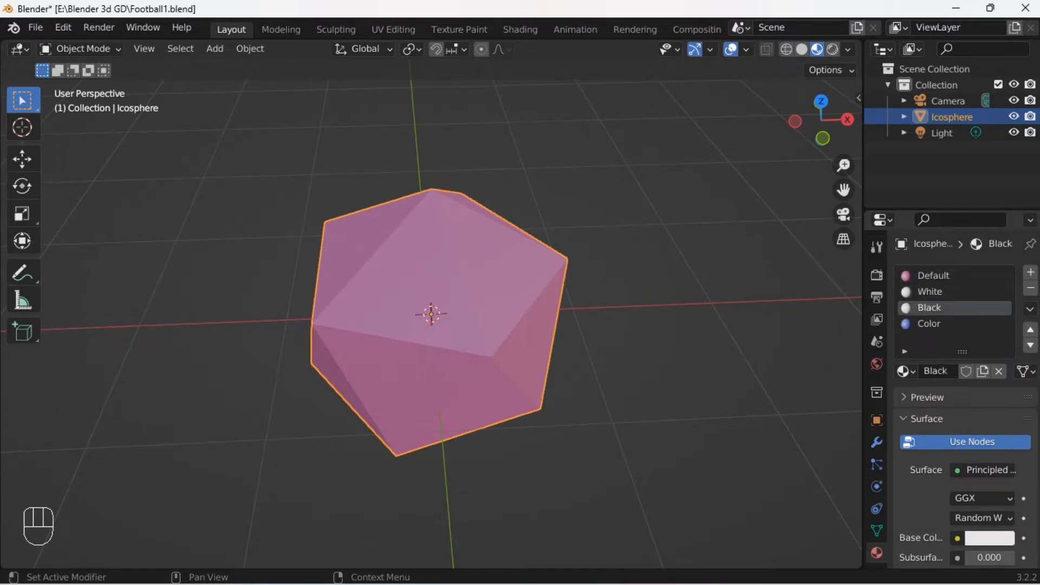
left_click(929, 324)
left_click(786, 319)
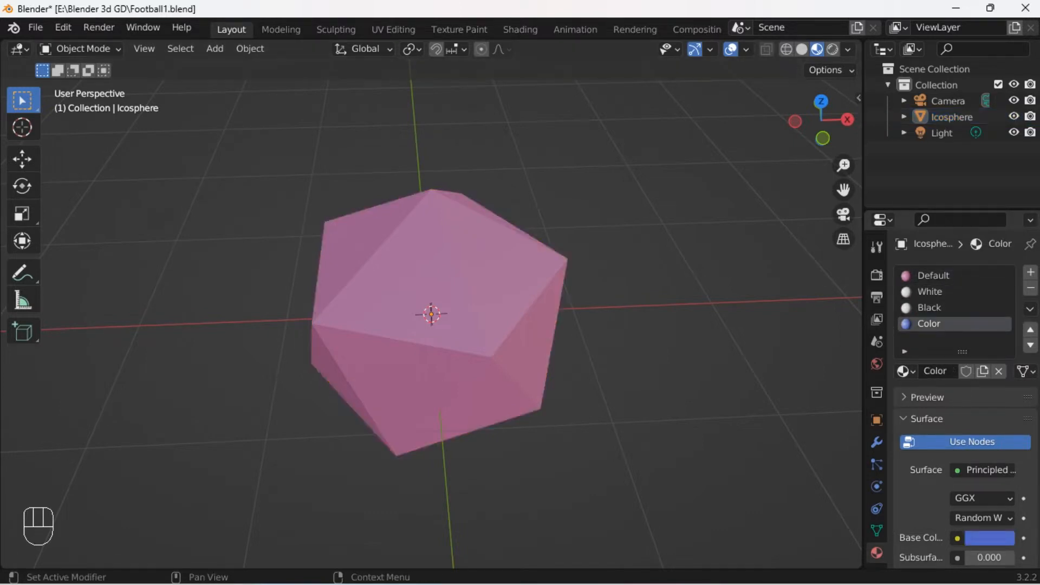
left_click(934, 276)
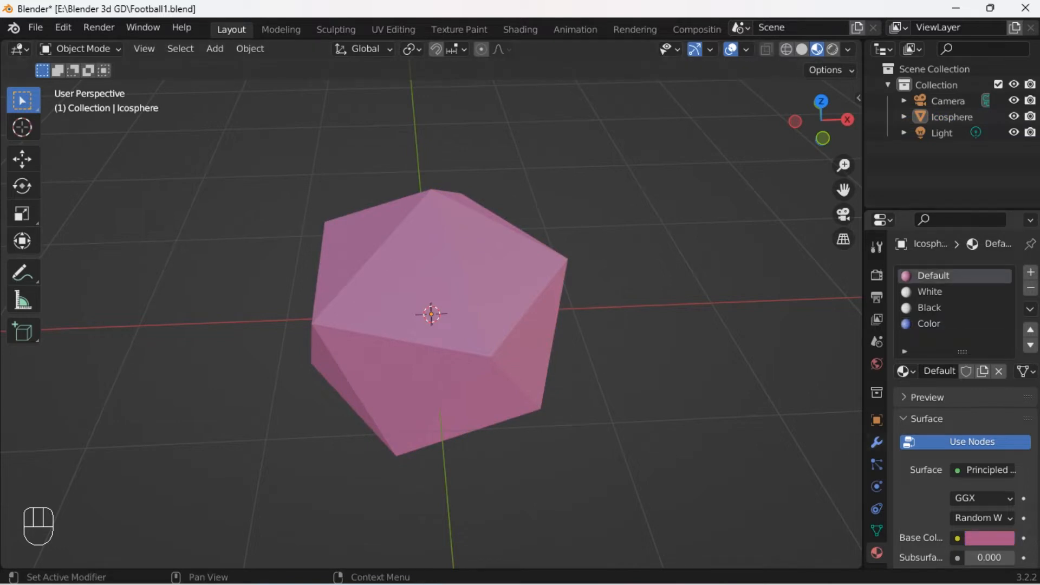
Add a Bevel modifier to the icosphere
left_click(877, 442)
left_click(927, 271)
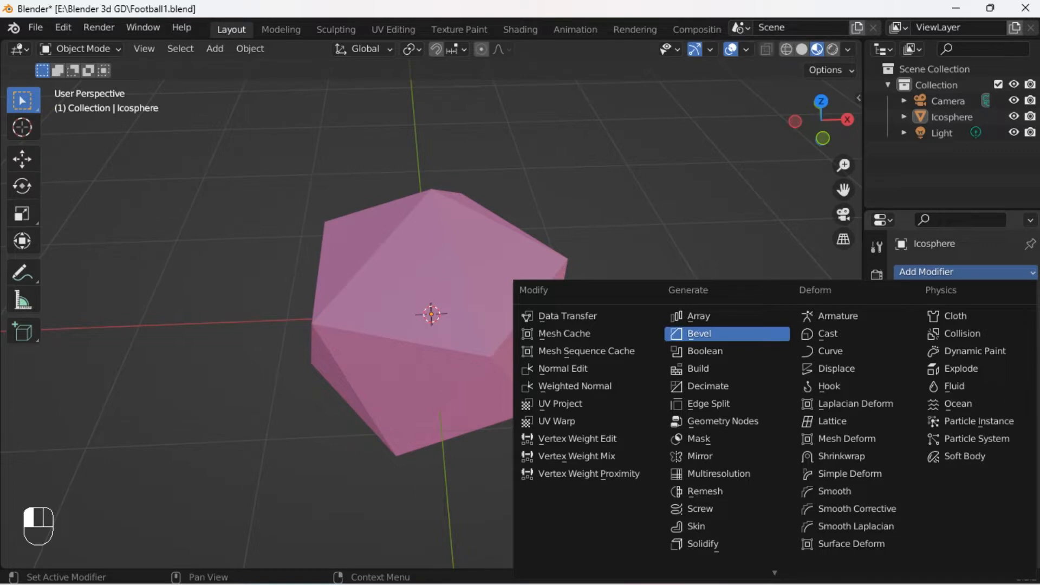
left_click(699, 333)
scroll(432, 315, "up", 2)
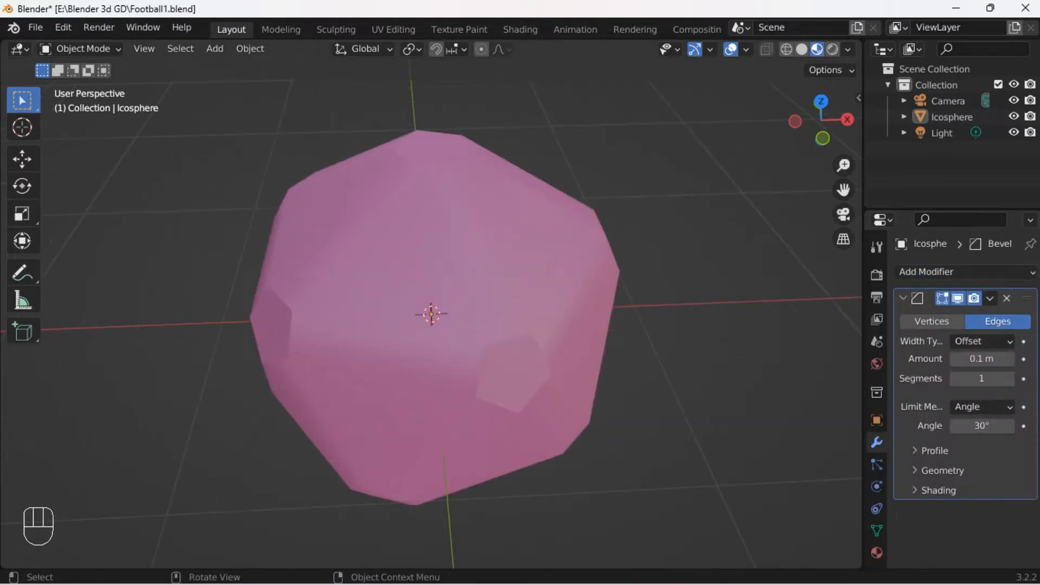
Turn on the wireframe overlay in the viewport and lower its opacity so the edges show only faintly
left_click(746, 49)
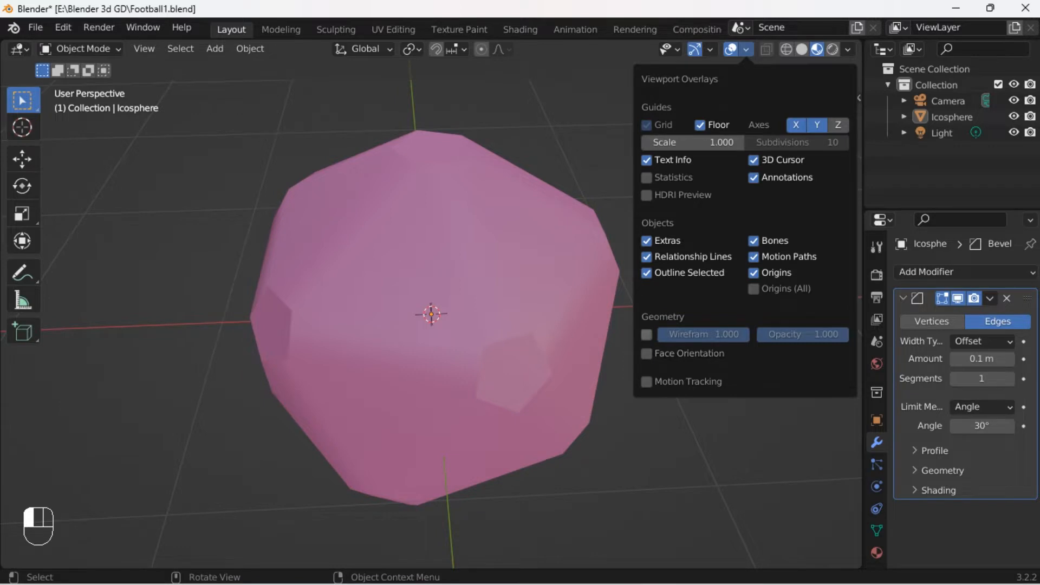
left_click(647, 335)
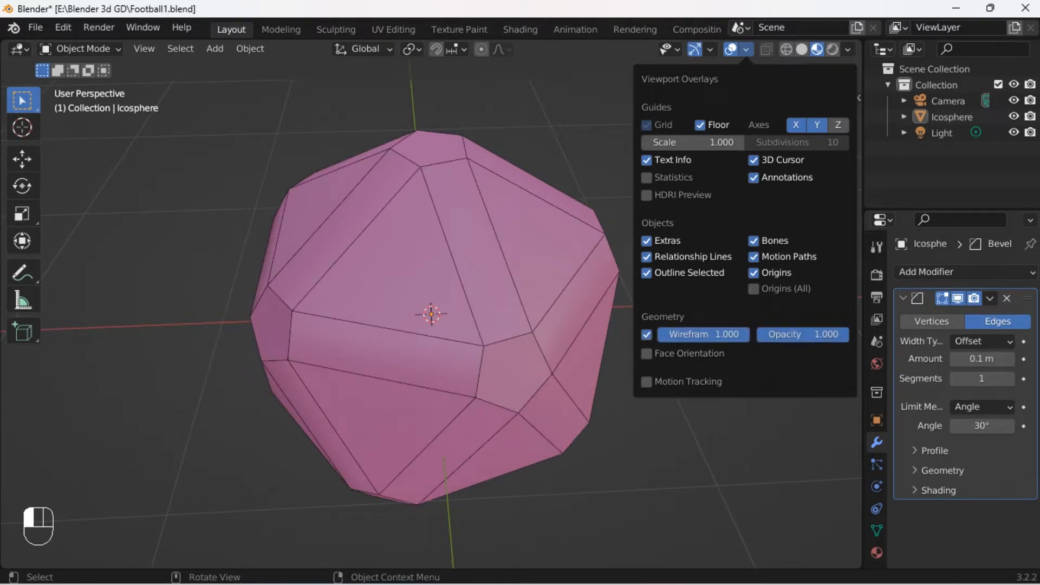
left_click_drag(846, 334, 778, 335)
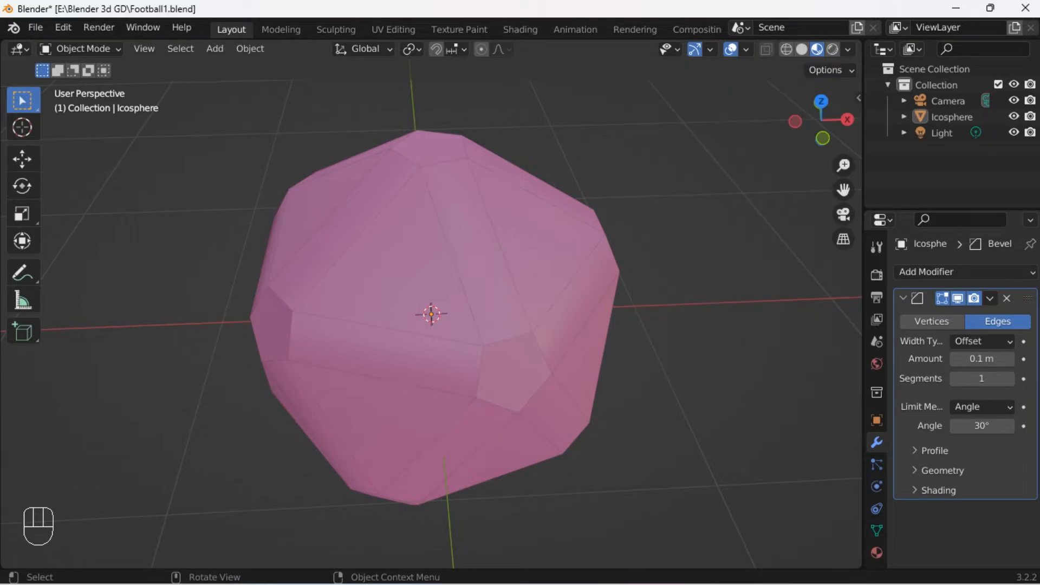
Switch the Bevel modifier to vertices and set its material index to 3, checking it against the Color material slot
left_click(933, 321)
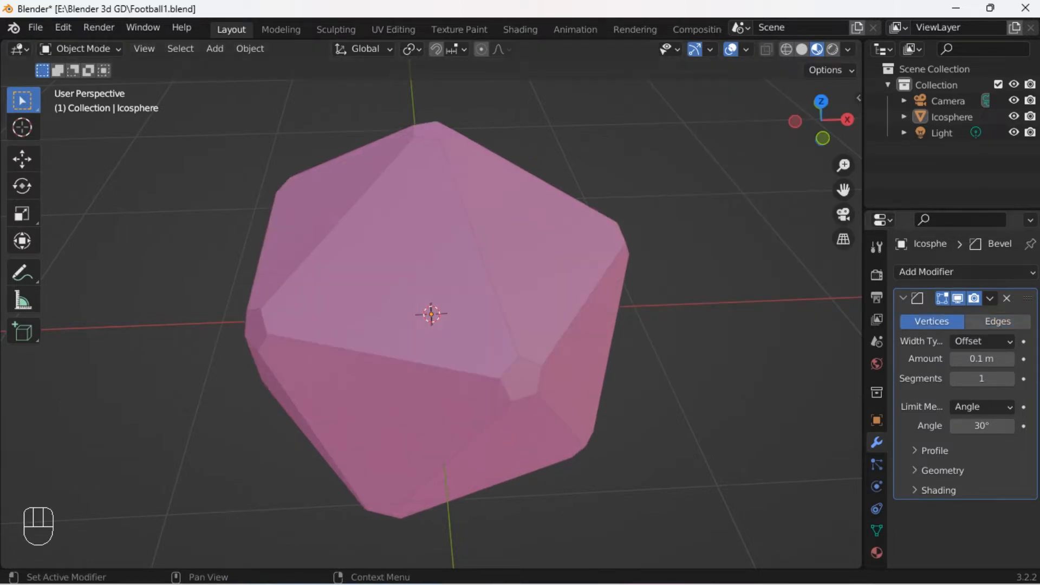
left_click(938, 490)
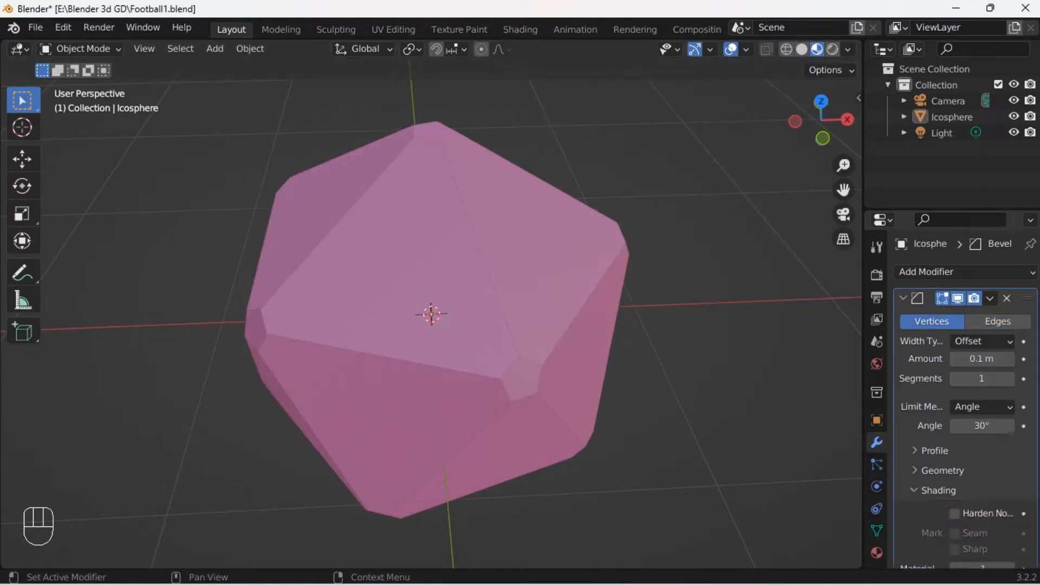
scroll(965, 407, "down", 2)
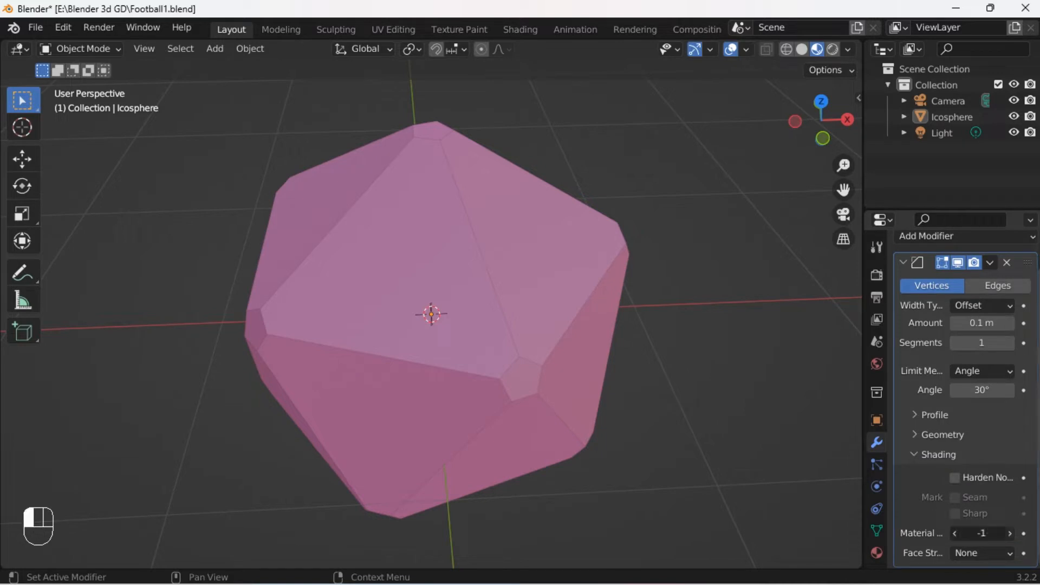
left_click(1009, 533)
left_click(1010, 534)
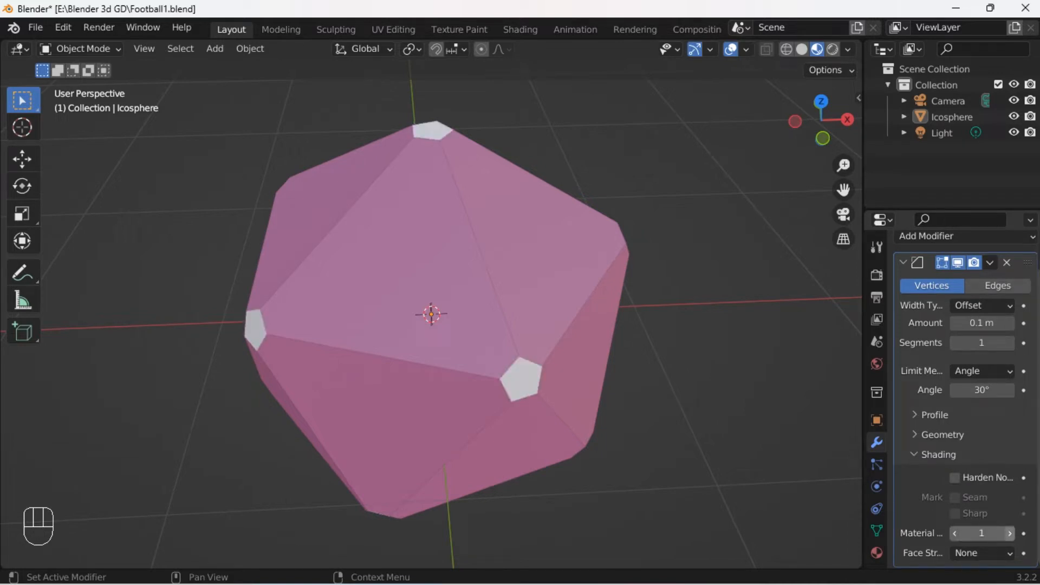
left_click(1009, 533)
left_click(1010, 534)
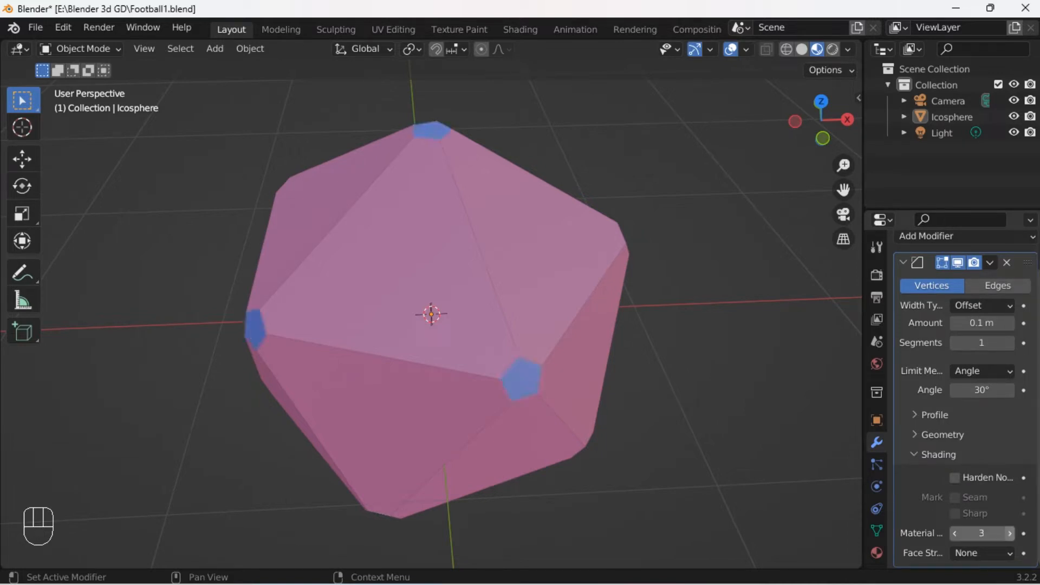
left_click(877, 553)
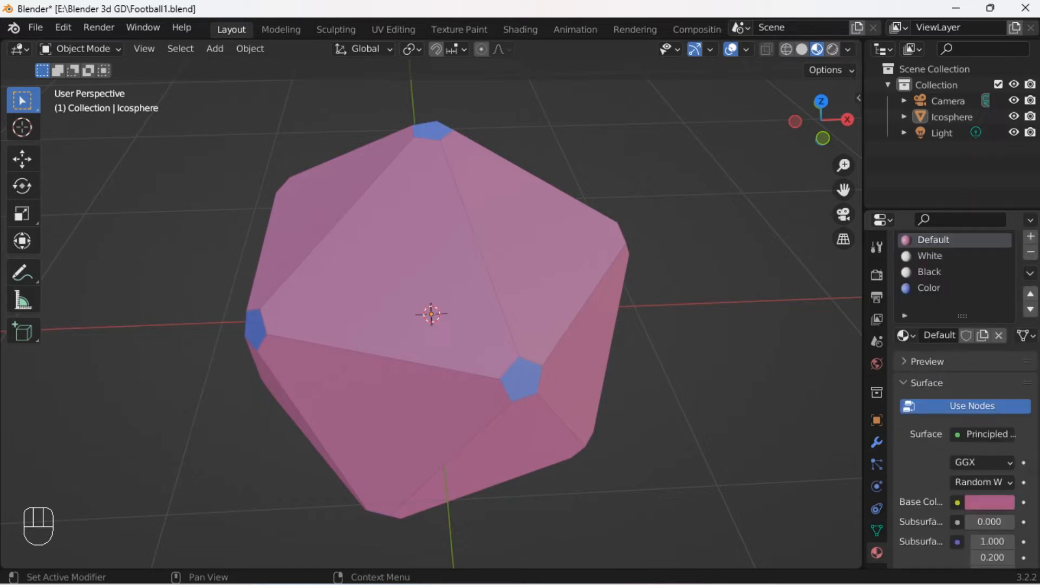
left_click(928, 288)
left_click(933, 240)
left_click(876, 442)
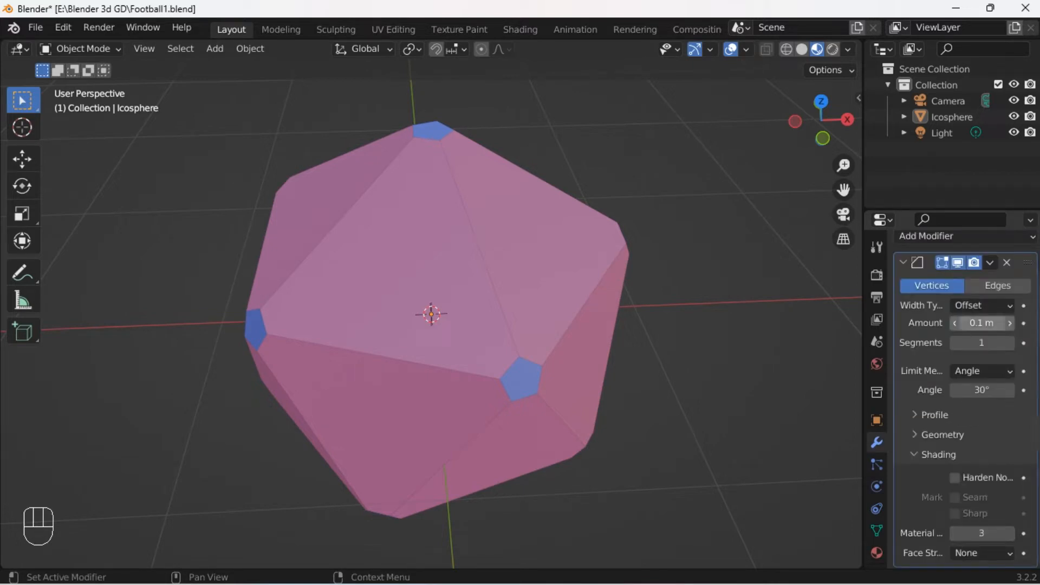
Set the vertex bevel's amount to 0.39 m and collapse the modifier's settings
left_click(982, 323)
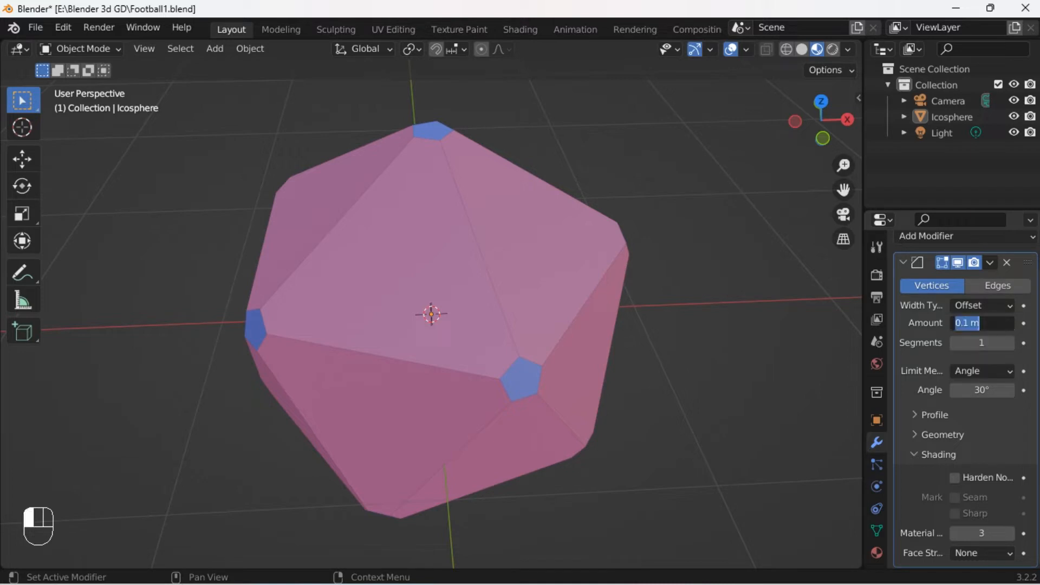
key("Return")
left_click_drag(982, 323, 1039, 323)
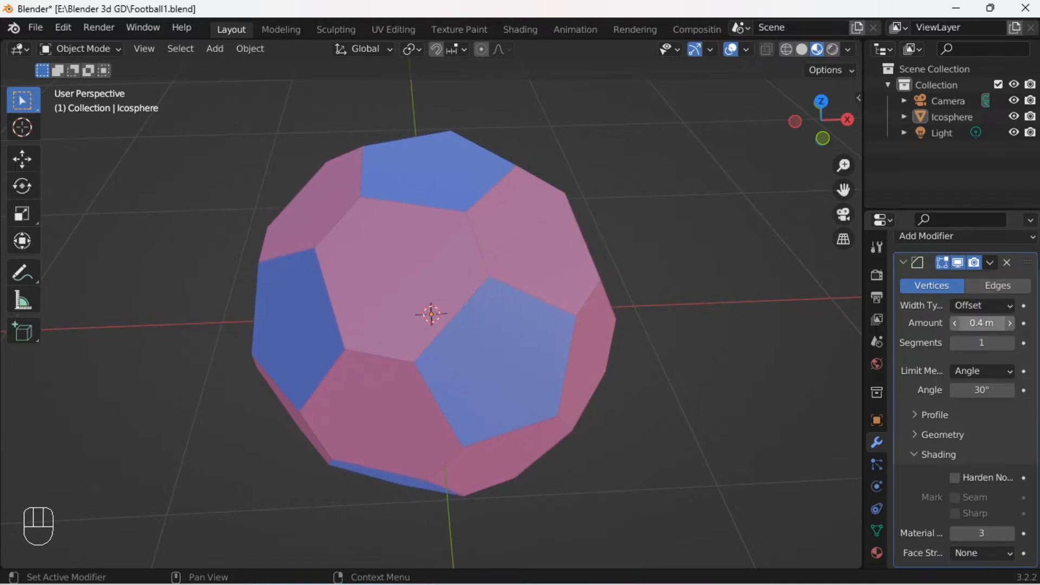
left_click(982, 323)
type(".39")
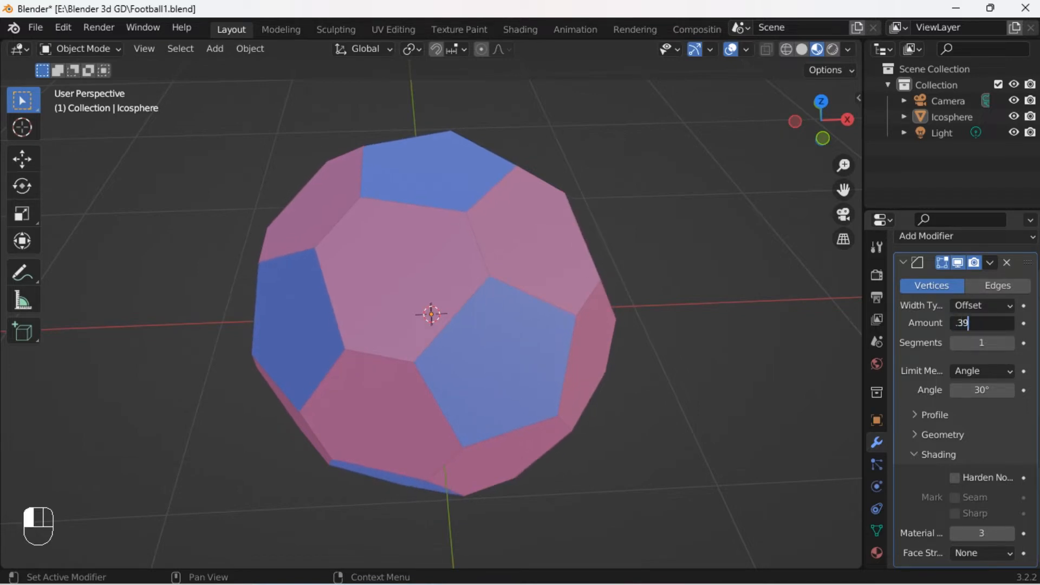
key("Return")
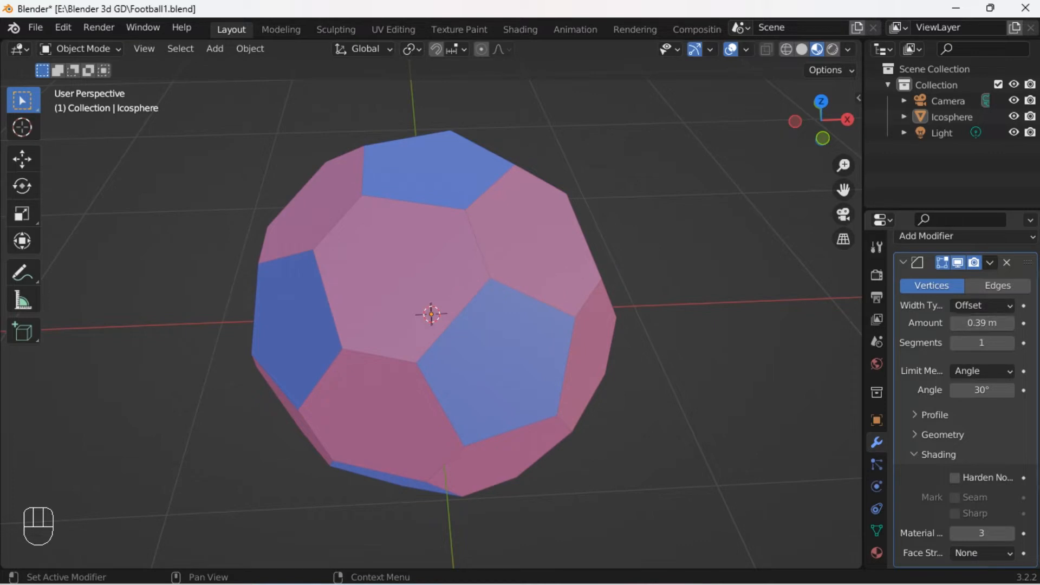
left_click(903, 262)
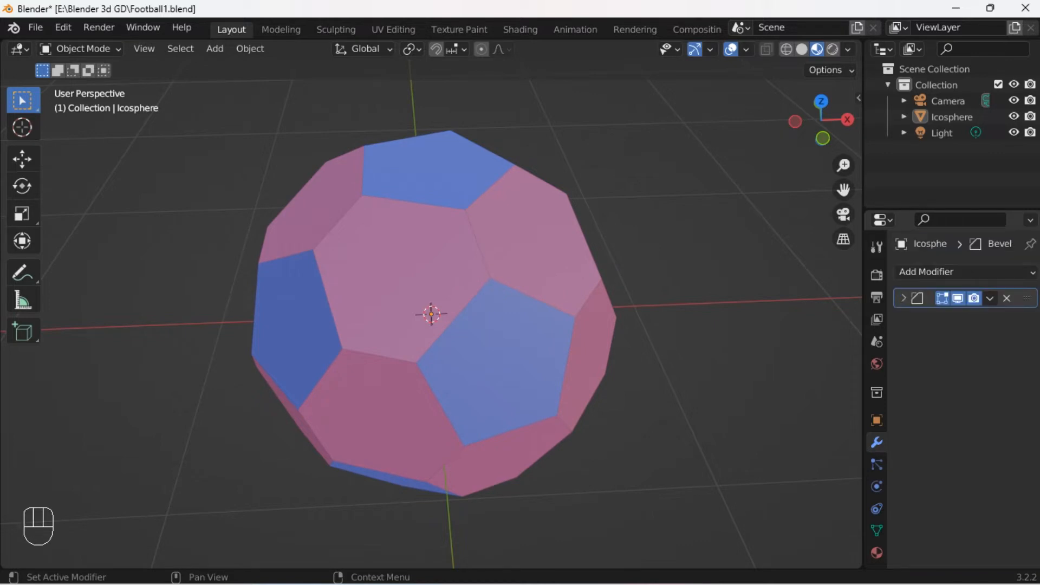
Add a second Bevel modifier on edges with an amount of 0.02 m
left_click(927, 272)
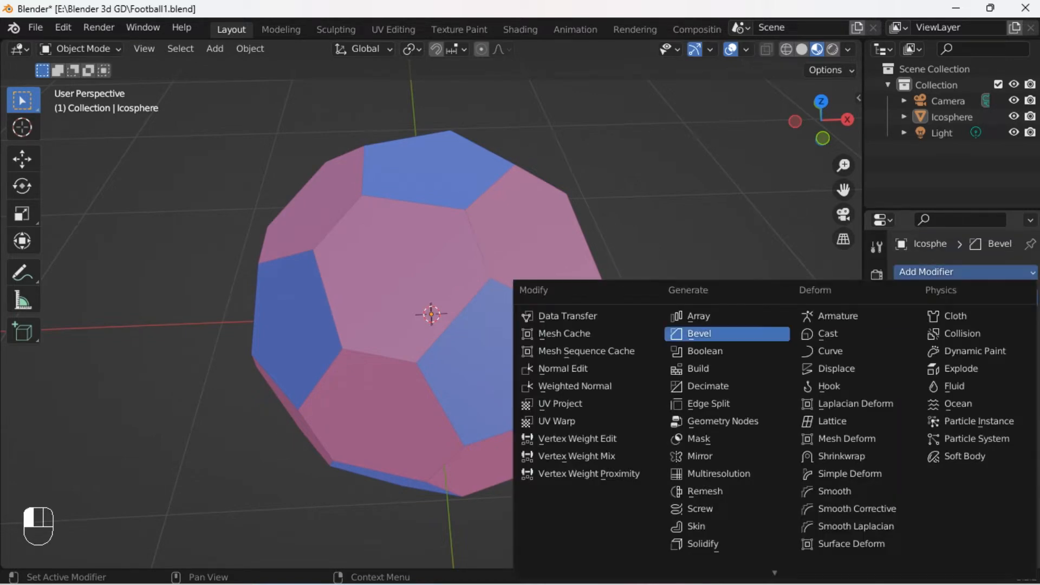
left_click(699, 333)
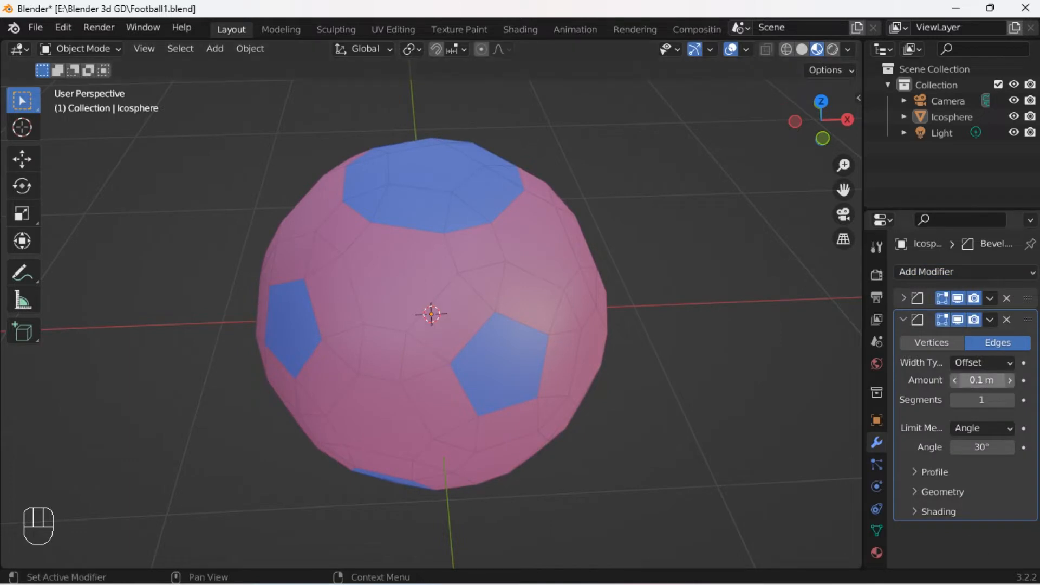
mouse_move(982, 380)
left_mouse_down()
mouse_move(1009, 380)
mouse_move(970, 380)
left_mouse_up()
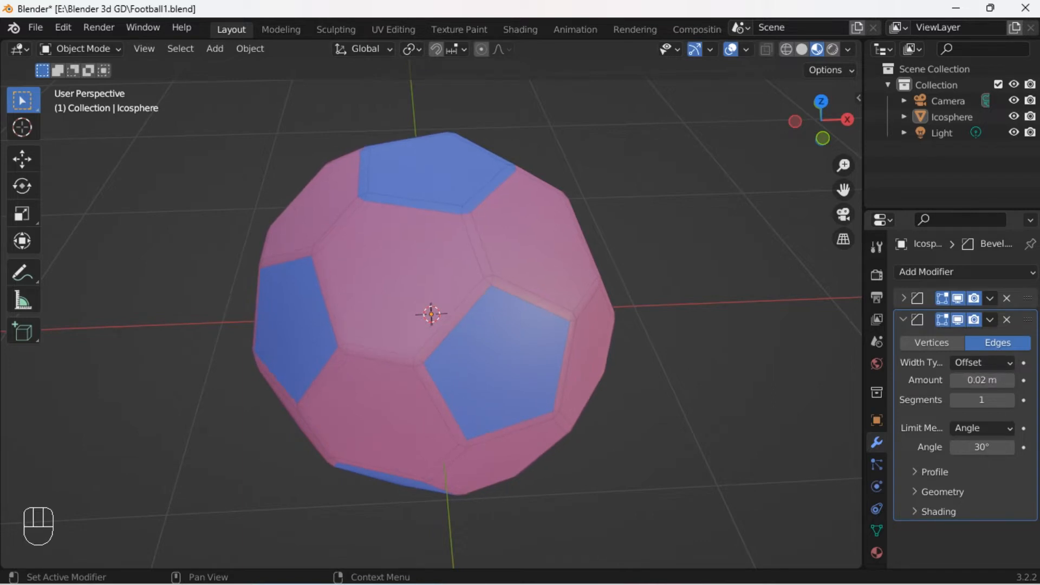
Set the edge bevel's material index to 2 in its shading options
left_click(939, 511)
scroll(940, 512, "down", 3)
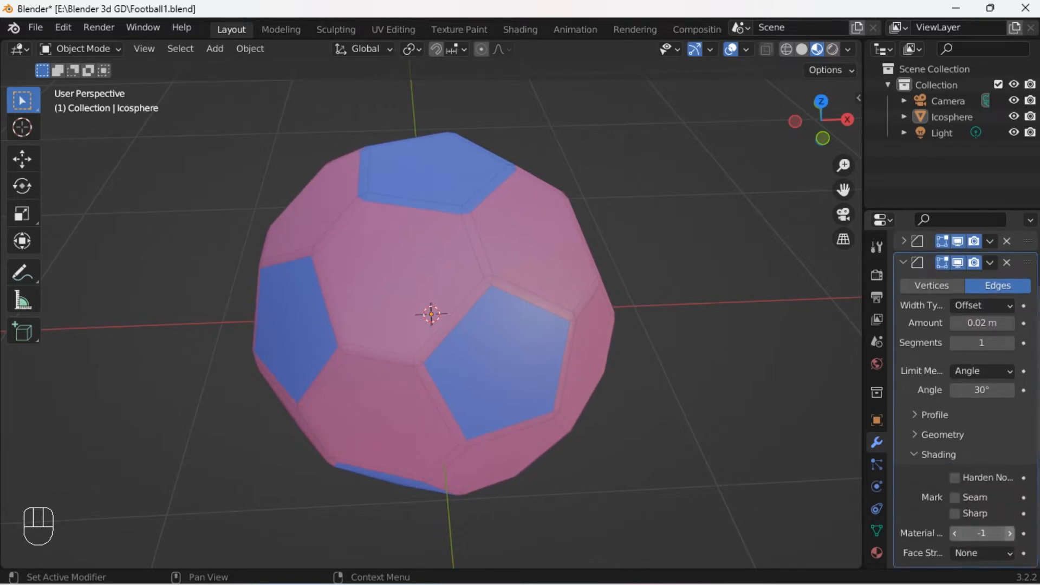
left_click(1009, 533)
left_click(1009, 534)
left_click(1009, 533)
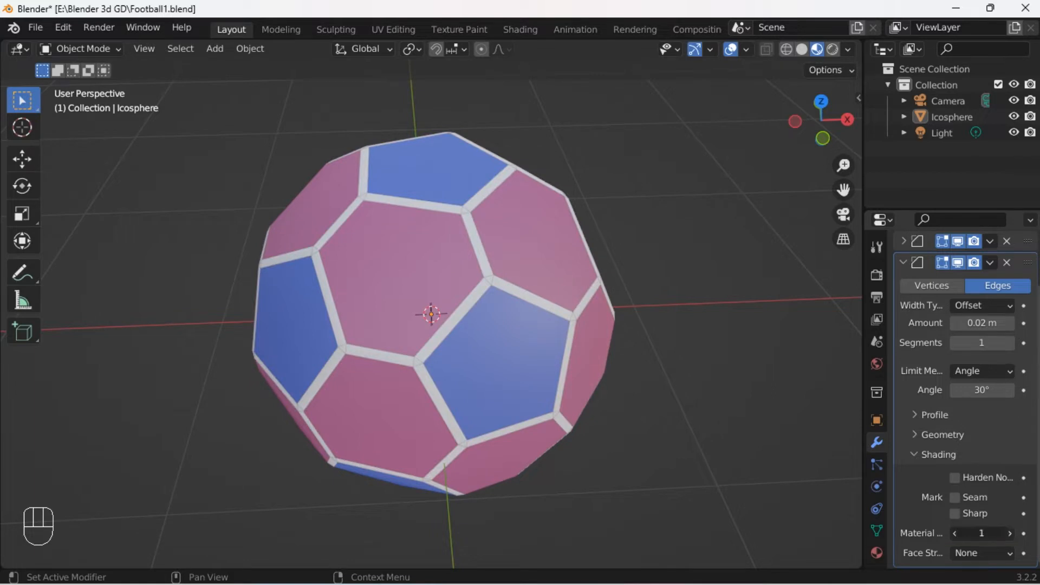
left_click(1010, 534)
left_click(955, 534)
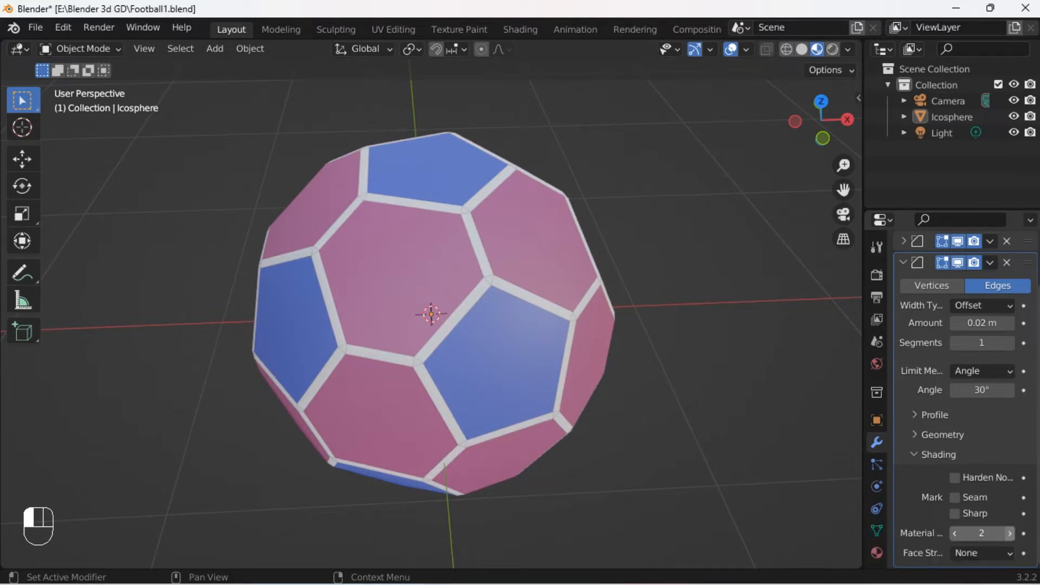
Darken the Black material's base color from white to a very dark grey
left_click(877, 552)
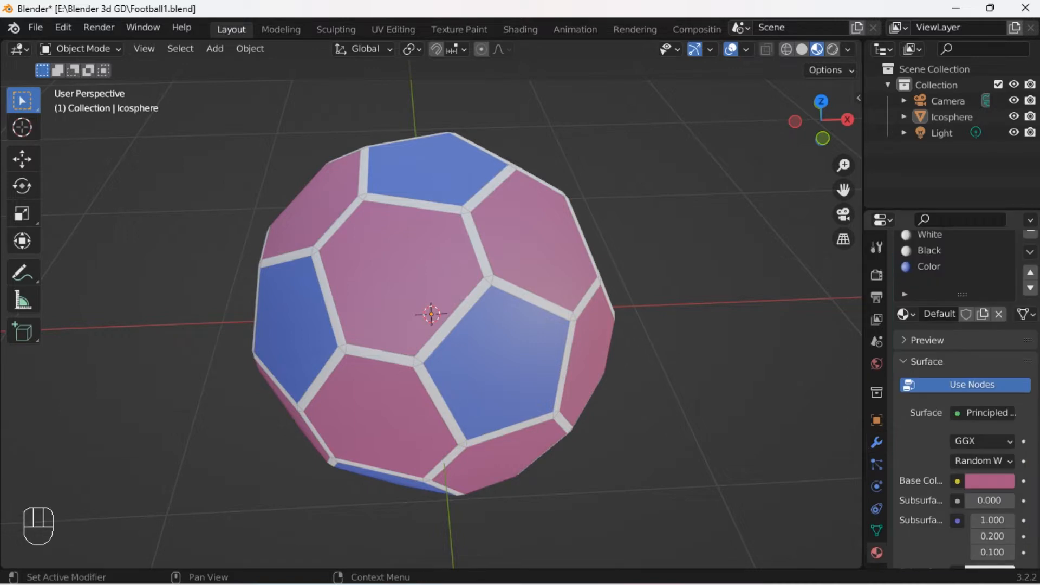
left_click(954, 250)
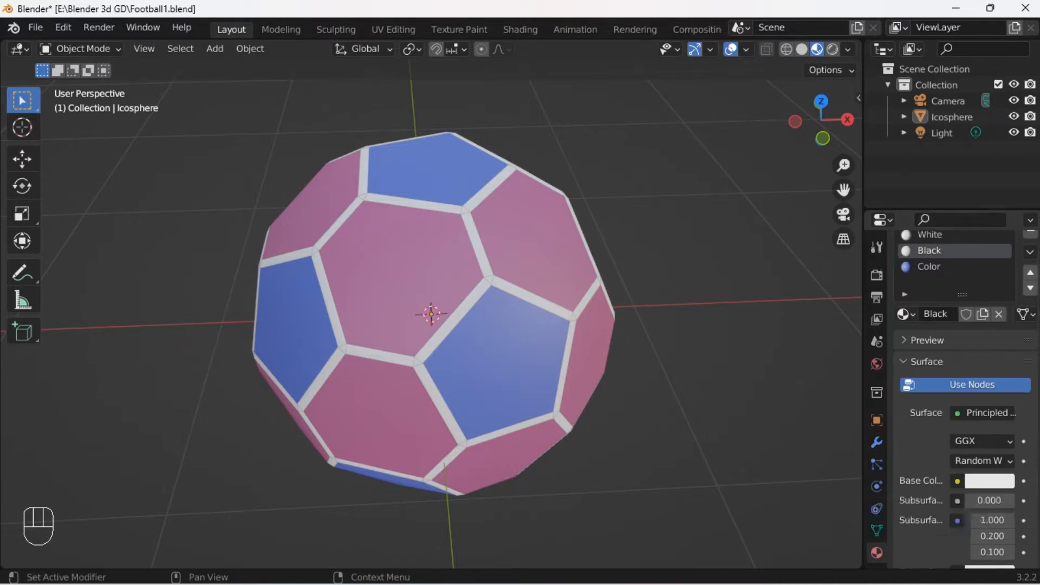
scroll(965, 379, "up", 3)
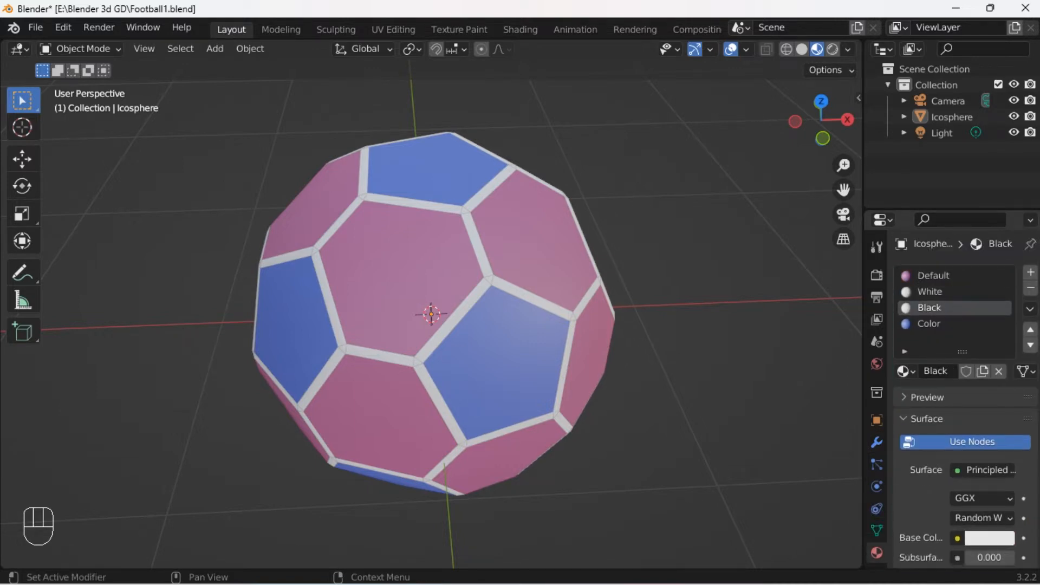
left_click(990, 539)
left_click_drag(1002, 319, 1002, 391)
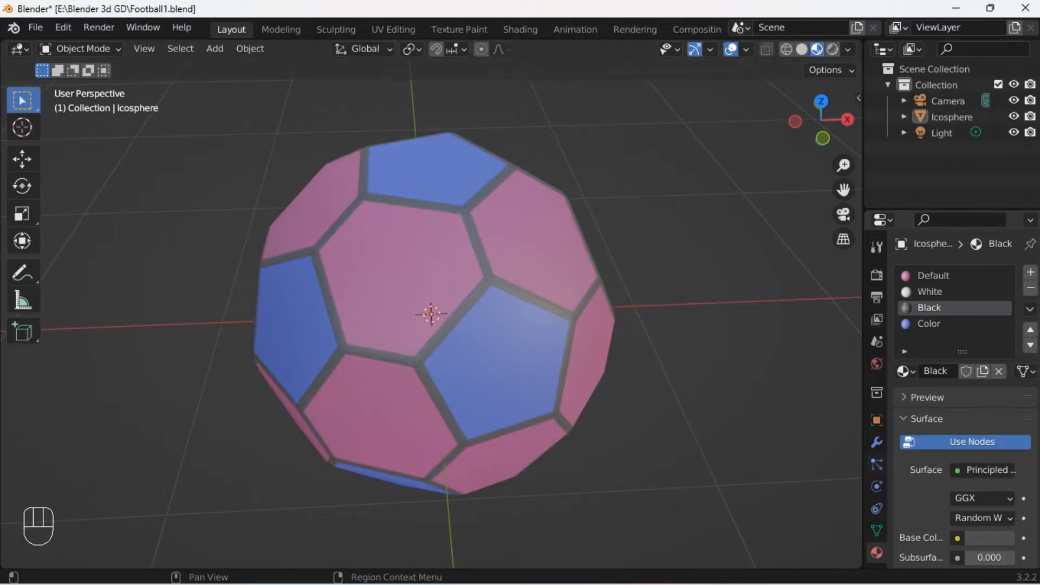
Fine-tune the edge bevel's amount, leaving it at 0.02 m, and collapse the modifier's settings
left_click(876, 442)
scroll(954, 488, "down", 2)
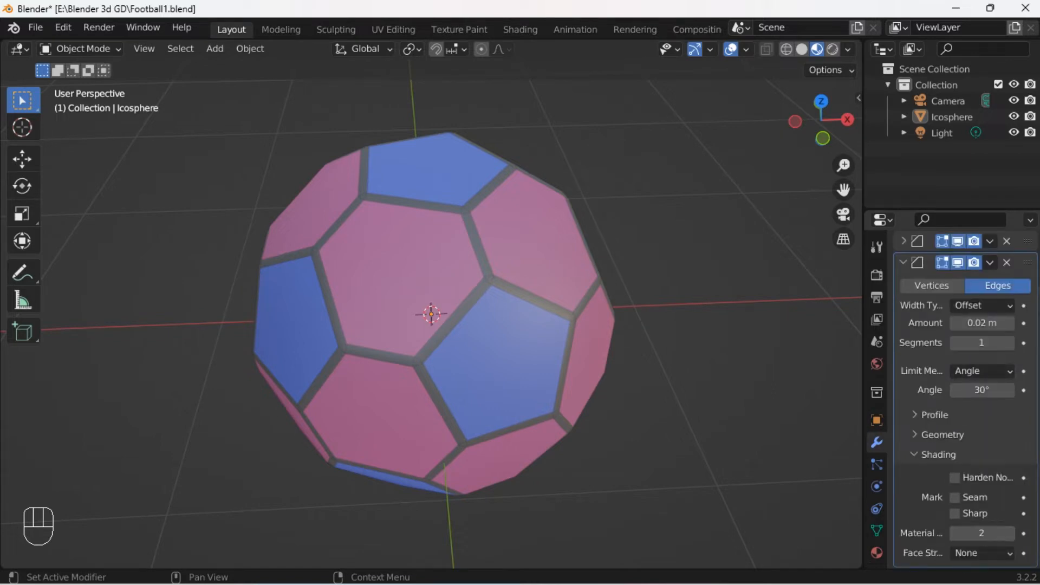
left_click(982, 323)
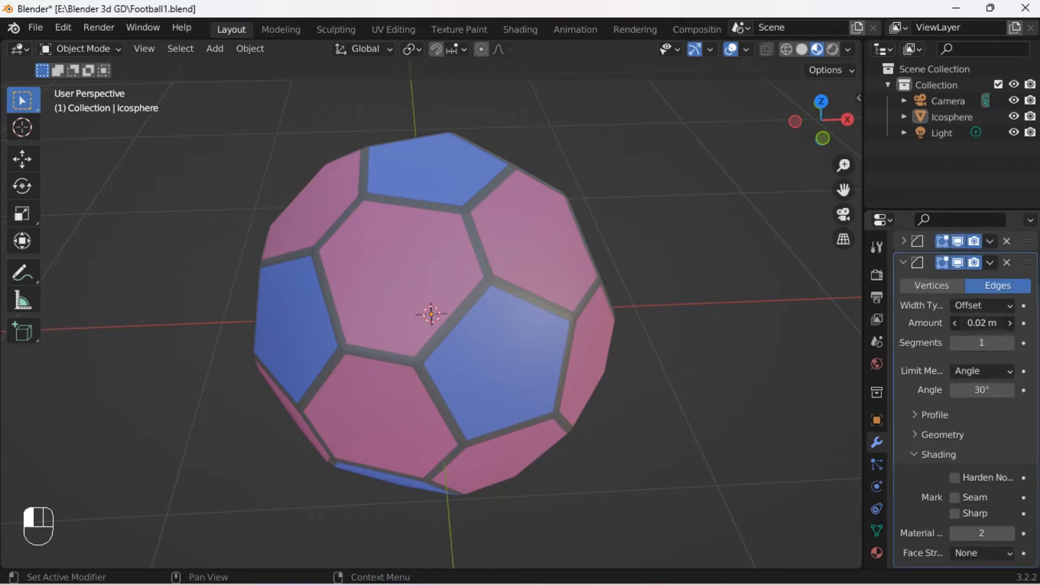
mouse_move(982, 323)
left_mouse_down()
mouse_move(1002, 323)
mouse_move(982, 323)
left_mouse_up()
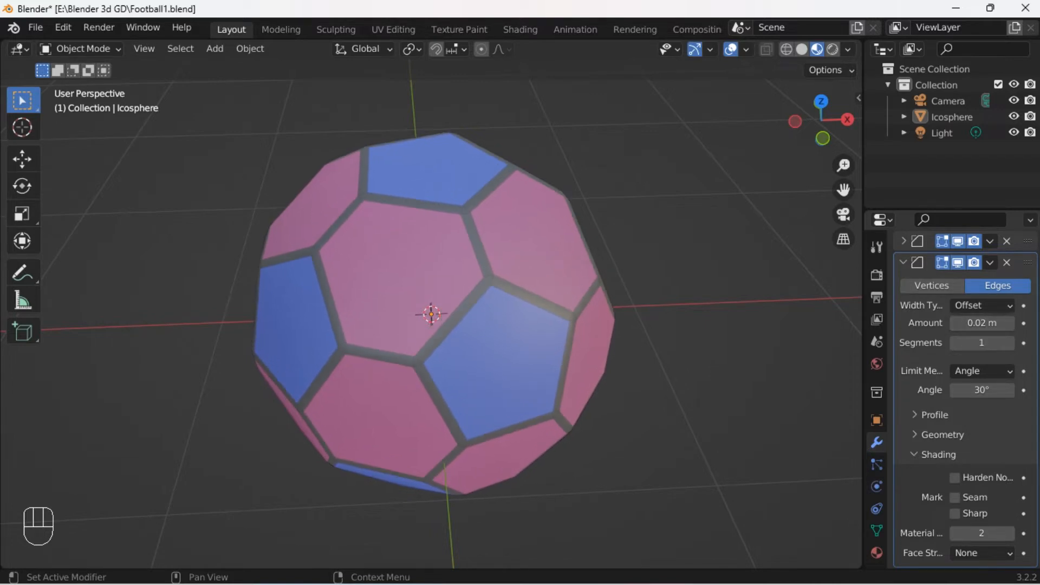
left_click(904, 262)
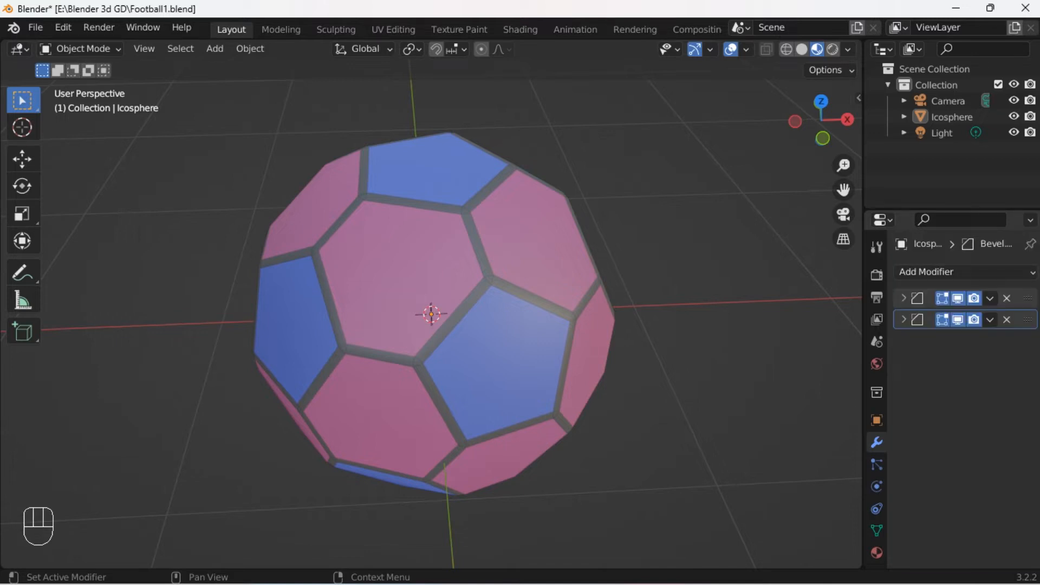
Add a Subdivision Surface modifier set to Simple with 2 viewport levels, and collapse its settings
left_click(954, 272)
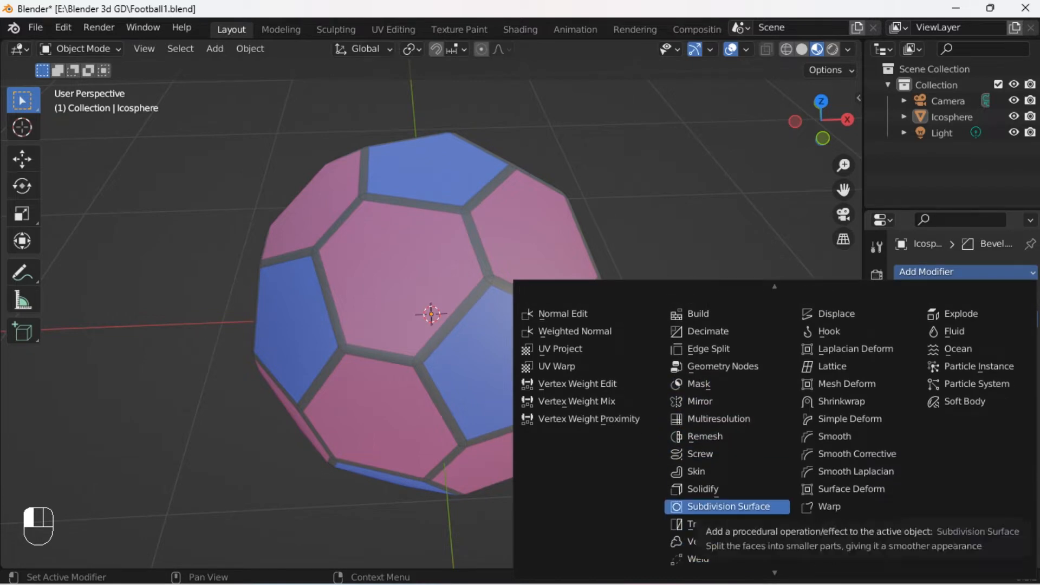
left_click(729, 506)
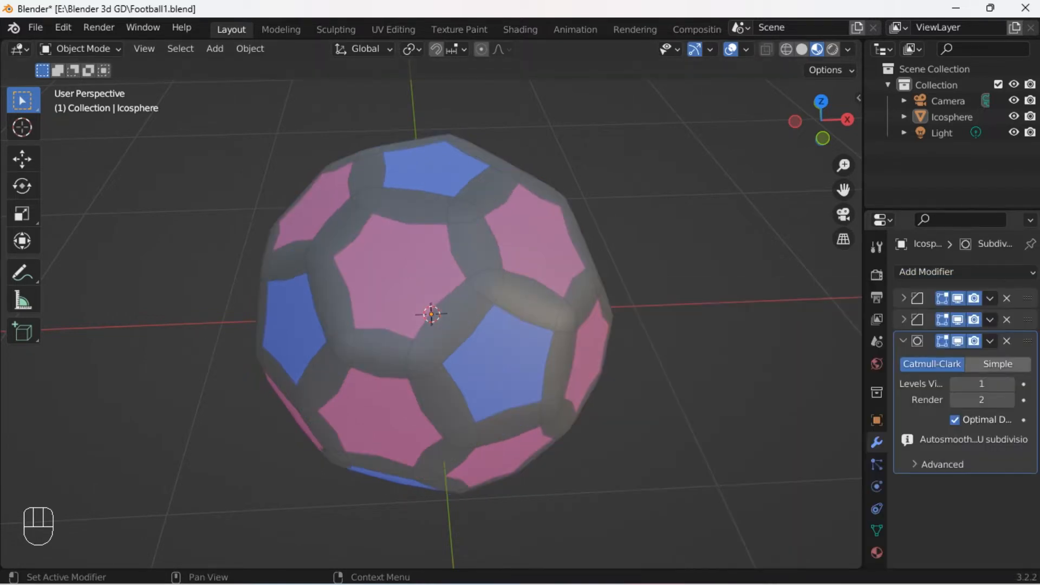
left_click(998, 364)
left_click(1009, 384)
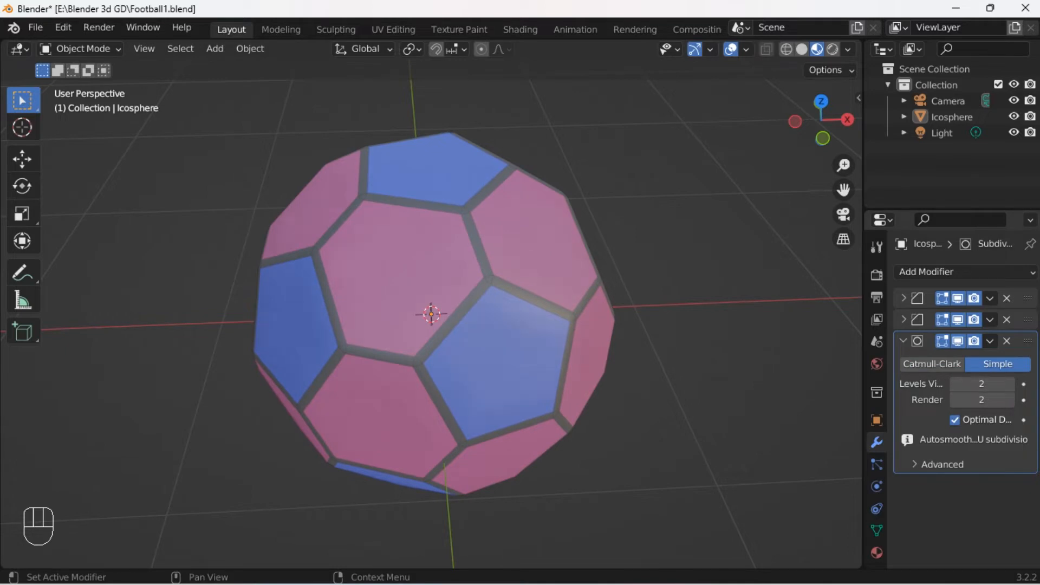
left_click(903, 341)
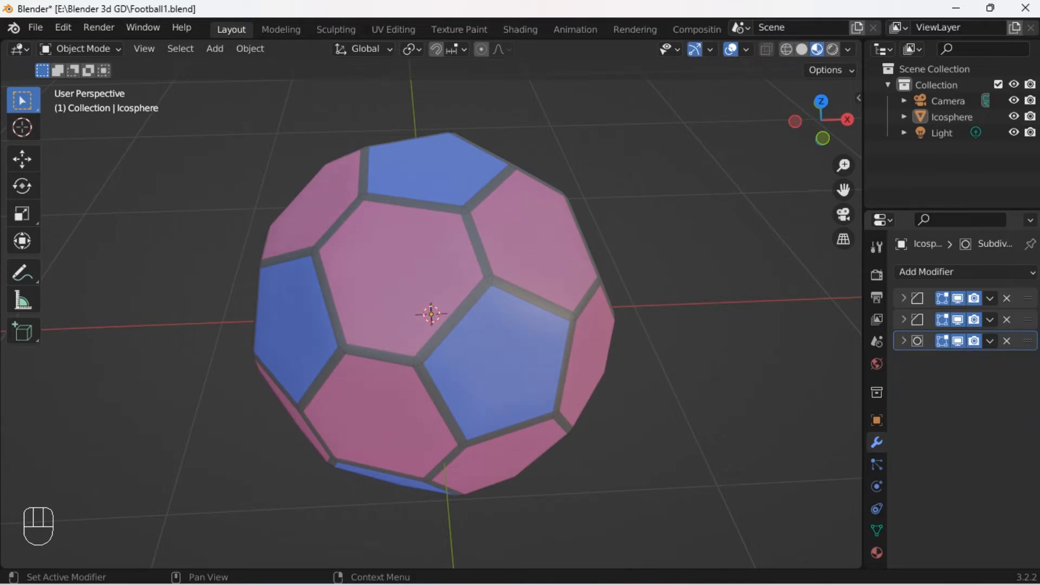
Add a Cast modifier with the Sphere shape, set its factor to 0.90, and collapse its settings
left_click(965, 271)
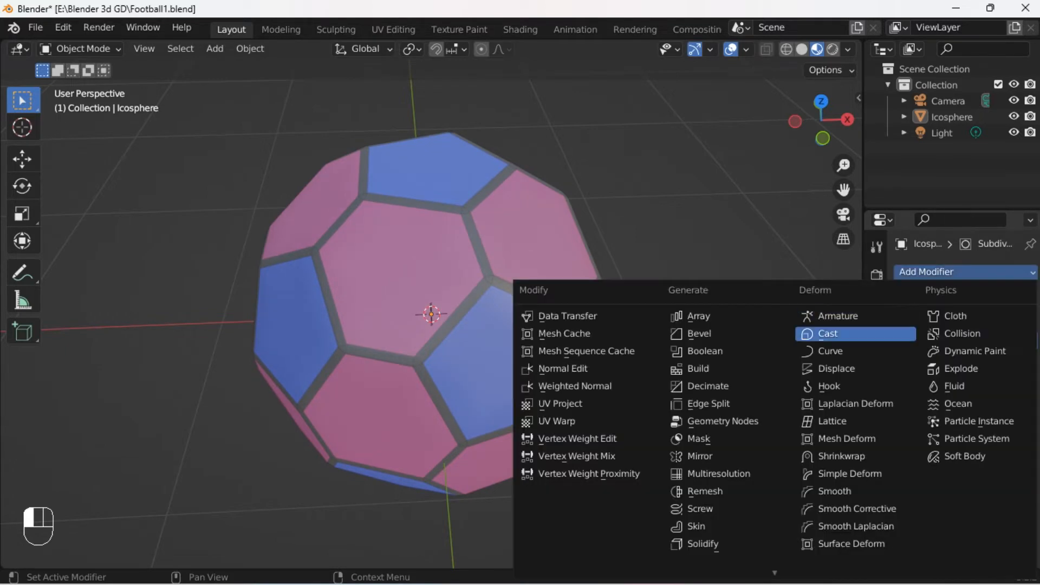
left_click(837, 333)
scroll(432, 314, "up", 3)
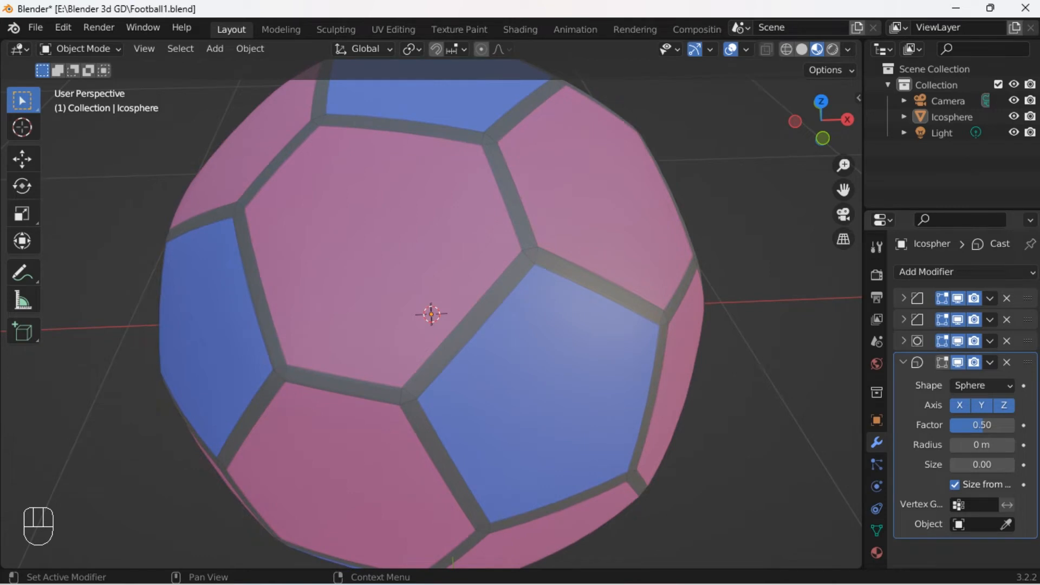
left_click(982, 425)
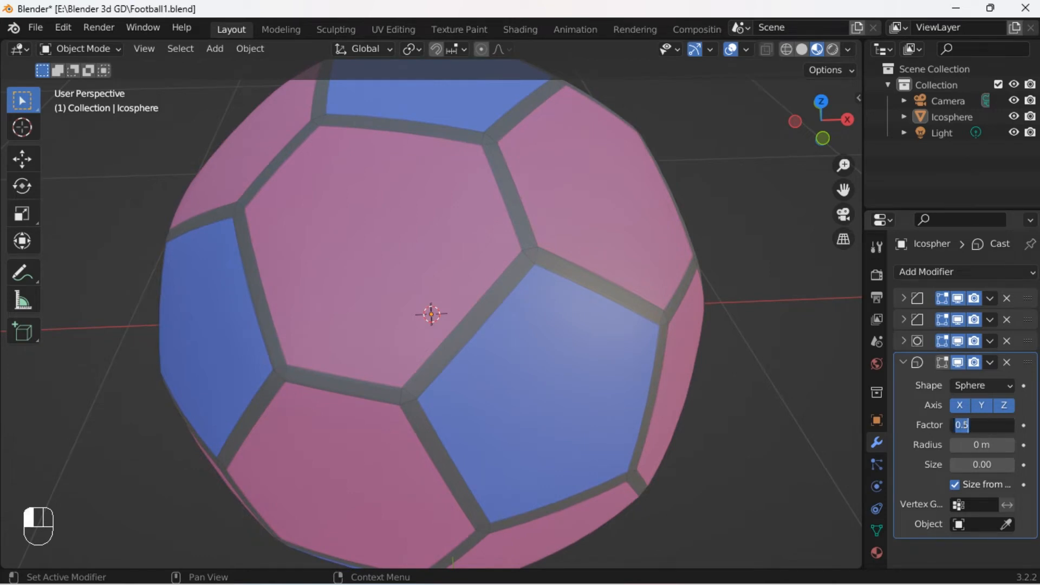
type(".90")
key("Return")
left_click_drag(982, 425, 1013, 425)
mouse_move(982, 424)
left_mouse_down()
mouse_move(950, 425)
mouse_move(999, 424)
left_mouse_up()
left_click(1000, 425)
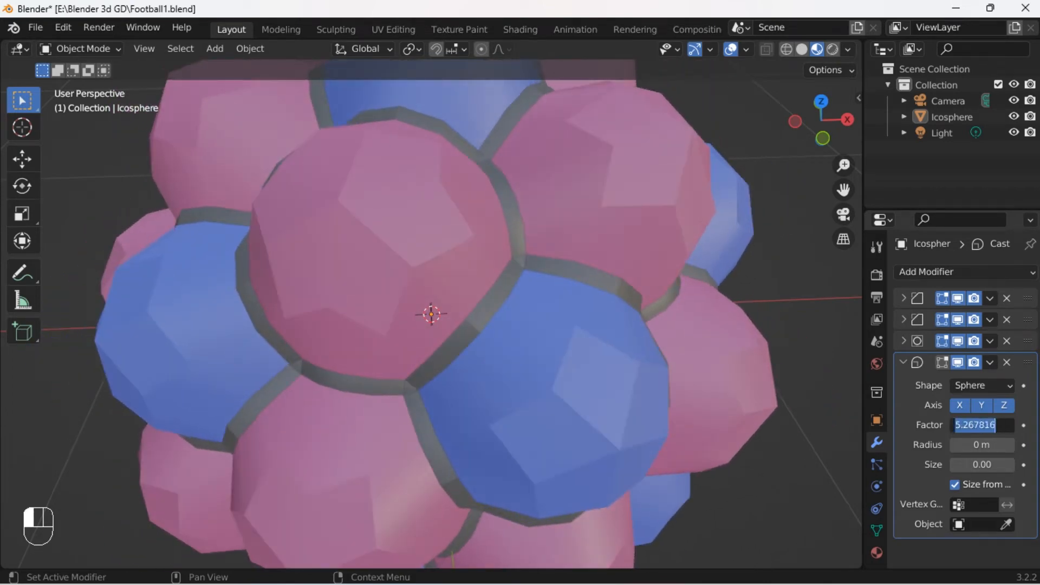
key("BackSpace")
key("Return")
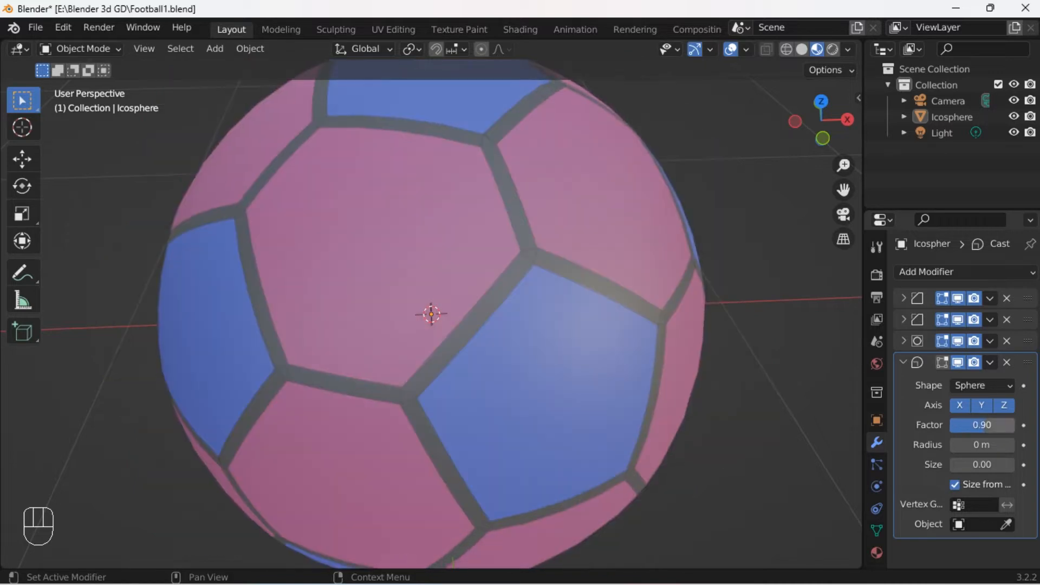
left_click(904, 363)
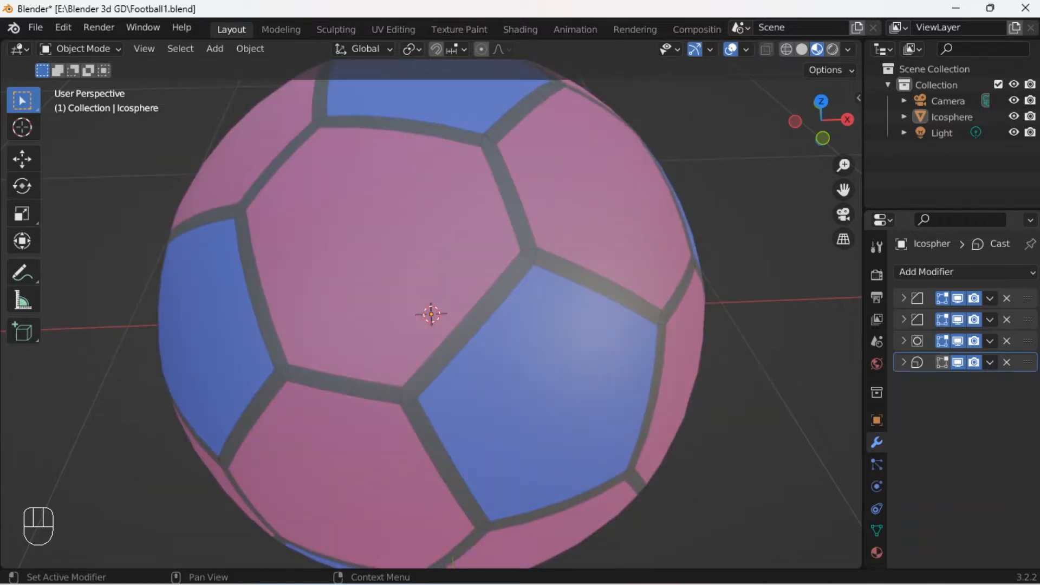
Convert the icosphere's whole modifier stack to real geometry with Visual Geometry to Mesh
left_click(990, 298)
left_click(990, 320)
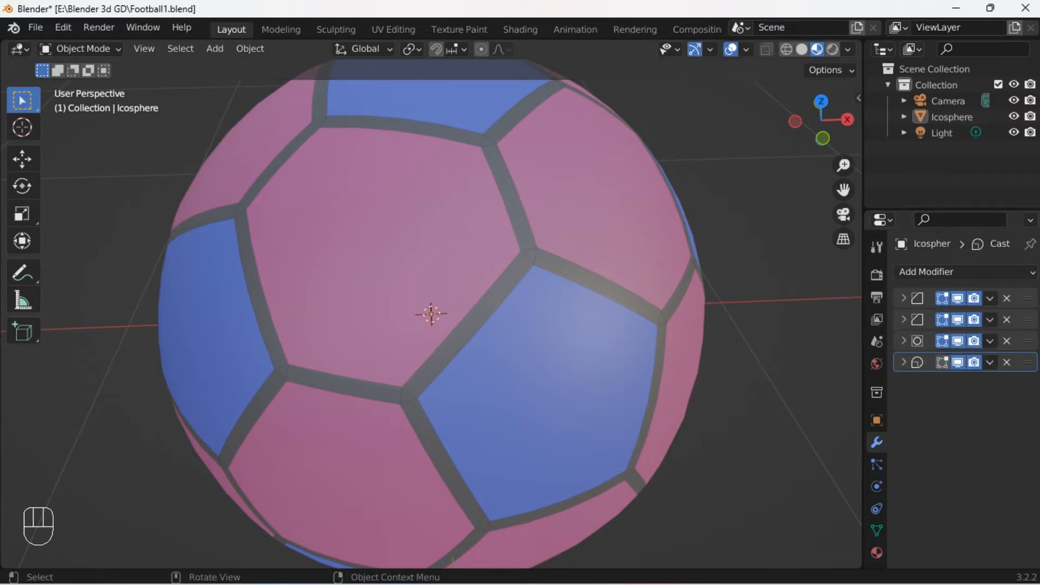
left_click(432, 315)
key("ctrl+a")
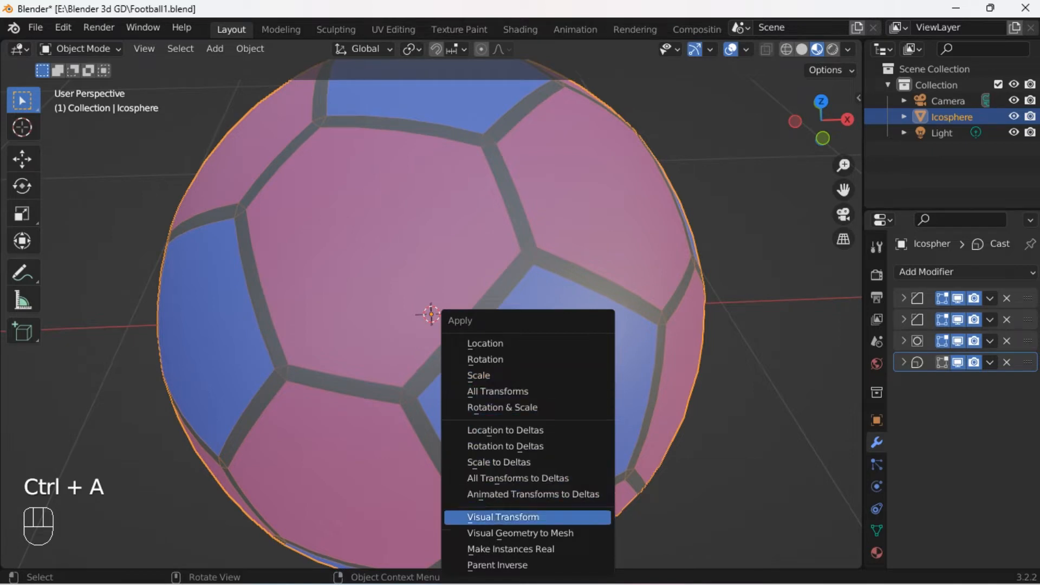
left_click(520, 533)
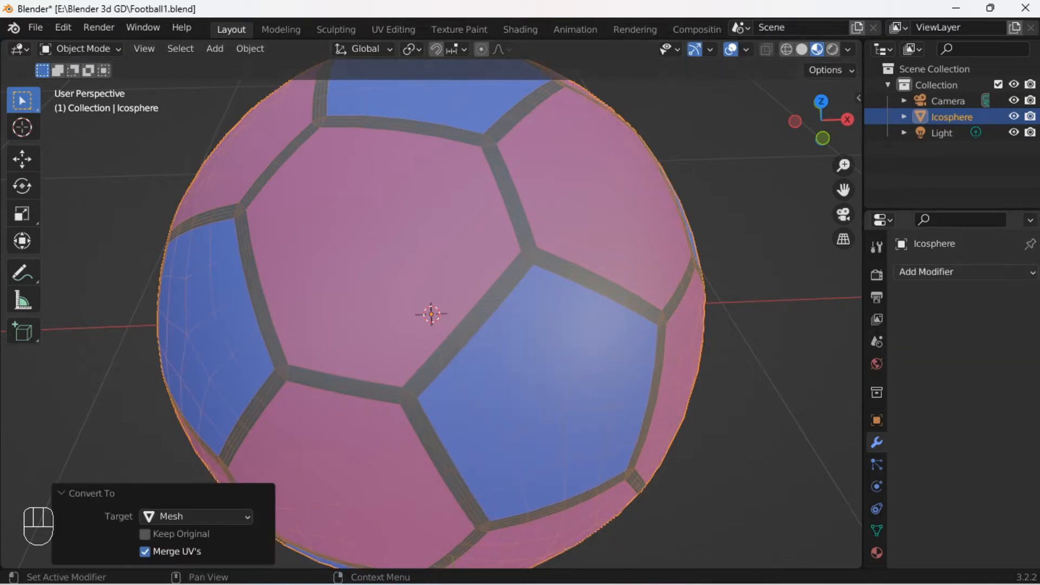
Shade the football smooth and turn off the wireframe overlay in the viewport
right_click(561, 292)
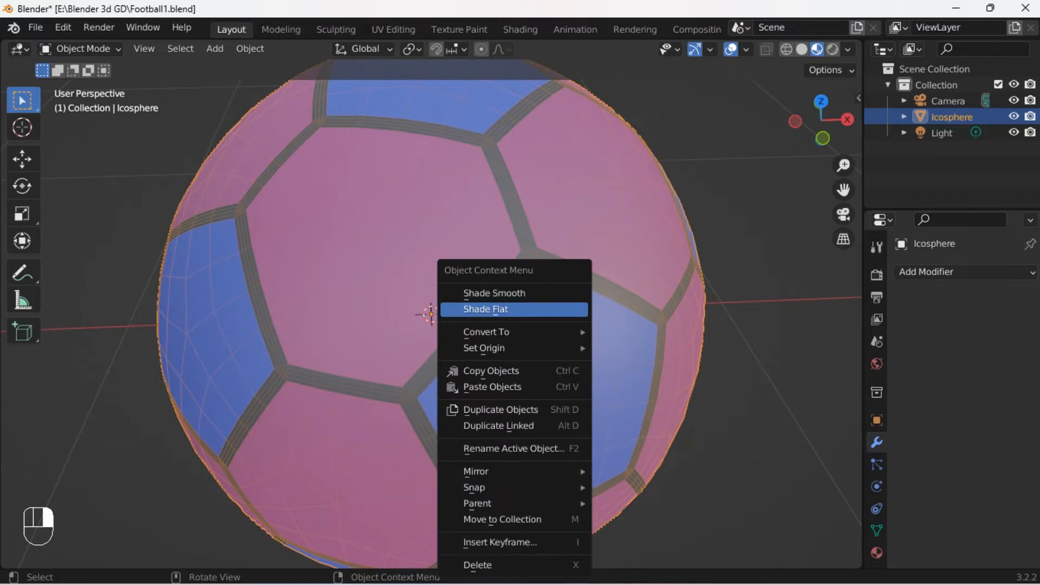
left_click(561, 293)
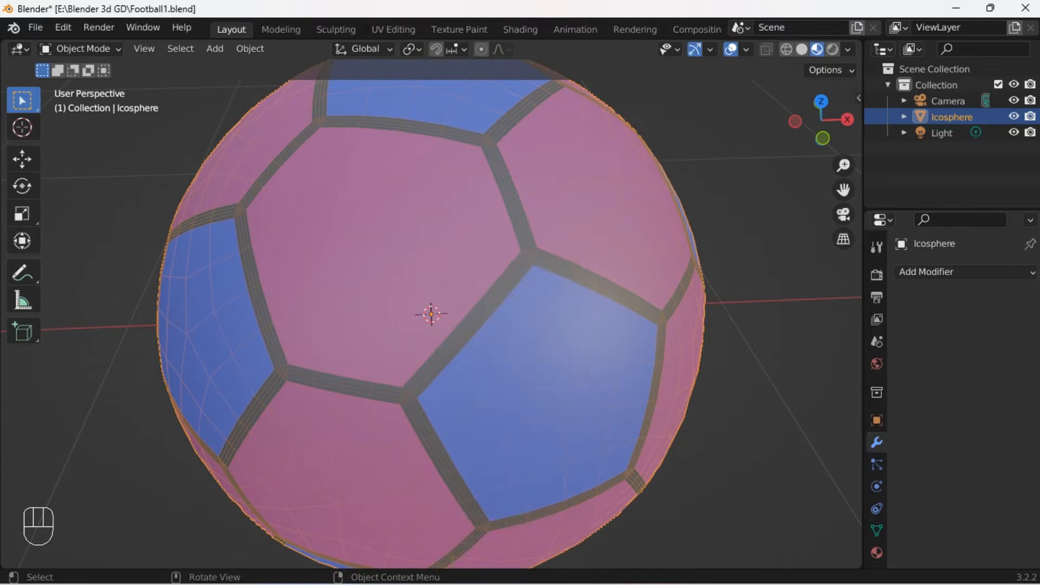
left_click(746, 49)
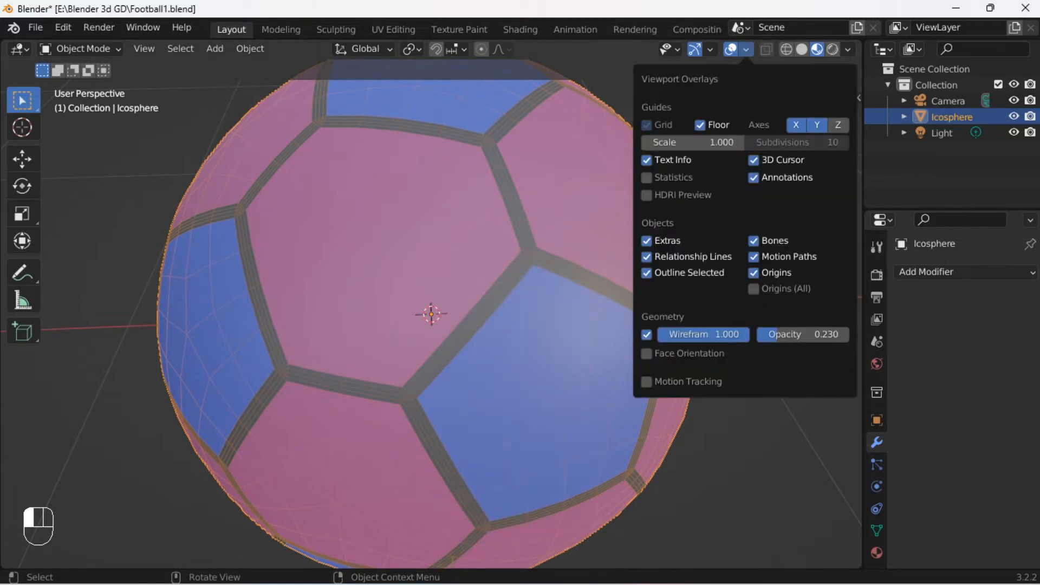
left_click(647, 335)
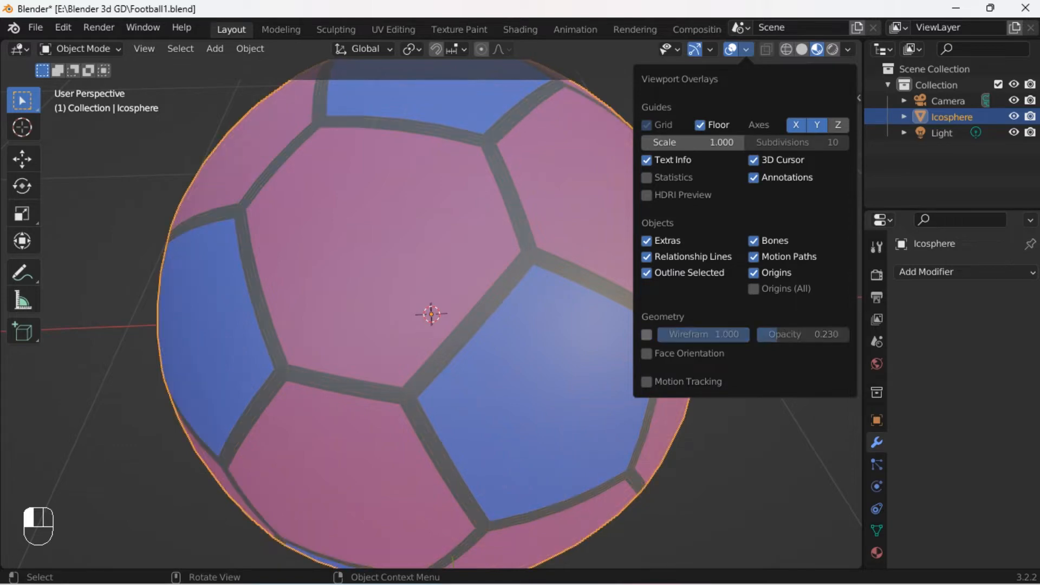
scroll(431, 314, "down", 3)
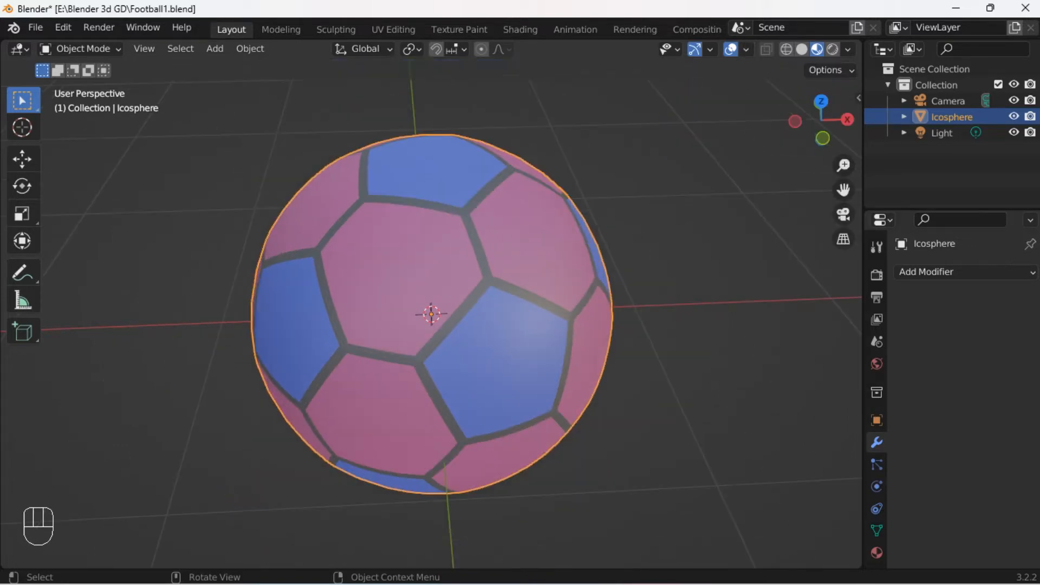
Display the material slots, enter Edit Mode, and select one blue pentagon panel by growing the selection twice from its center vertex
middle_click_drag(432, 314, 529, 344)
left_click(529, 344)
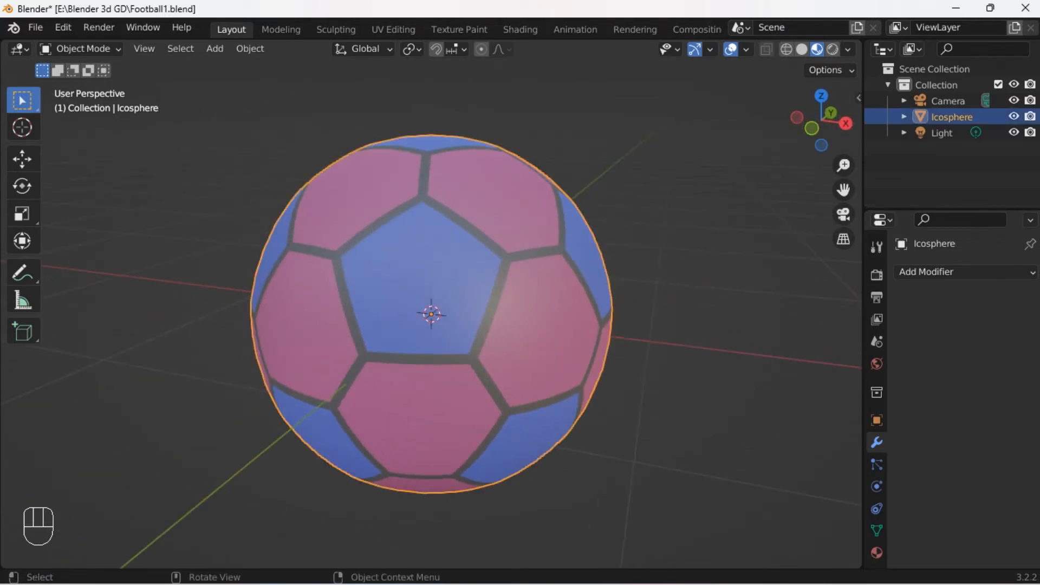
left_click(876, 552)
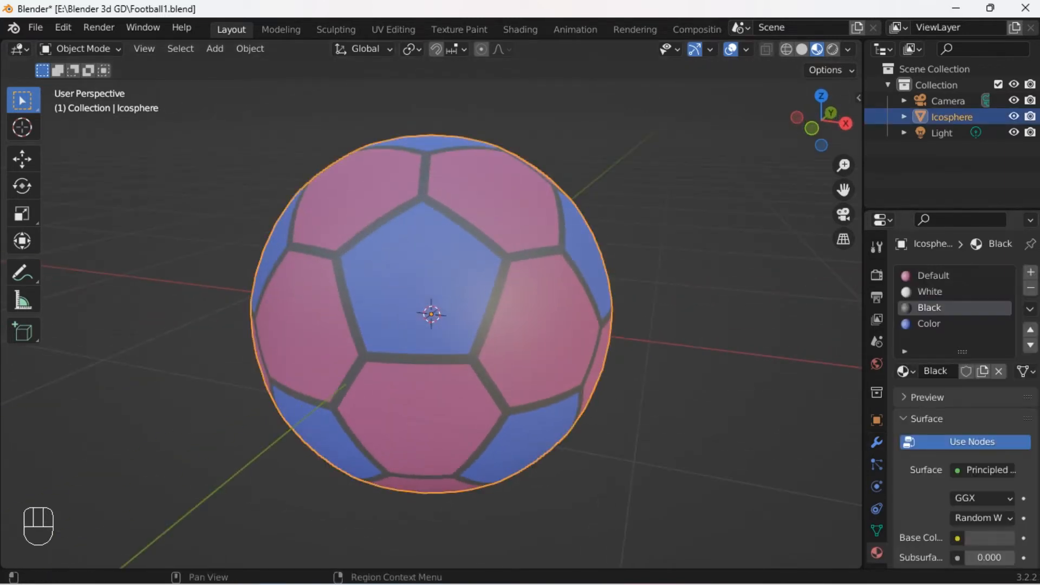
scroll(432, 314, "up", 4)
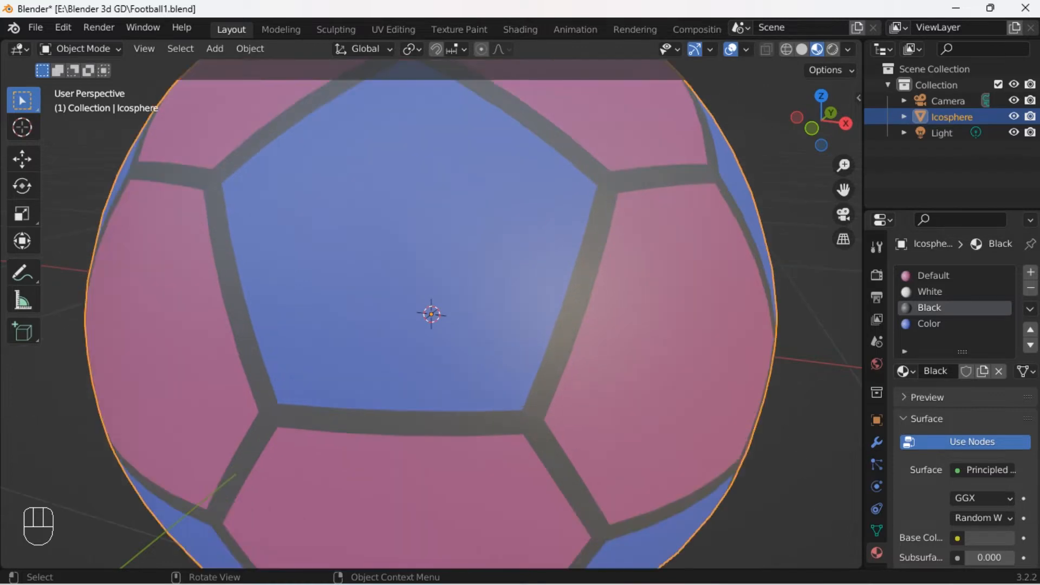
mouse_move(431, 314)
middle_mouse_down()
mouse_move(443, 315)
mouse_move(436, 303)
middle_mouse_up()
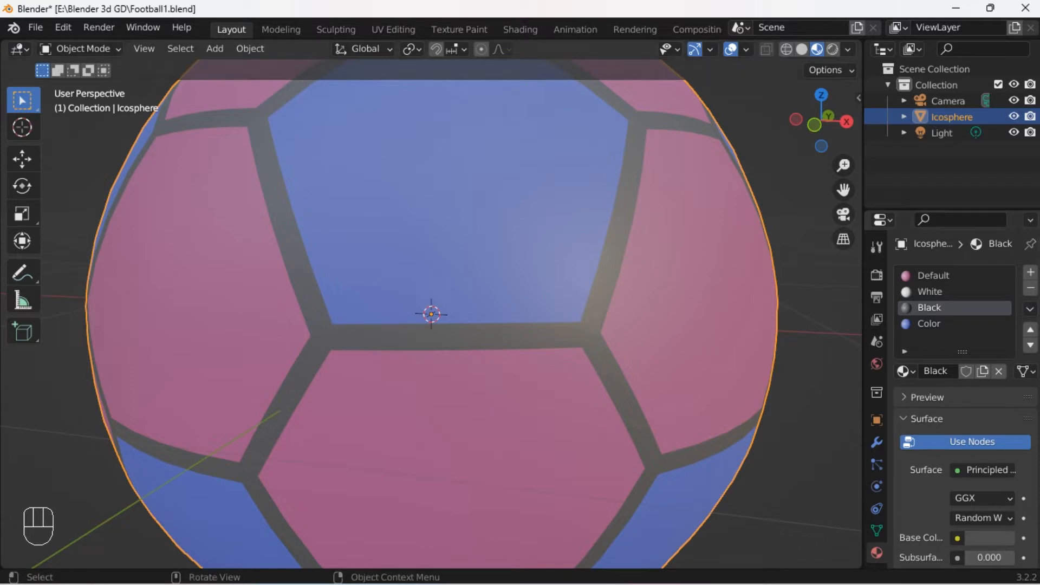
key("Tab")
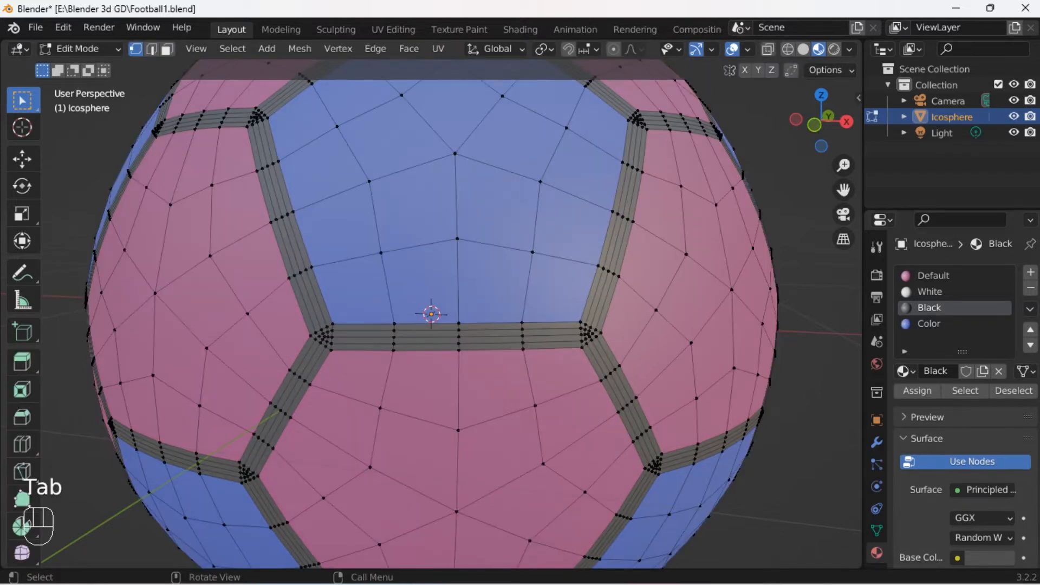
key("1")
left_click(455, 153)
key("ctrl")
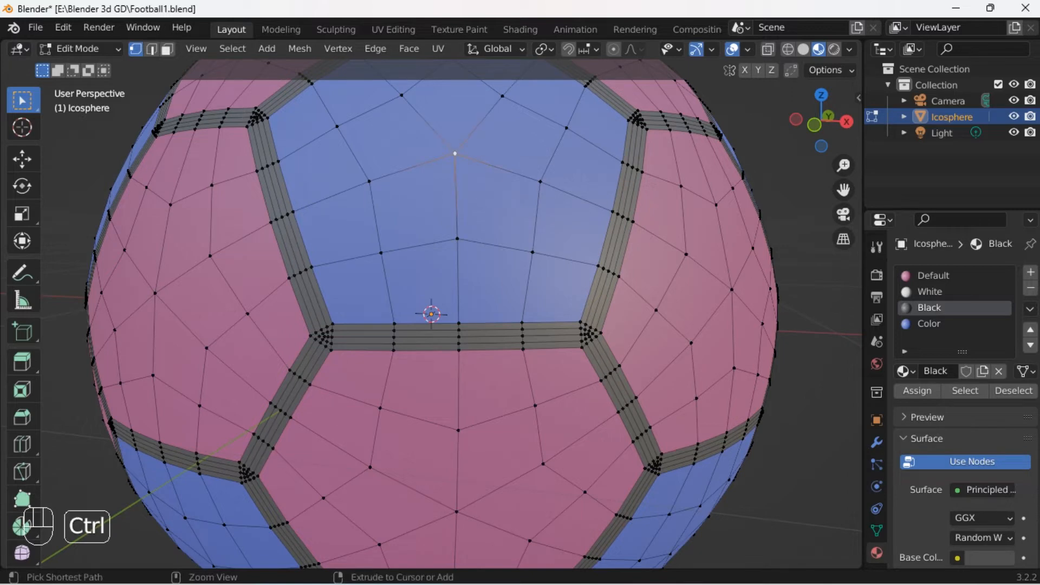
key("ctrl+KP_Add")
key("ctrl+KP_Add")
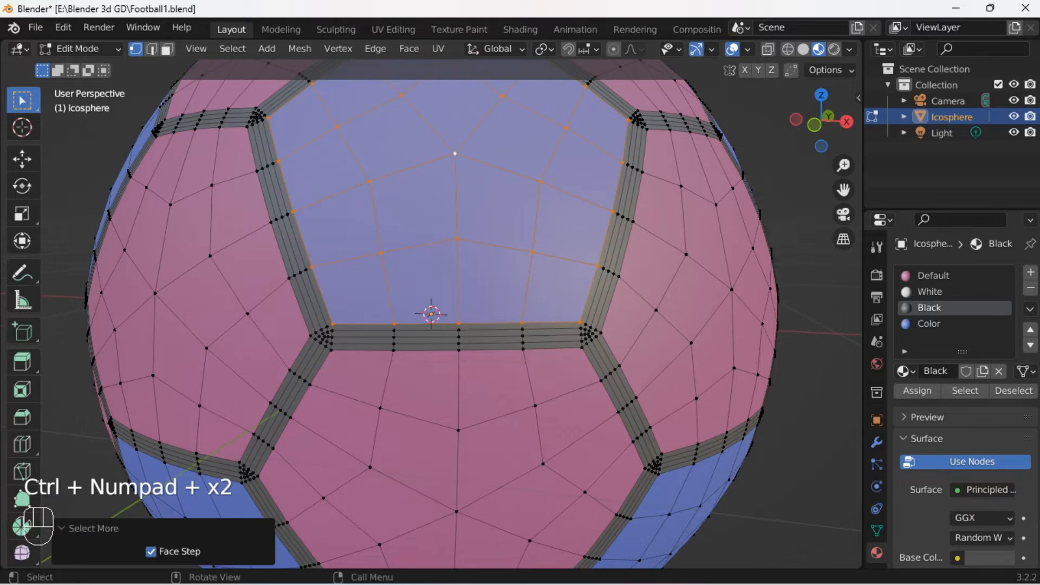
Extend the selection to all pentagon panels using Select Similar with Face Regions
scroll(431, 314, "down", 1)
middle_click_drag(432, 260, 432, 328)
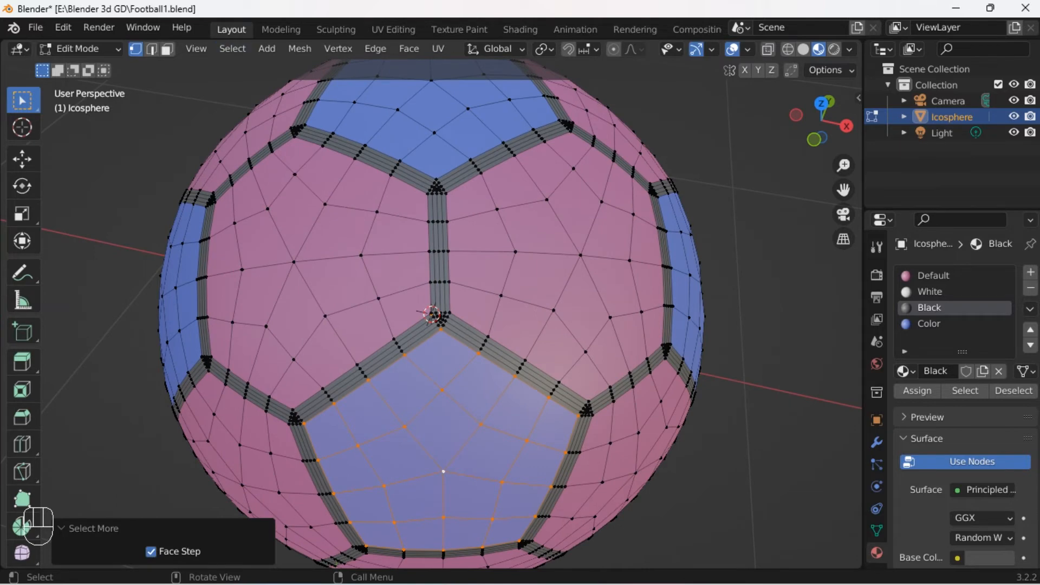
key("shift+g")
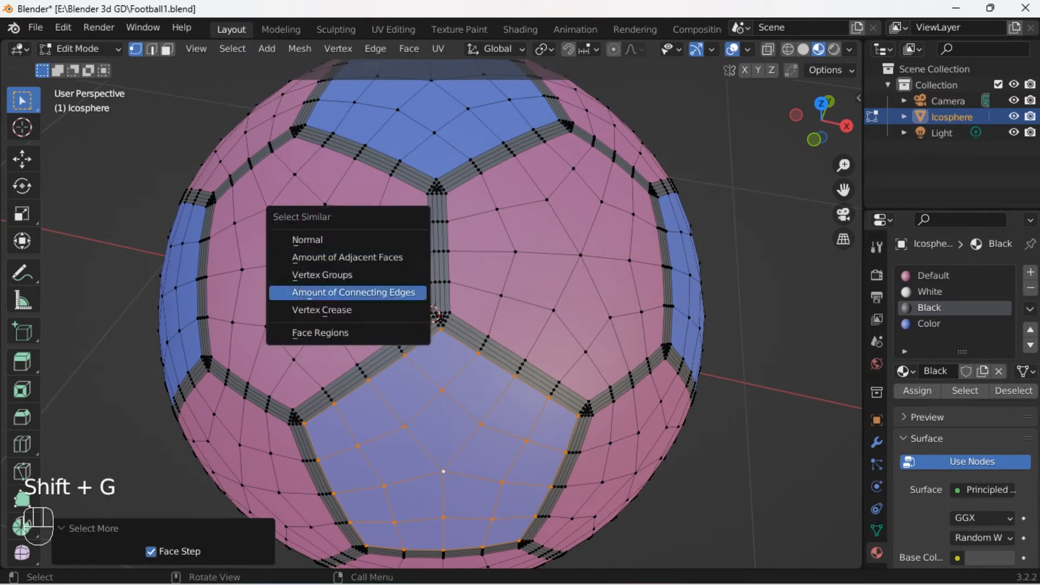
left_click(232, 48)
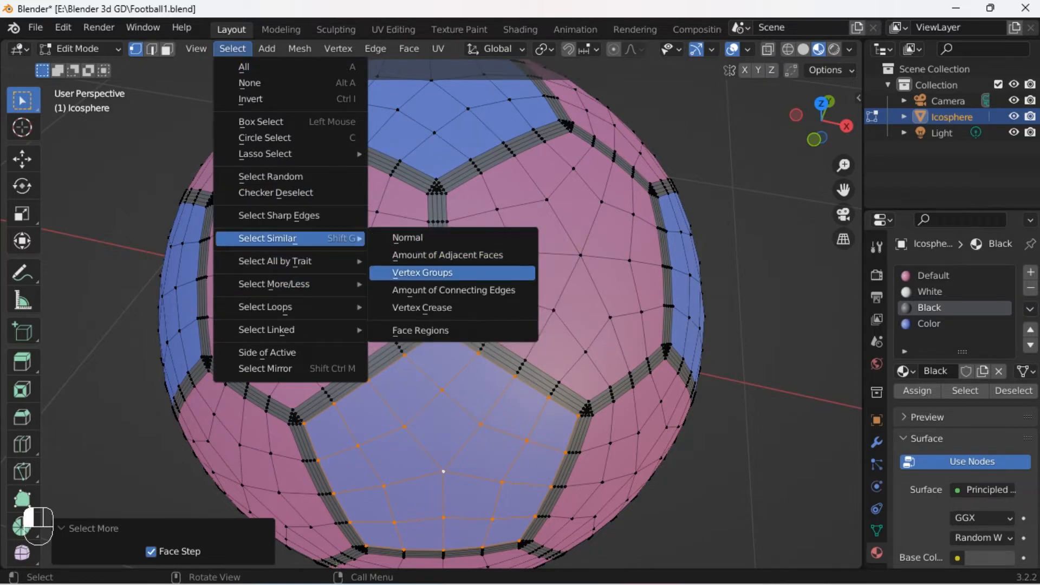
mouse_move(375, 48)
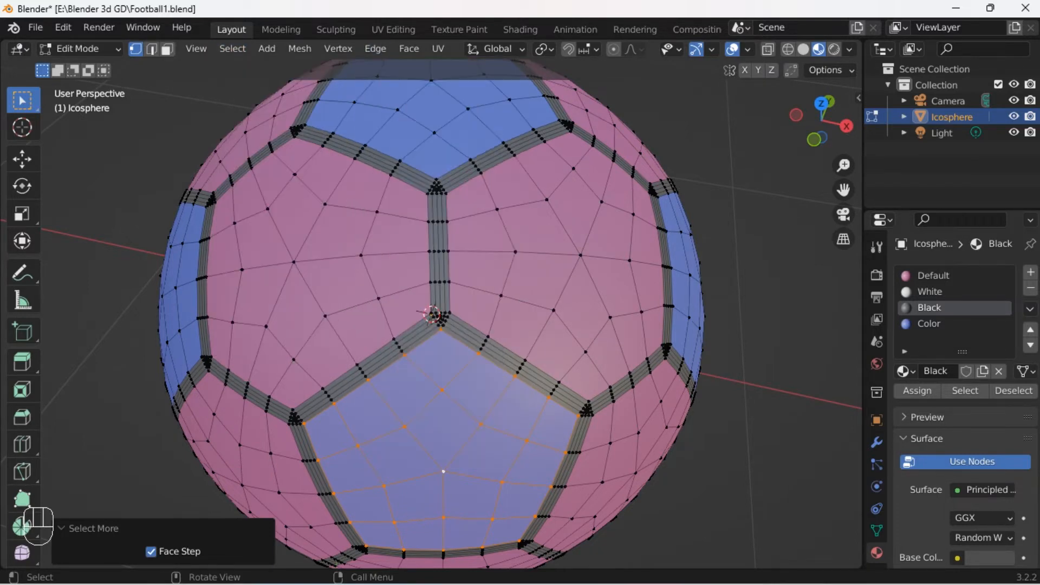
key("shift")
key("shift+g")
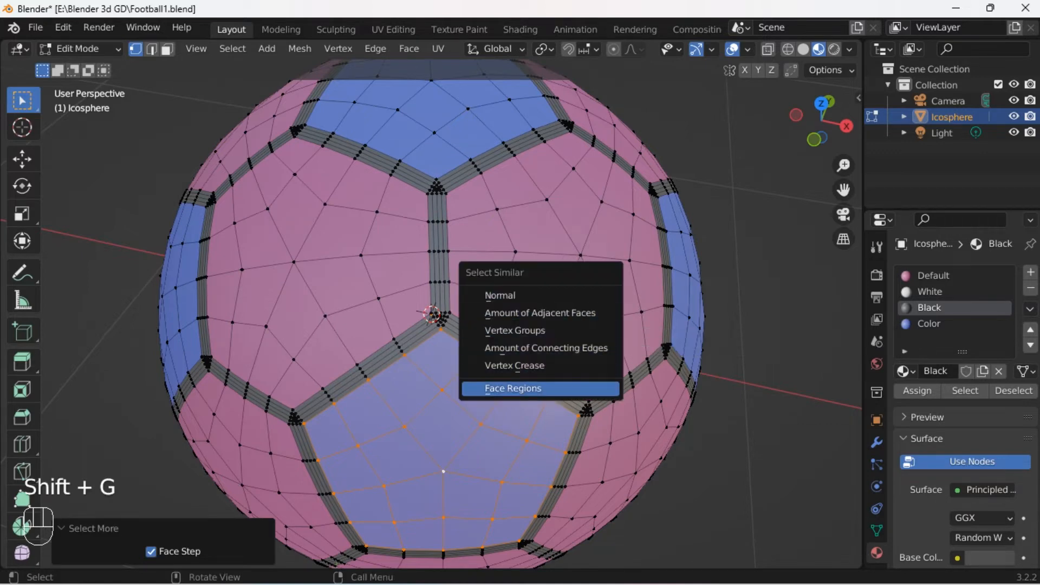
left_click(513, 388)
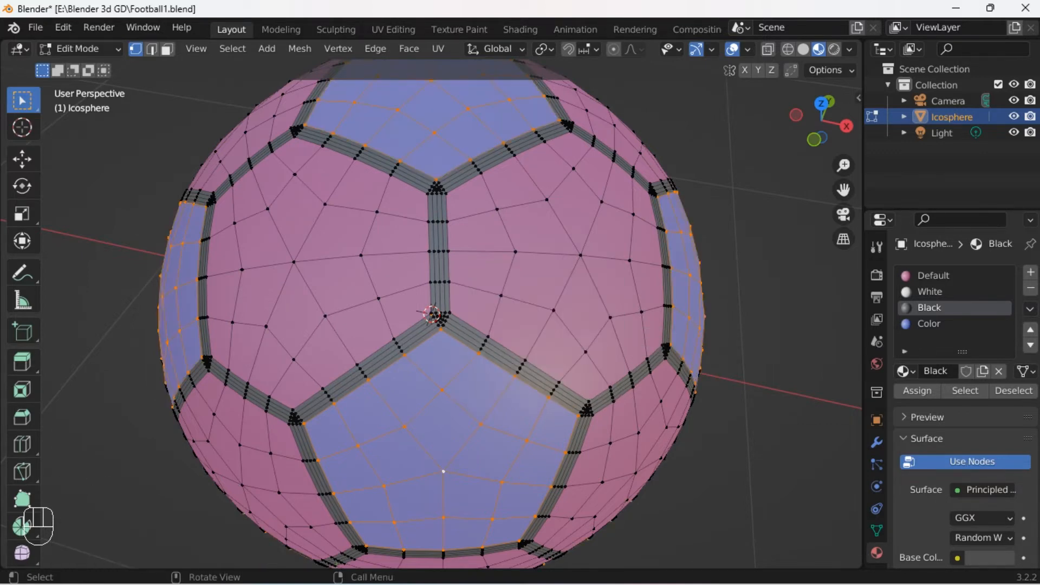
middle_click_drag(513, 388, 164, 273)
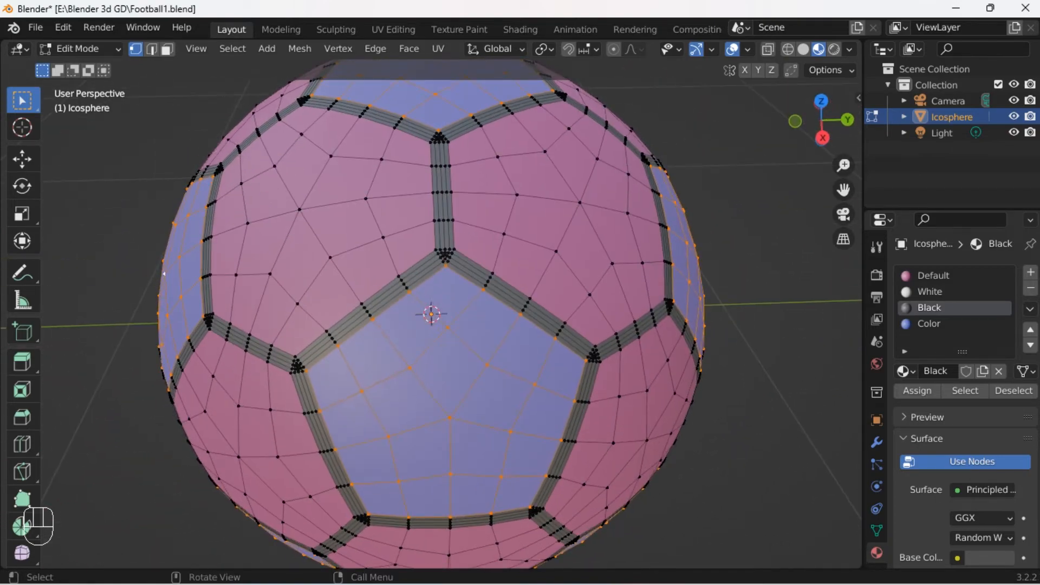
Try a pale, near-white base color on the Color material
left_click(929, 323)
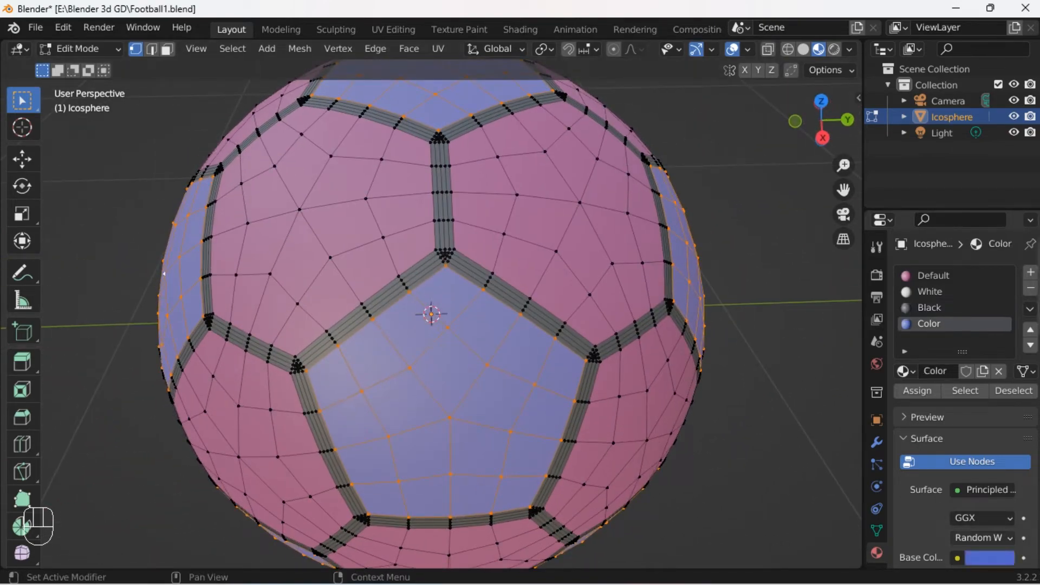
left_click(990, 558)
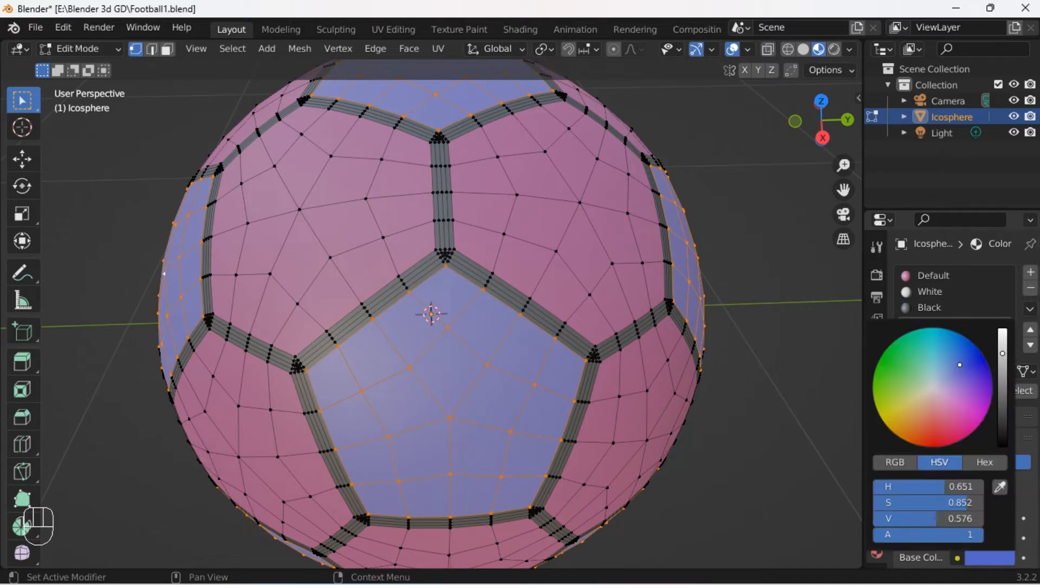
left_click(921, 361)
left_click(936, 386)
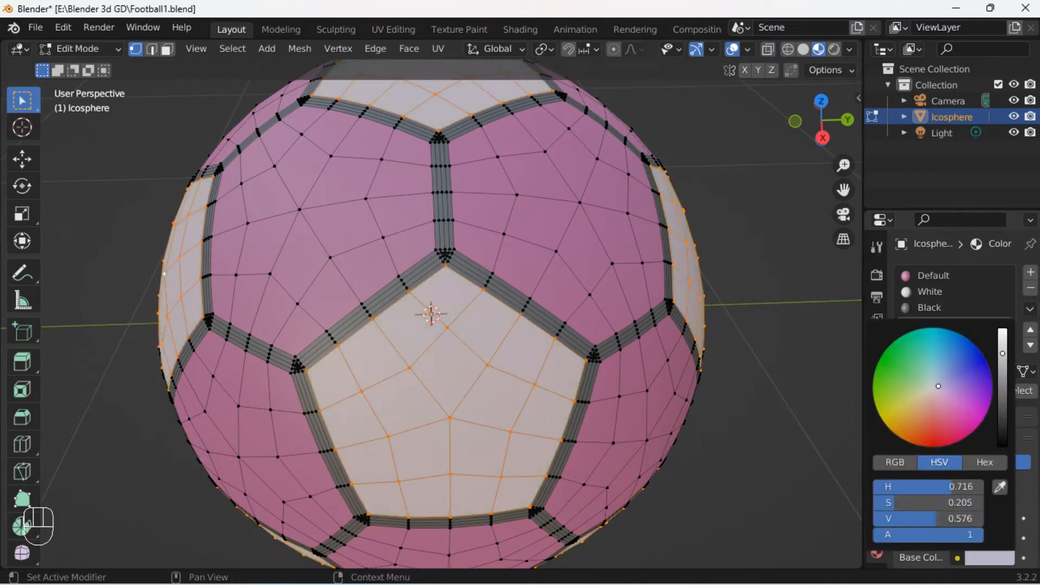
Remove the Color material slot from the football in Object Mode and return to Edit Mode
left_click(1031, 288)
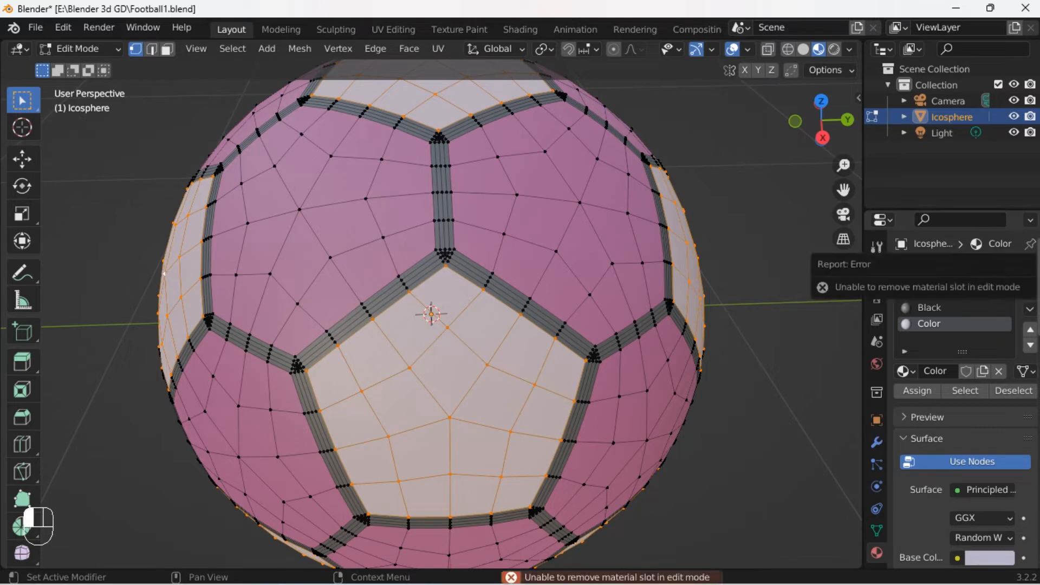
key("Tab")
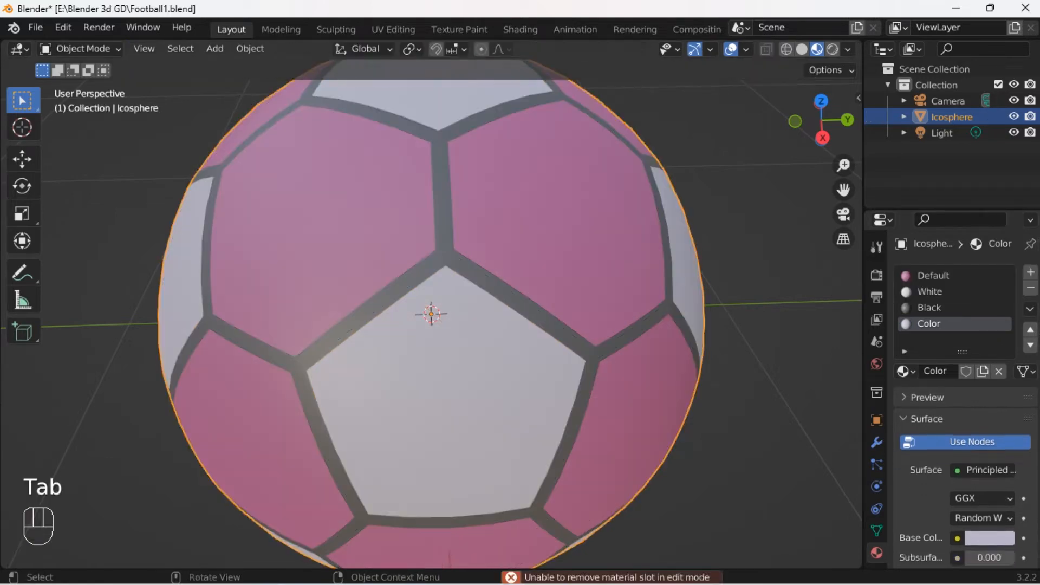
left_click(1031, 288)
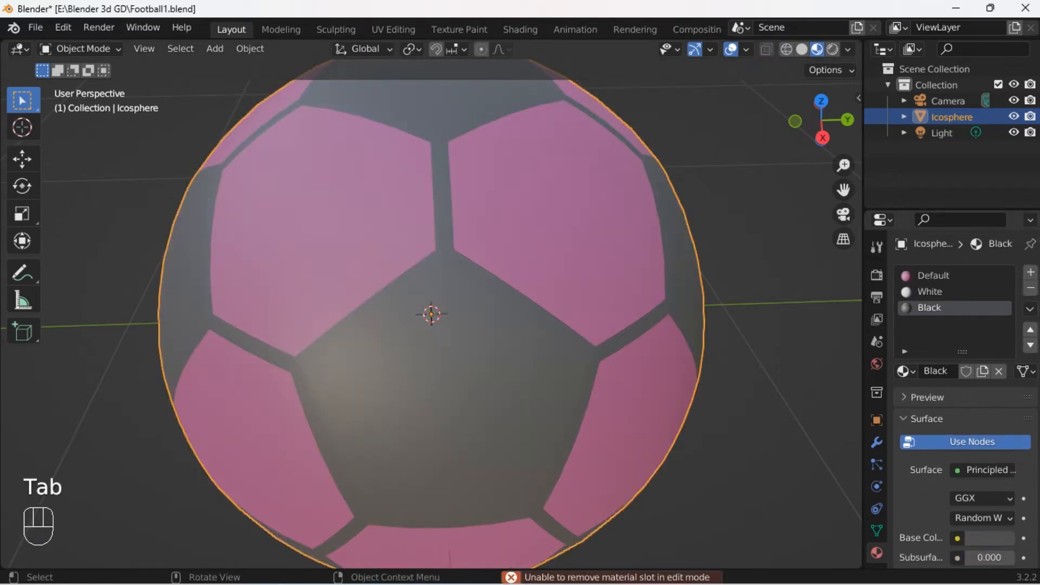
key("Tab")
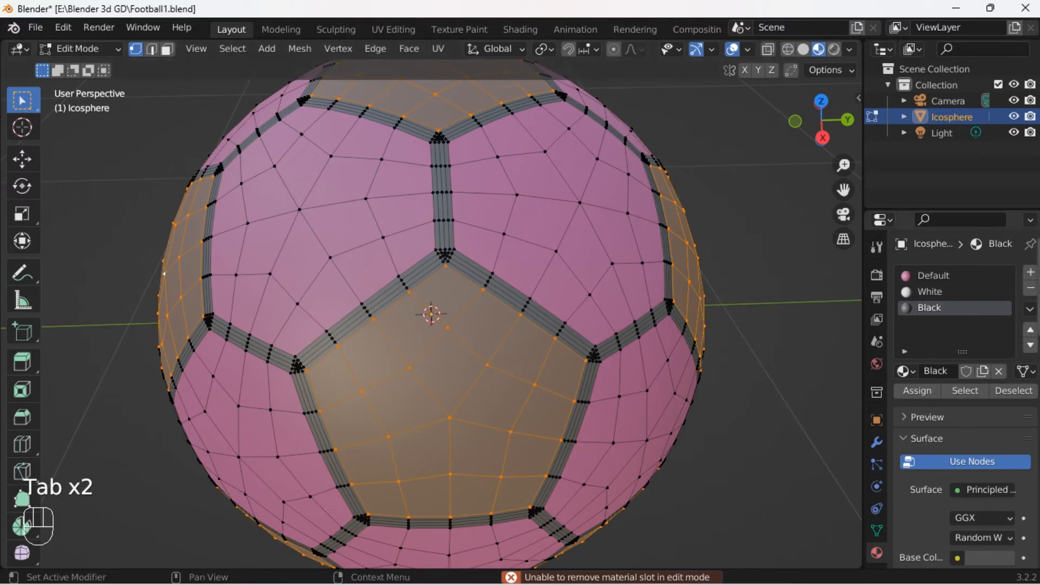
Add a new material to the football in a new slot and assign it to the selected pentagon panels
left_click(1031, 272)
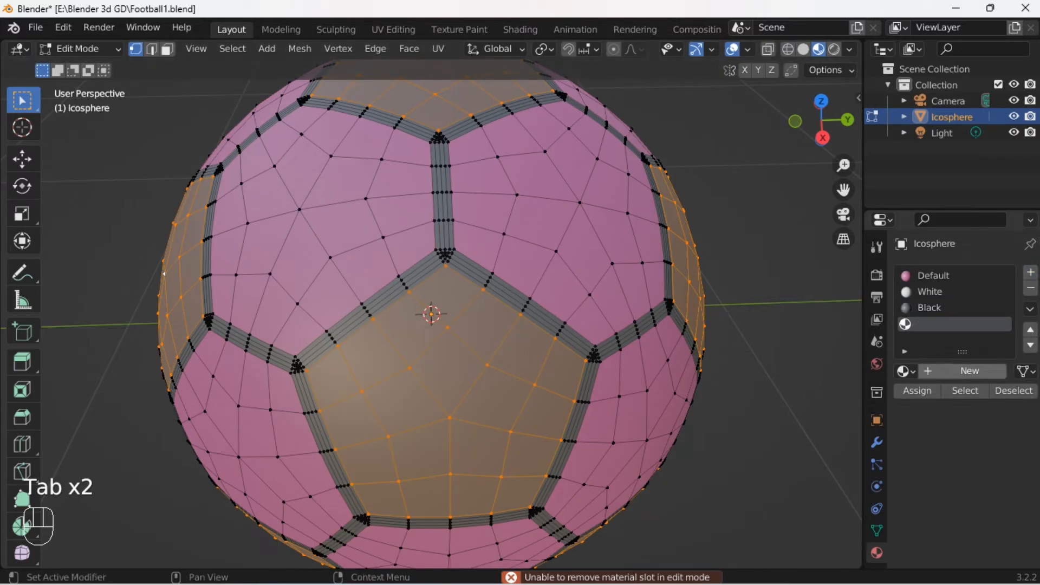
left_click(970, 370)
left_click(917, 391)
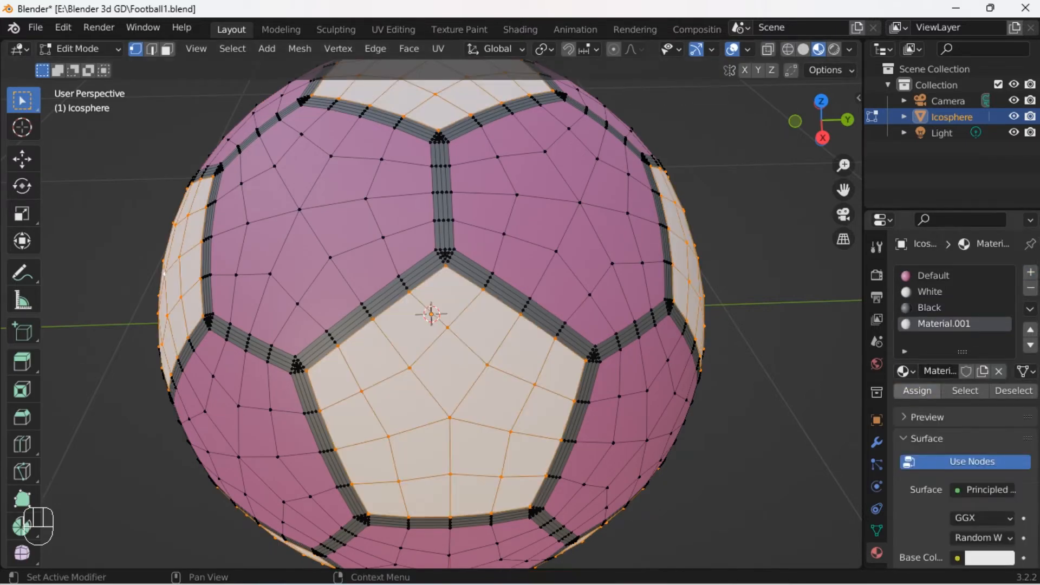
Darken the new pentagon material's base color to a light gray and return to Object Mode
left_click(990, 557)
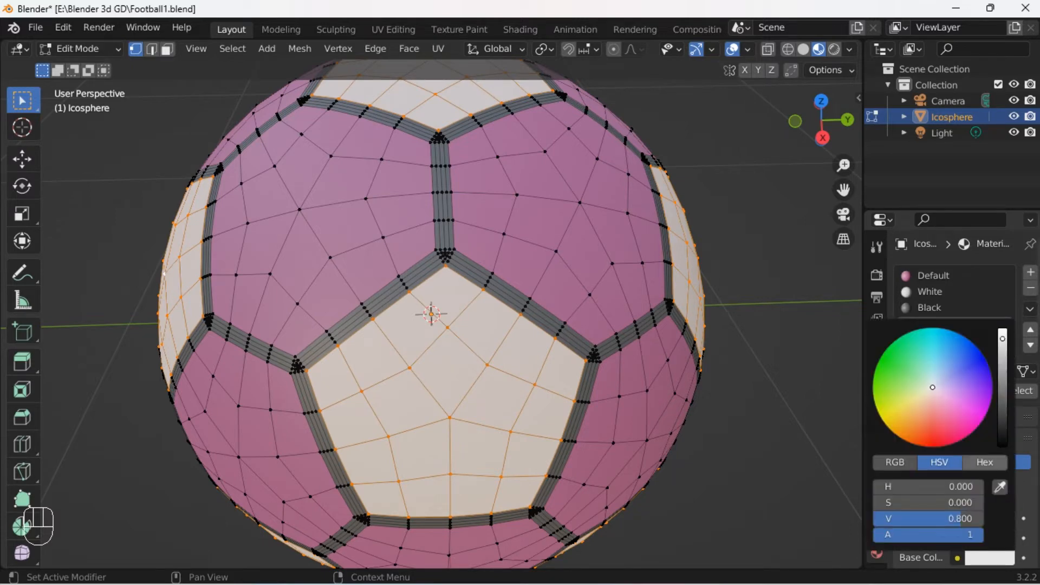
left_click_drag(1003, 339, 1003, 365)
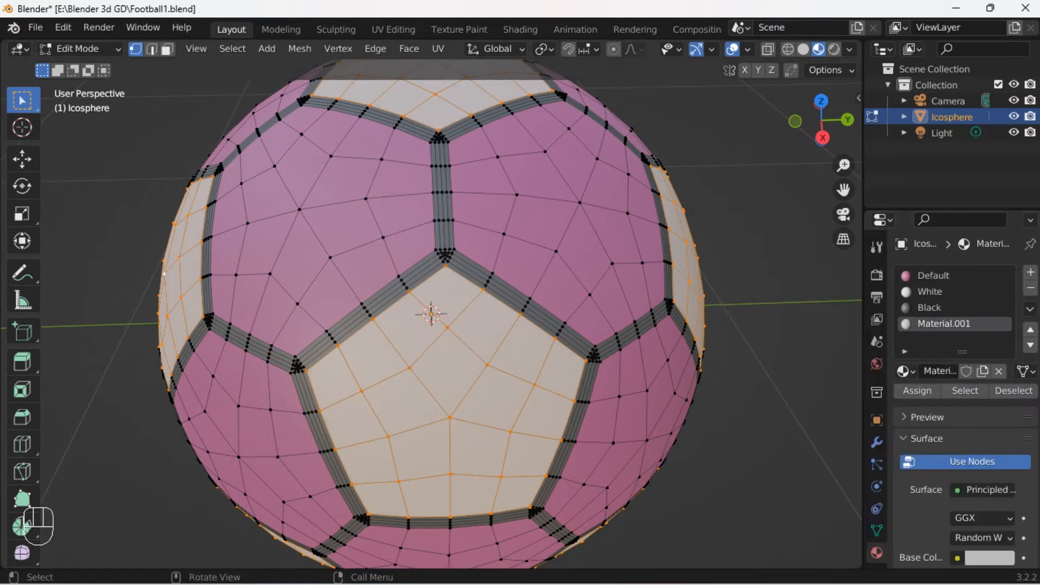
key("Tab")
scroll(432, 314, "down", 2)
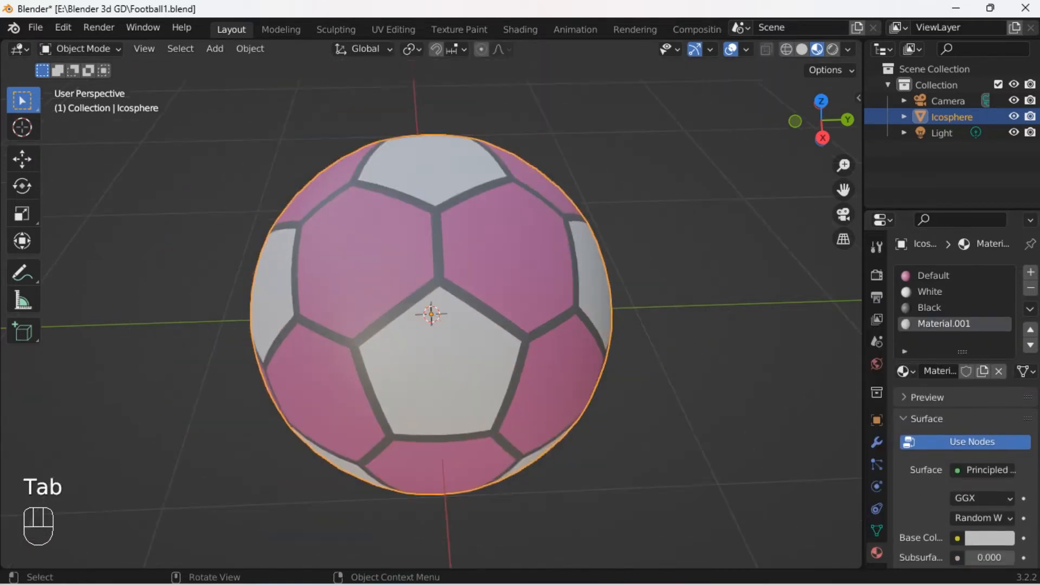
middle_click_drag(432, 315, 412, 306)
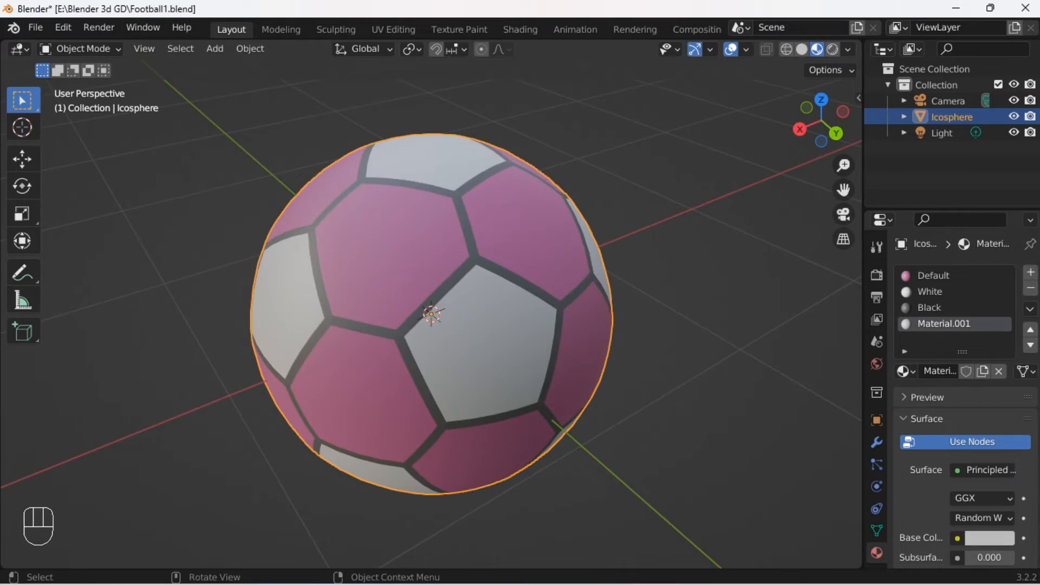
In Edit Mode, replace the selection with all seam faces using the Black material, and switch to face selection
key("Tab")
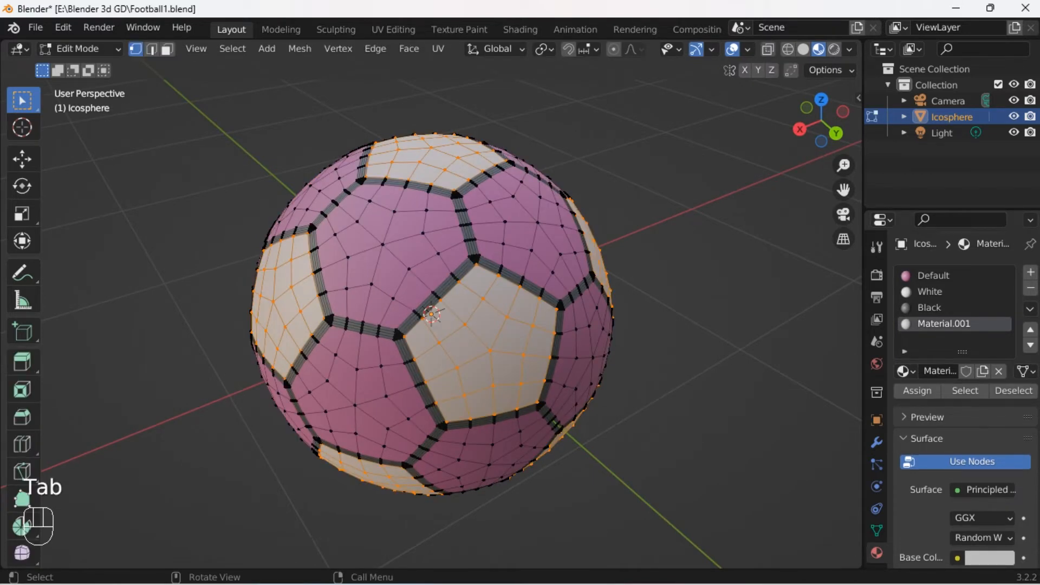
key("alt+a")
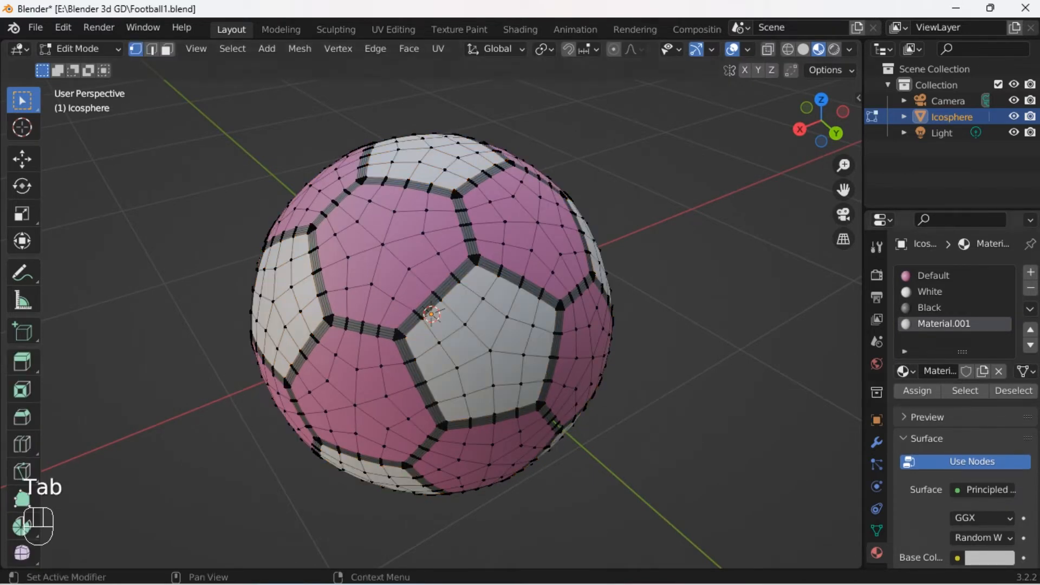
left_click(930, 308)
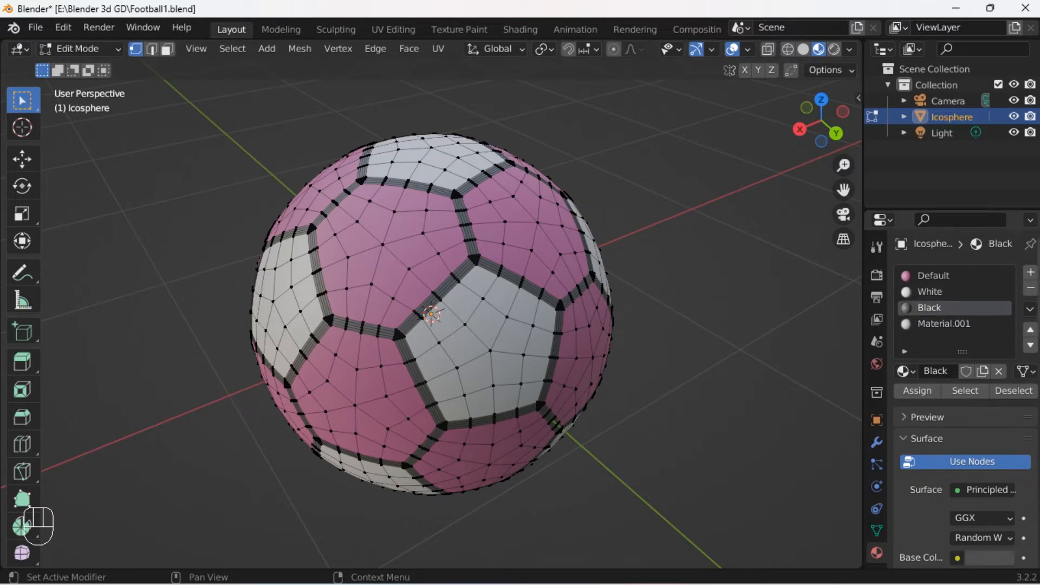
left_click(965, 390)
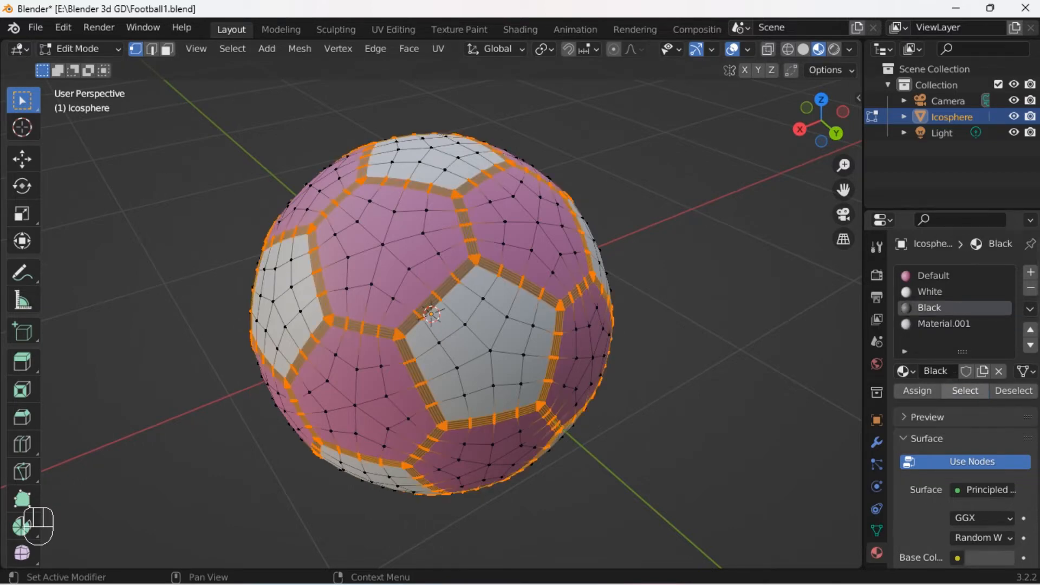
scroll(432, 315, "up", 5)
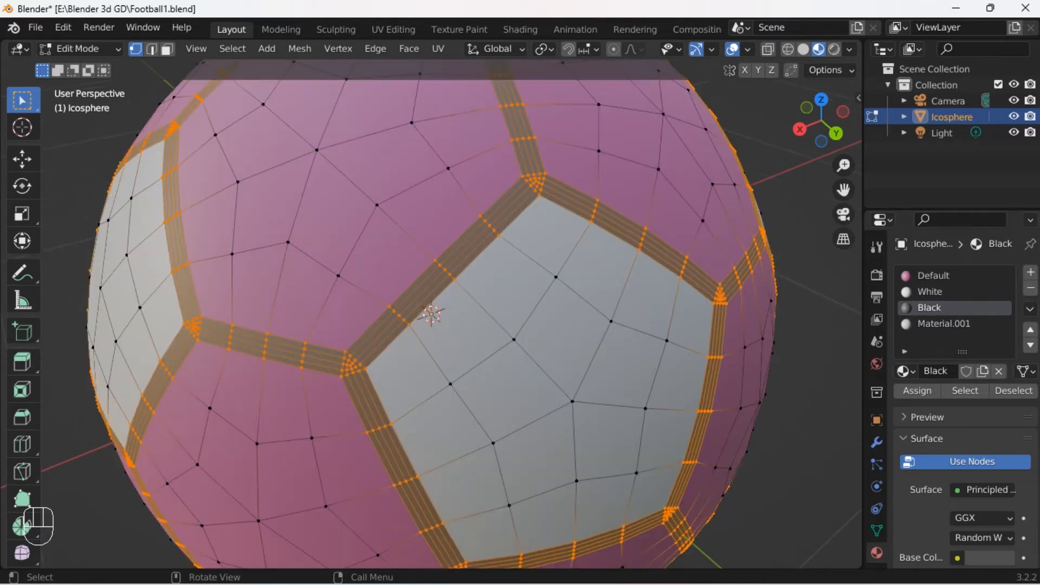
key("3")
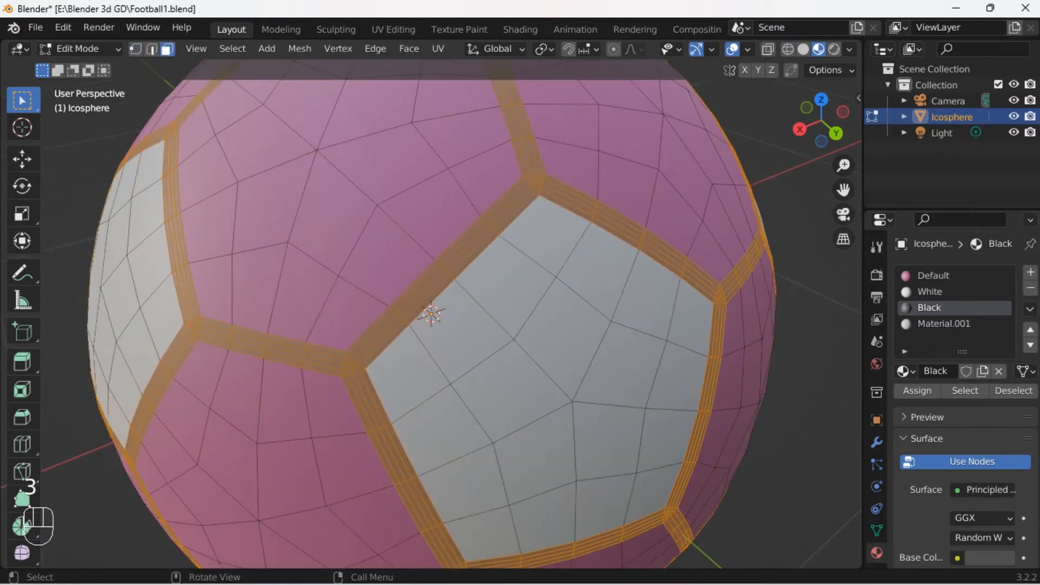
Extrude the seam faces inward along their normals by about 0.0086 m and return to Object Mode
scroll(431, 315, "down", 1)
scroll(432, 315, "up", 1)
middle_click_drag(431, 315, 122, 173)
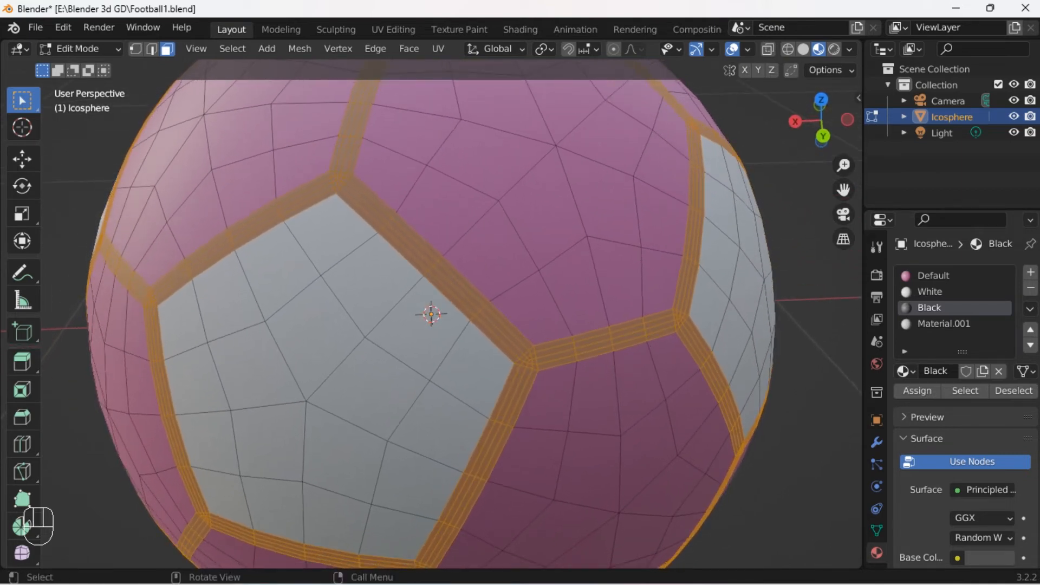
key("alt+e")
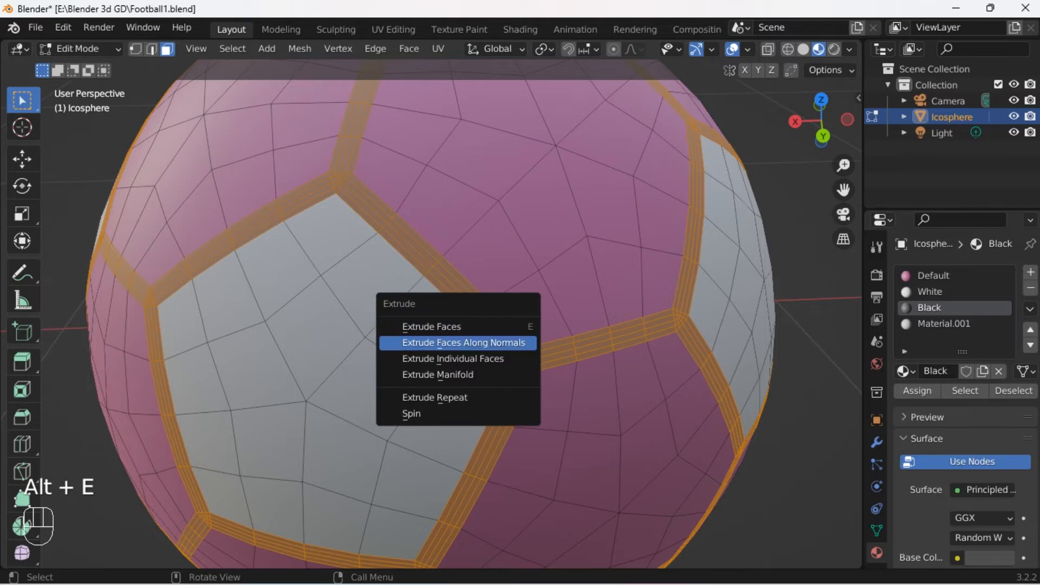
left_click(461, 340)
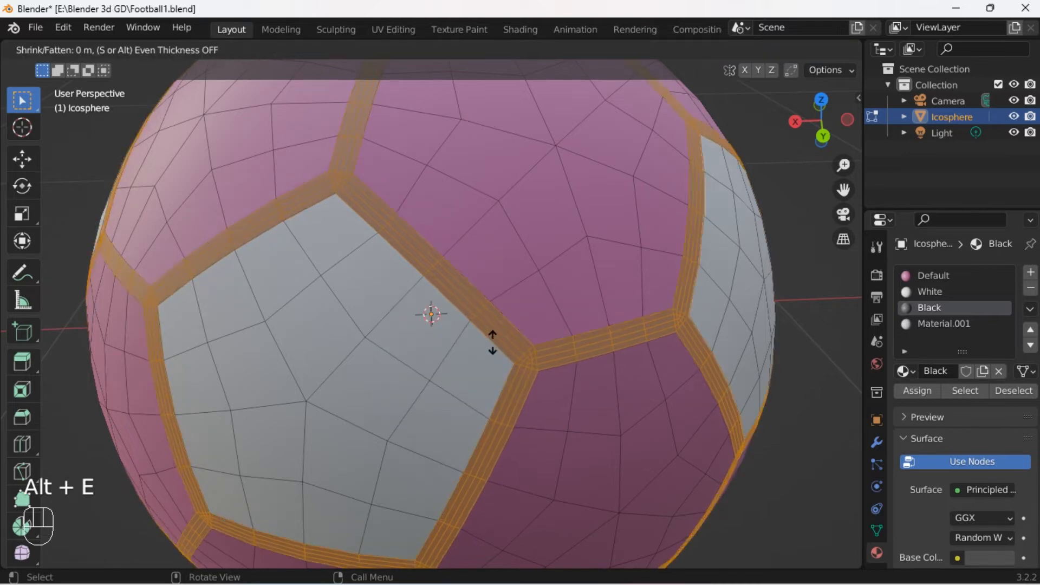
key("shift")
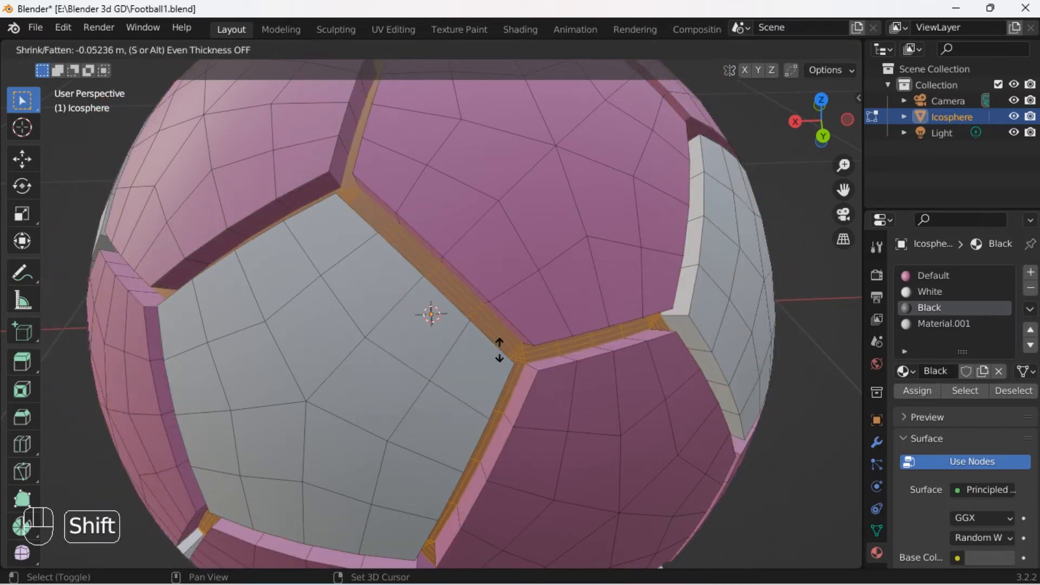
left_click(530, 272, "shift")
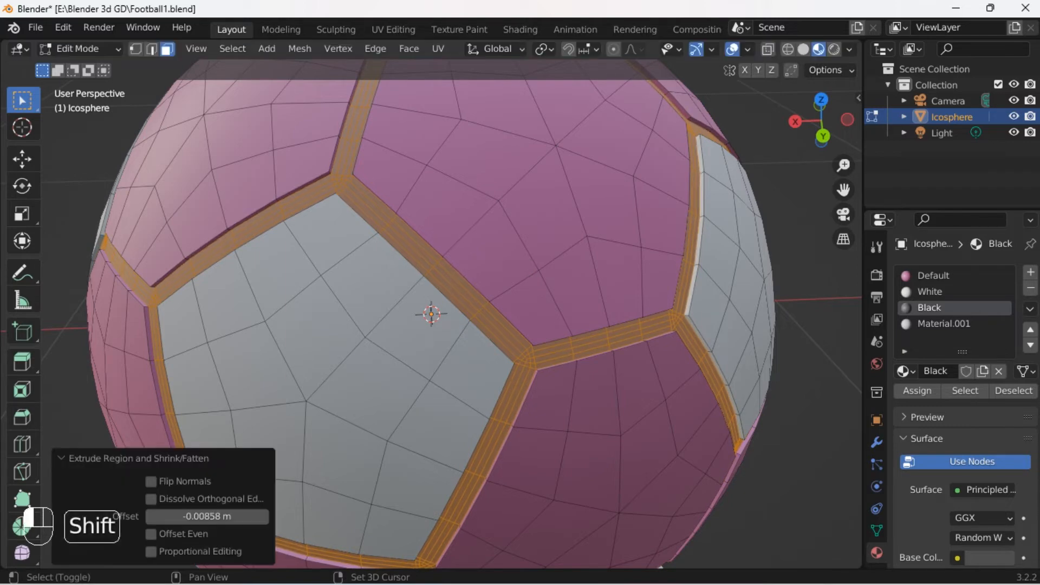
middle_click_drag(530, 272, 519, 252)
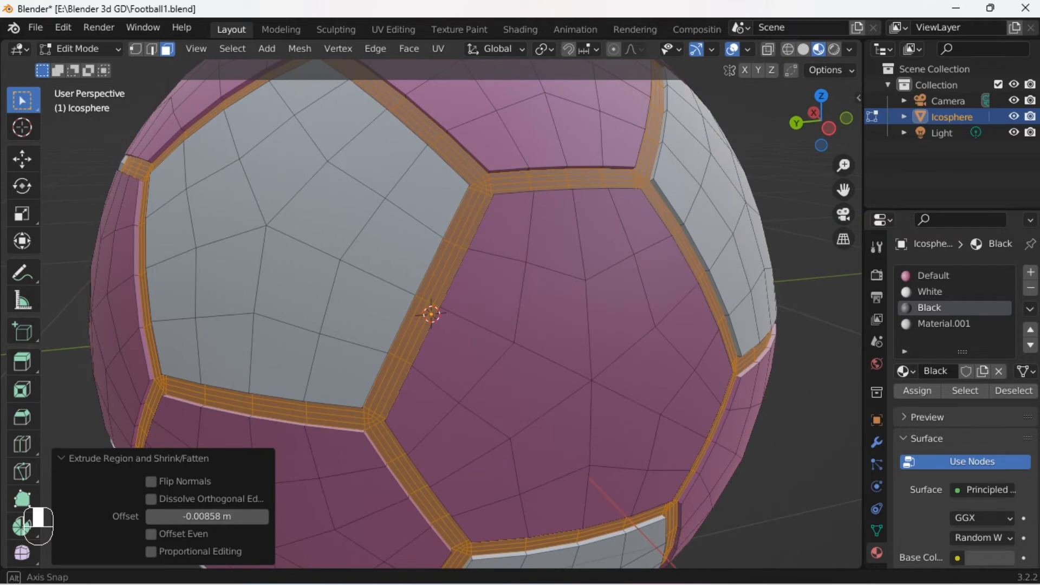
scroll(432, 313, "down", 4)
key("Tab")
scroll(431, 313, "down", 3)
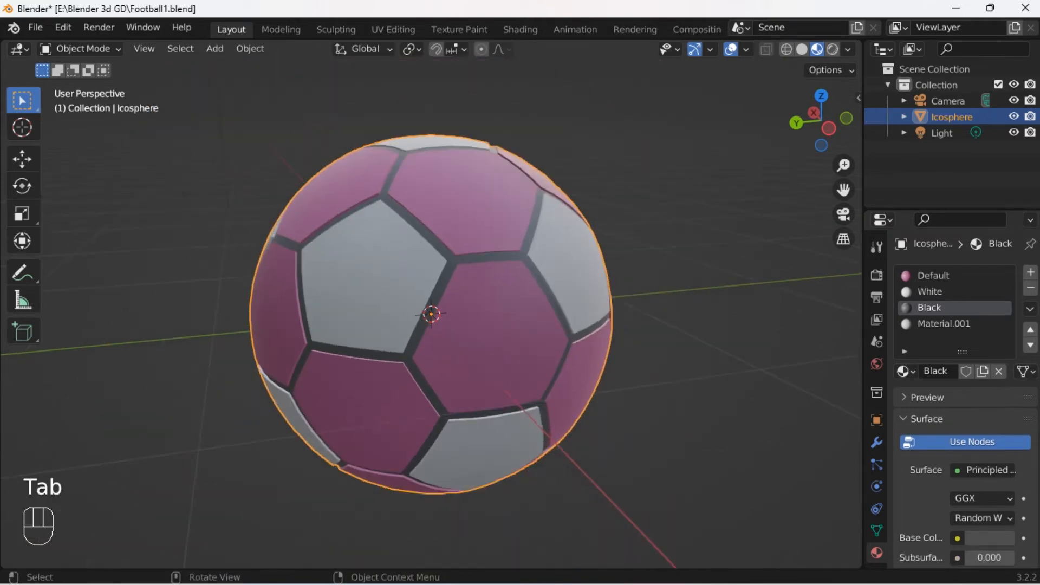
Change the Default material's base color to a darker blue-violet with a brightness value of 0.295
middle_click_drag(510, 286, 618, 268)
right_click(439, 286)
left_click(439, 286)
left_click(933, 276)
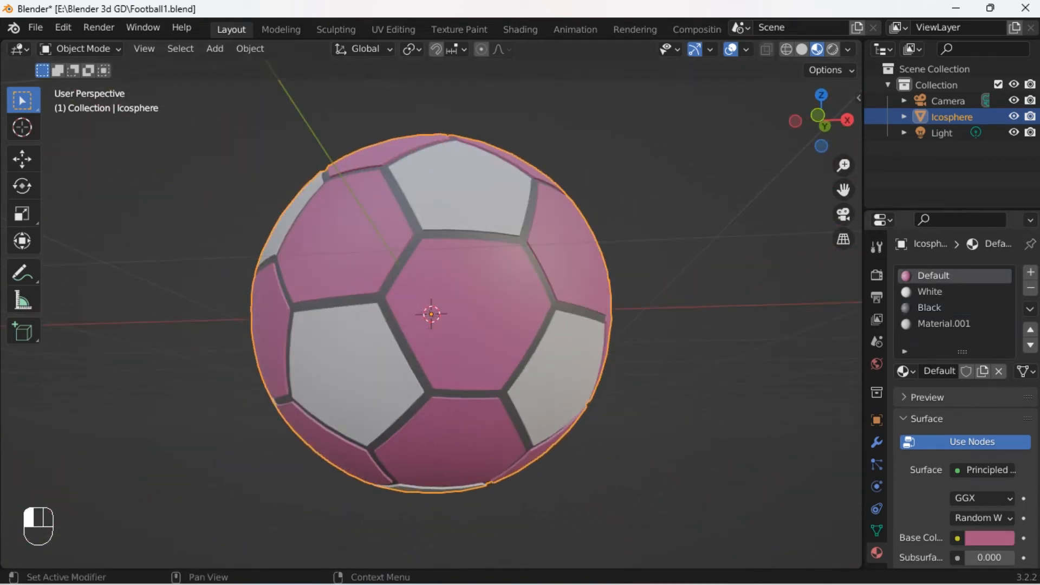
left_click(990, 538)
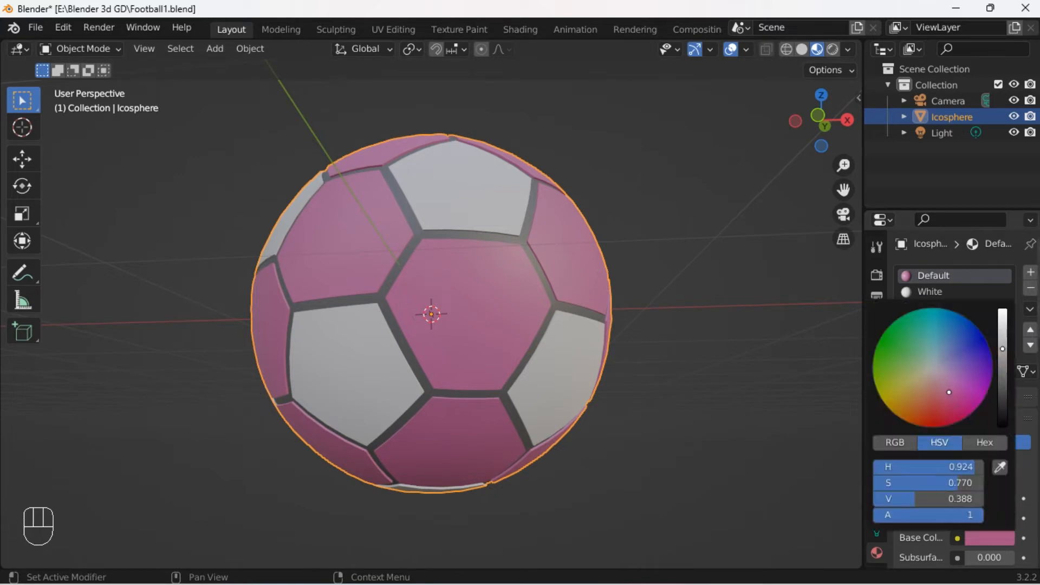
left_click_drag(1003, 349, 1003, 356)
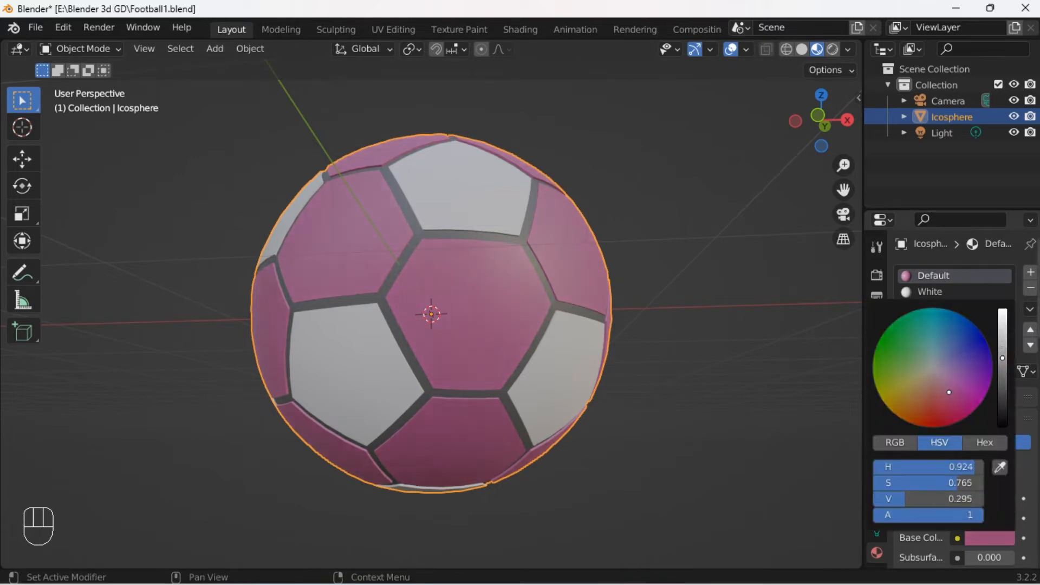
left_click(948, 350)
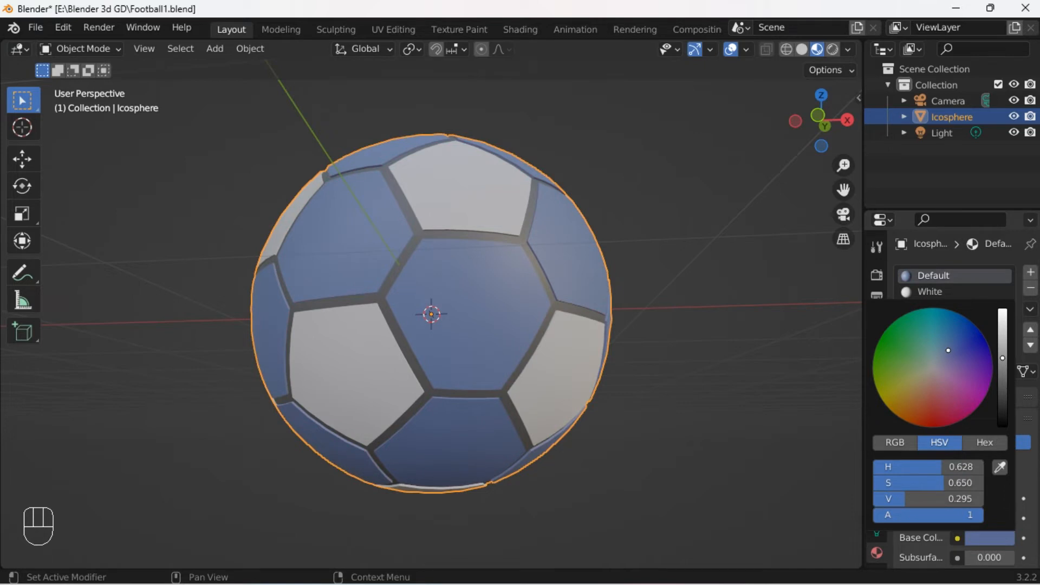
left_click(973, 348)
left_click(961, 353)
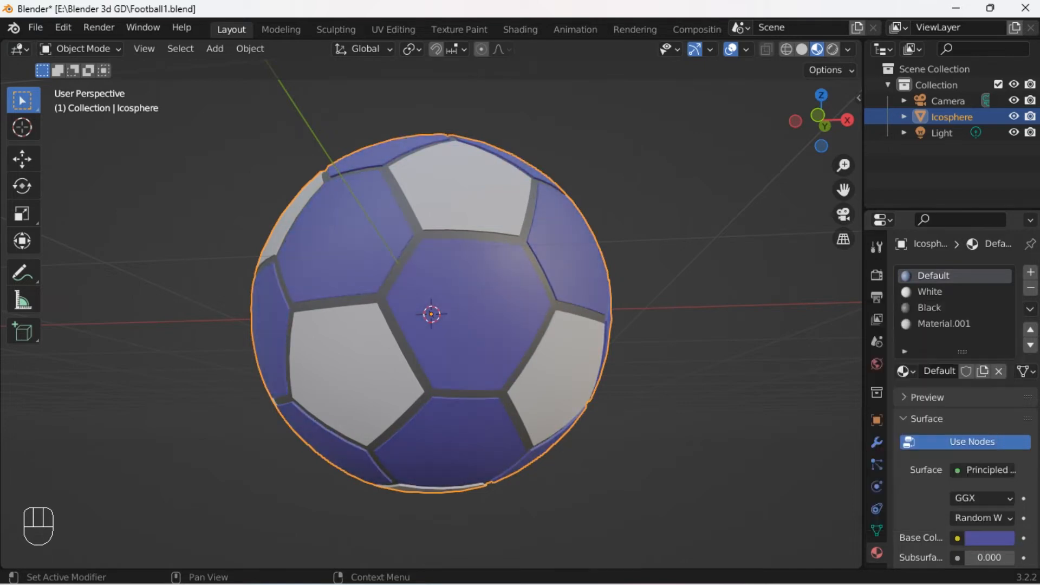
Deselect the football and add a Subdivision Surface modifier to it, set to Simple with 2 viewport levels
key("alt+a")
middle_click_drag(651, 379, 500, 332)
scroll(431, 315, "up", 4)
left_click(876, 442)
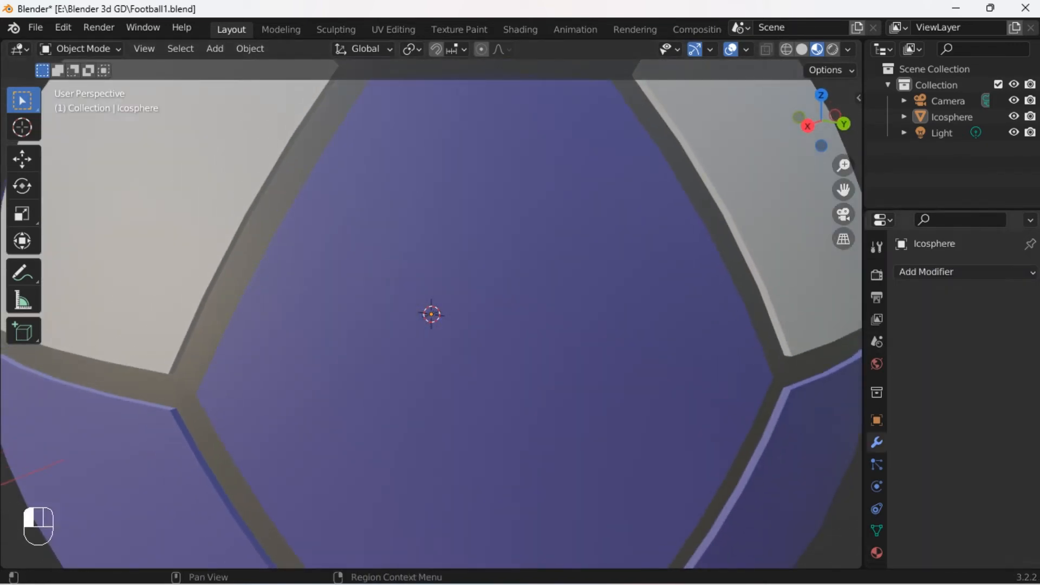
left_click(927, 272)
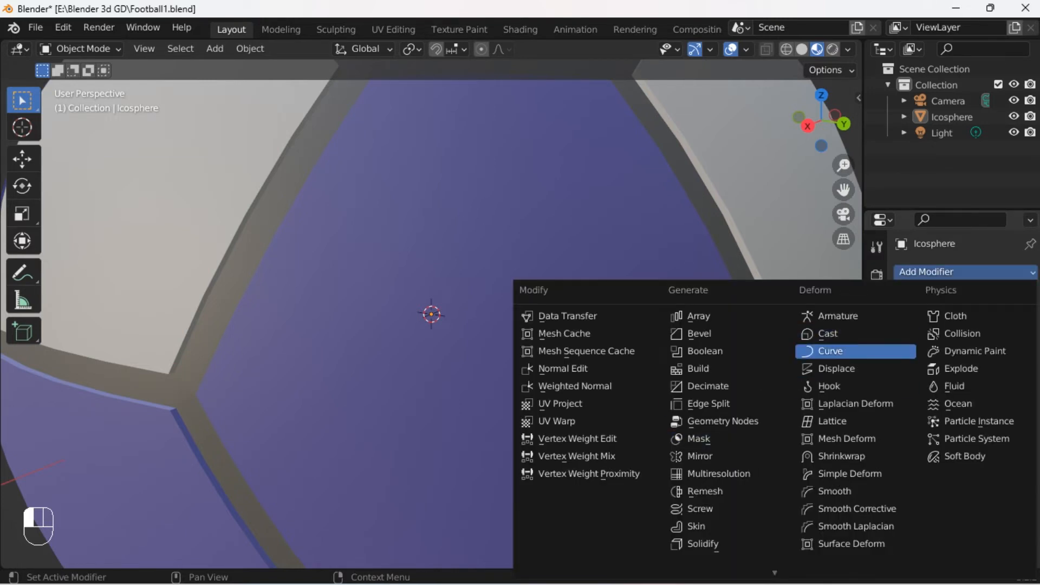
mouse_move(727, 562)
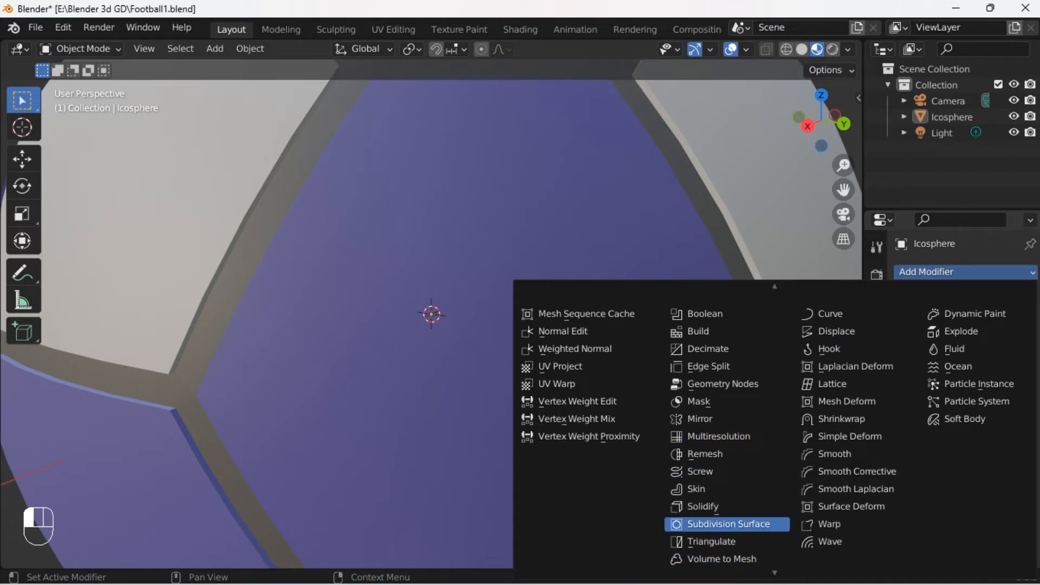
left_click(728, 524)
left_click(997, 322)
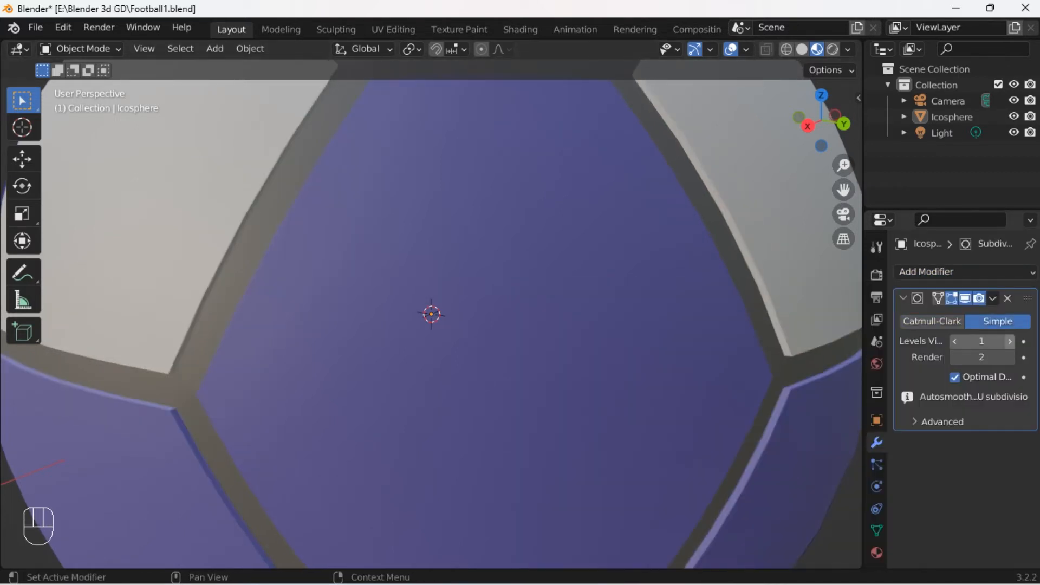
left_click(1009, 341)
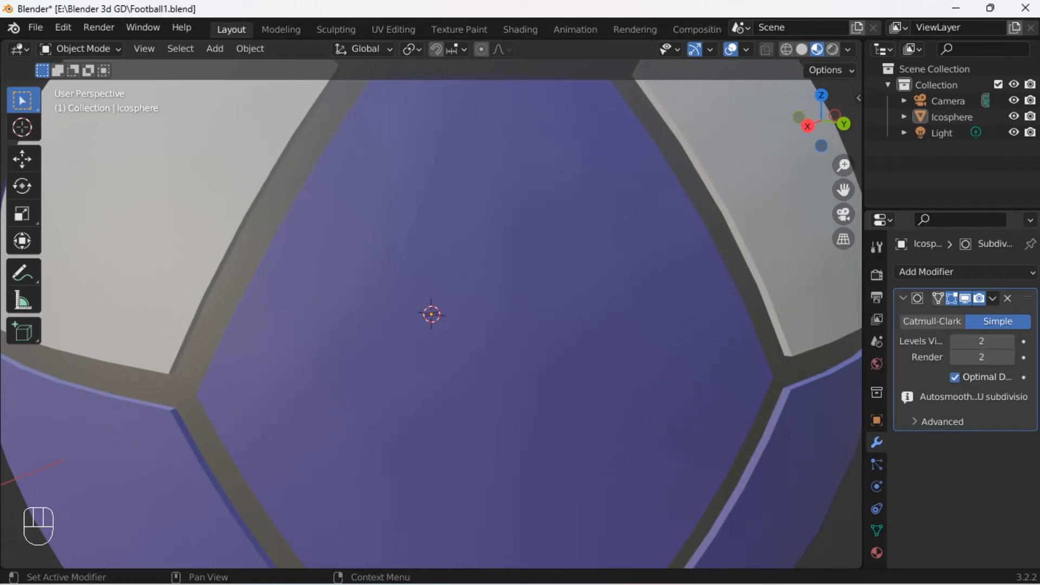
Add a Cast modifier with the Sphere shape after the subdivision and toggle its viewport display to compare
left_click(903, 298)
left_click(926, 271)
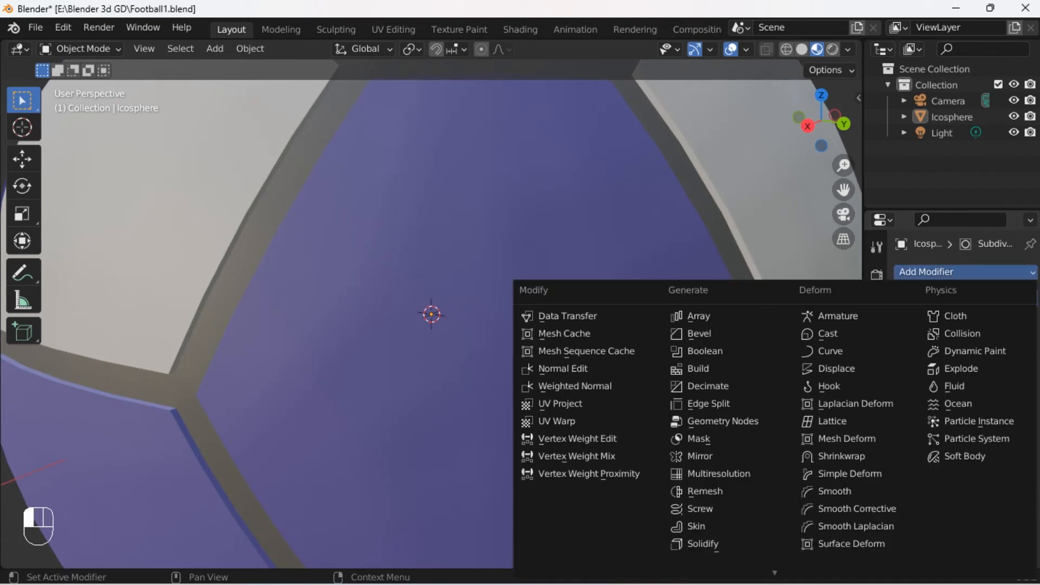
left_click(828, 333)
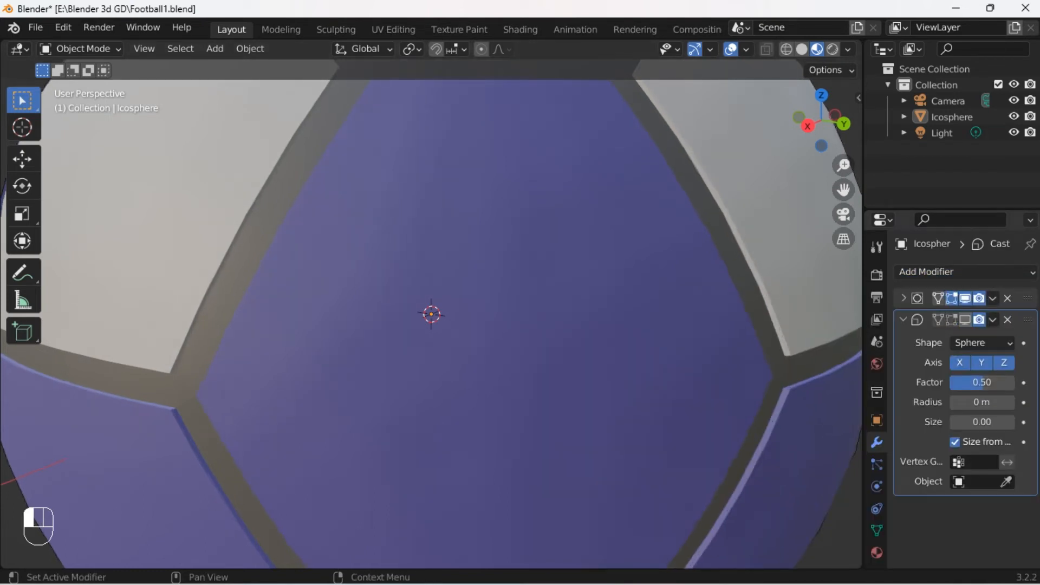
left_click(965, 320)
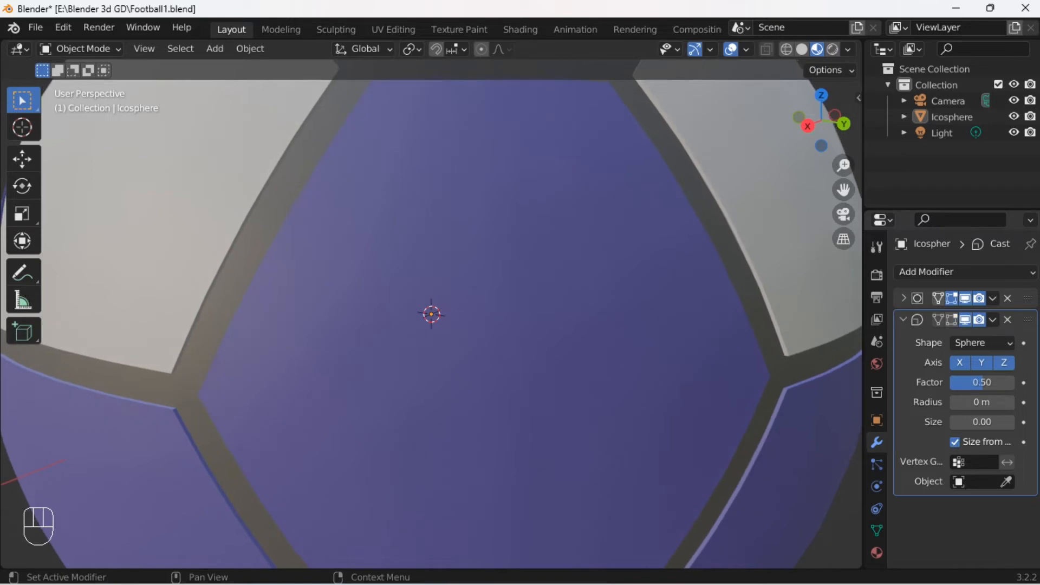
left_click(965, 319)
left_click(966, 320)
Set the Cast modifier's factor to 0.6
mouse_move(982, 382)
left_mouse_down()
mouse_move(1039, 382)
mouse_move(980, 382)
mouse_move(995, 382)
left_mouse_up()
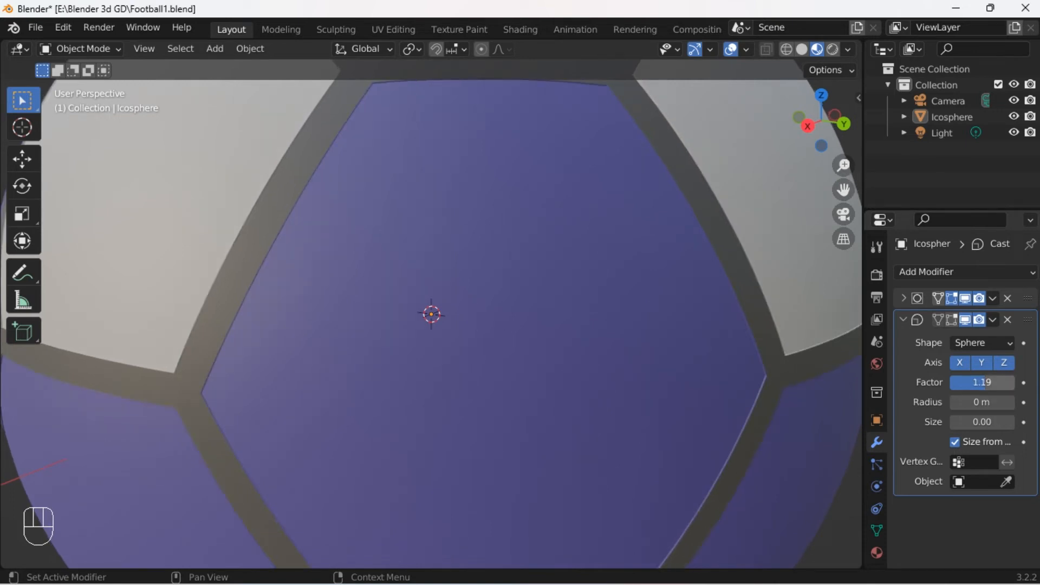
left_click(982, 382)
key("BackSpace")
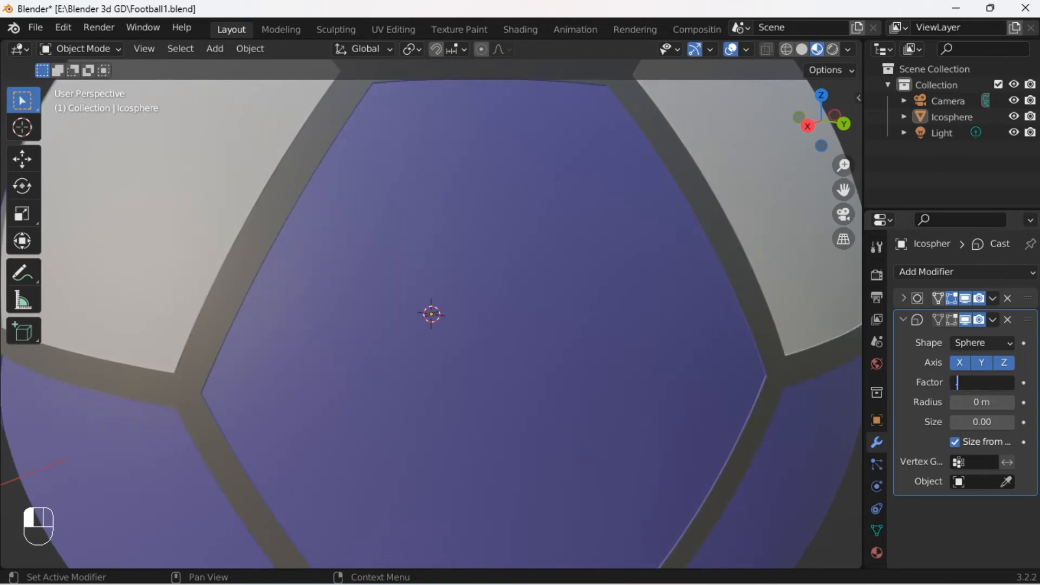
type(".6")
key("Return")
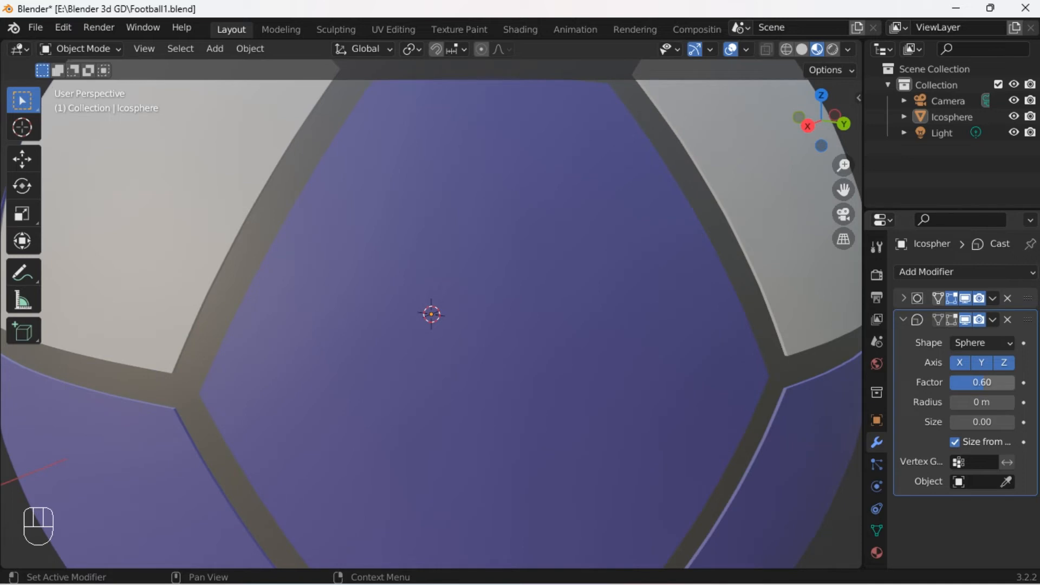
Set the Cast modifier's factor to 0.4, check the football's roundness, and collapse the modifier's settings
left_click(982, 382)
type(".4")
key("Return")
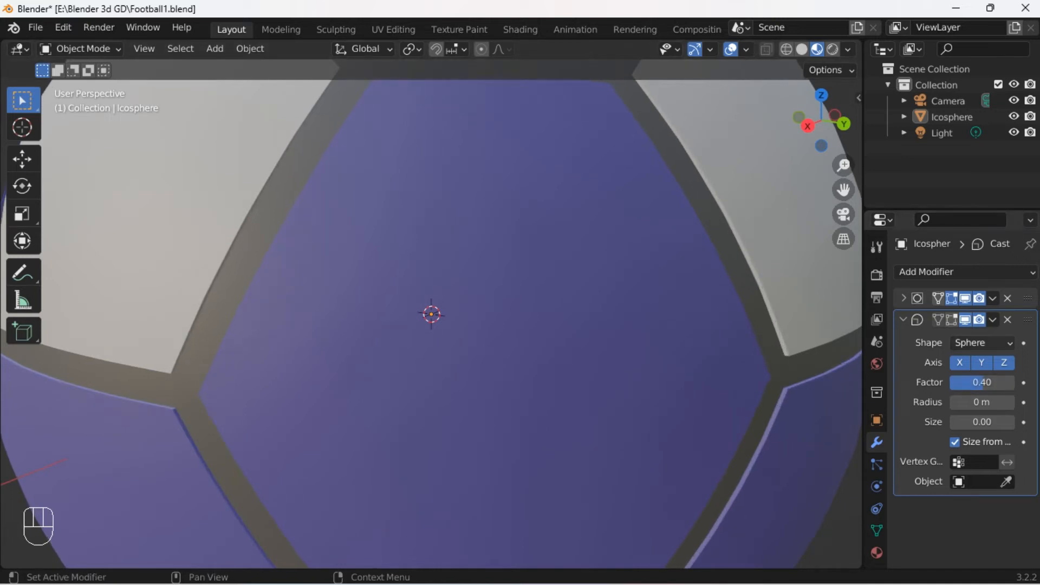
scroll(432, 314, "down", 3)
middle_click_drag(431, 314, 429, 203)
scroll(432, 315, "up", 3)
middle_click_drag(431, 314, 460, 347)
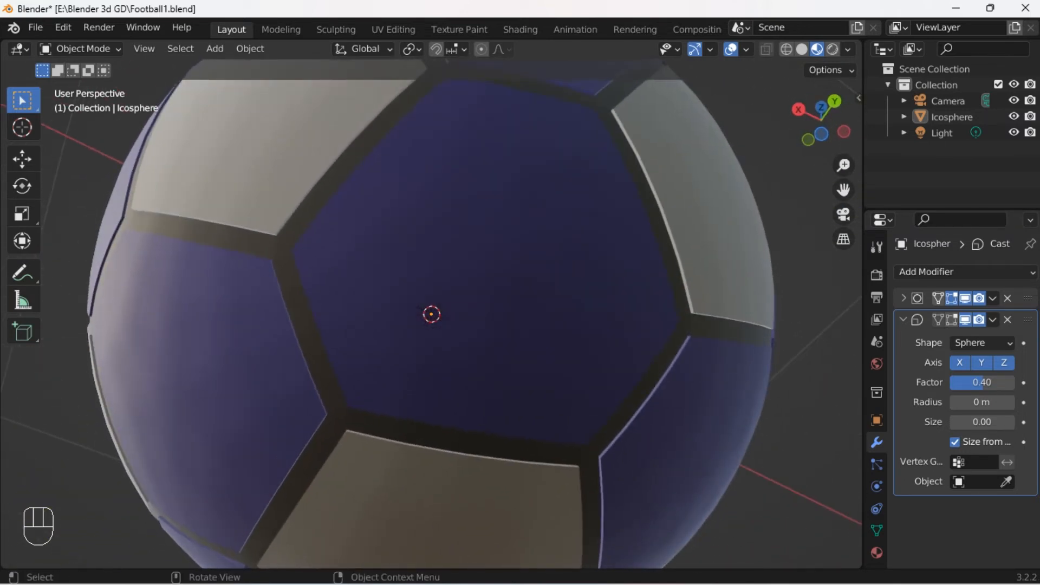
left_click(903, 319)
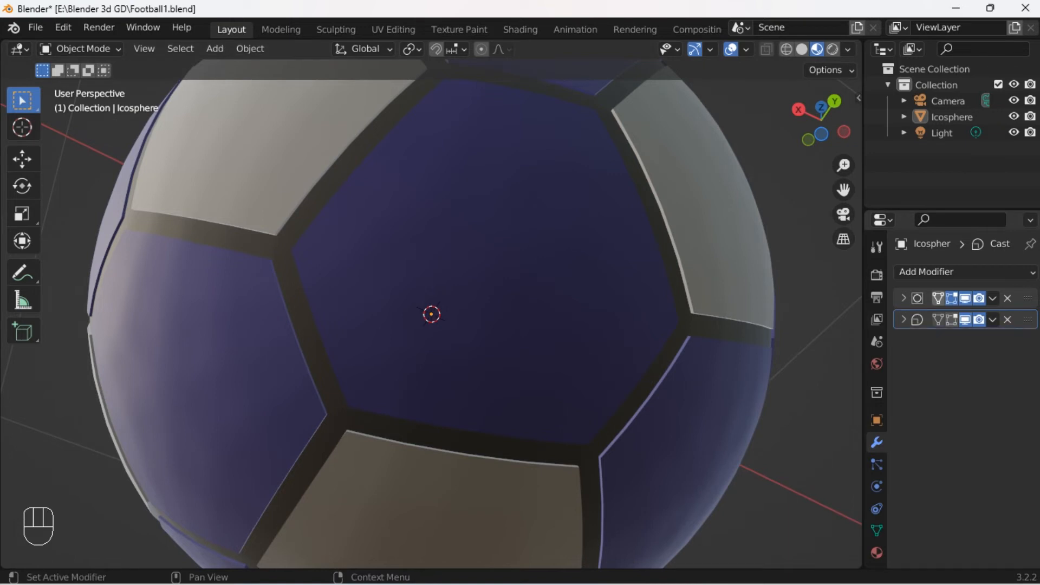
Toggle the first Subdivision modifier's viewport display to compare, and remove that modifier from the football
left_click(965, 298)
left_click(965, 298)
left_click(965, 298)
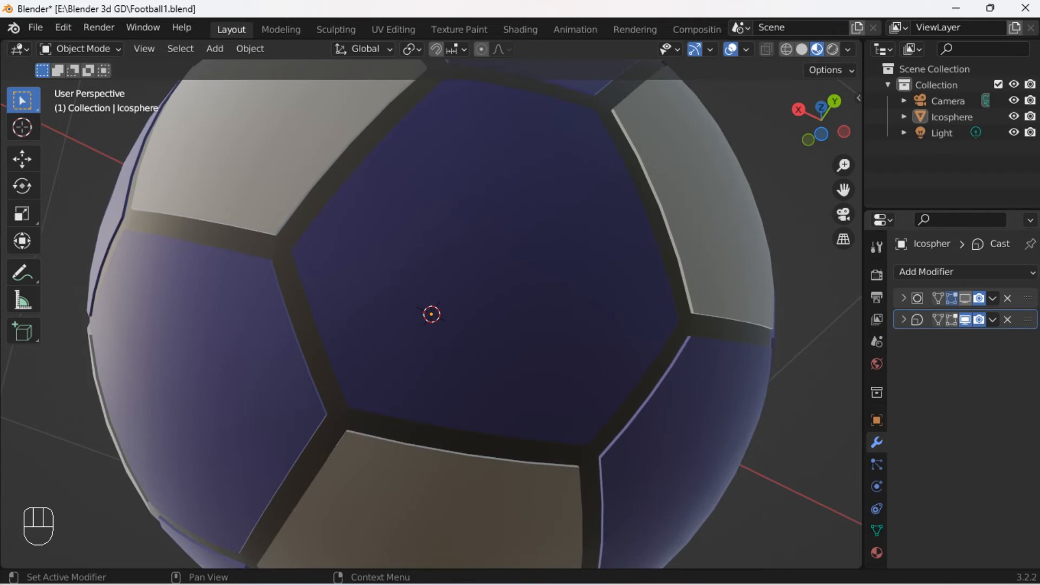
left_click(965, 298)
left_click(965, 298)
left_click(1007, 298)
Compare the football's shape with the Cast modifier hidden and shown in the viewport
middle_click_drag(520, 270, 472, 400)
scroll(472, 400, "up", 1)
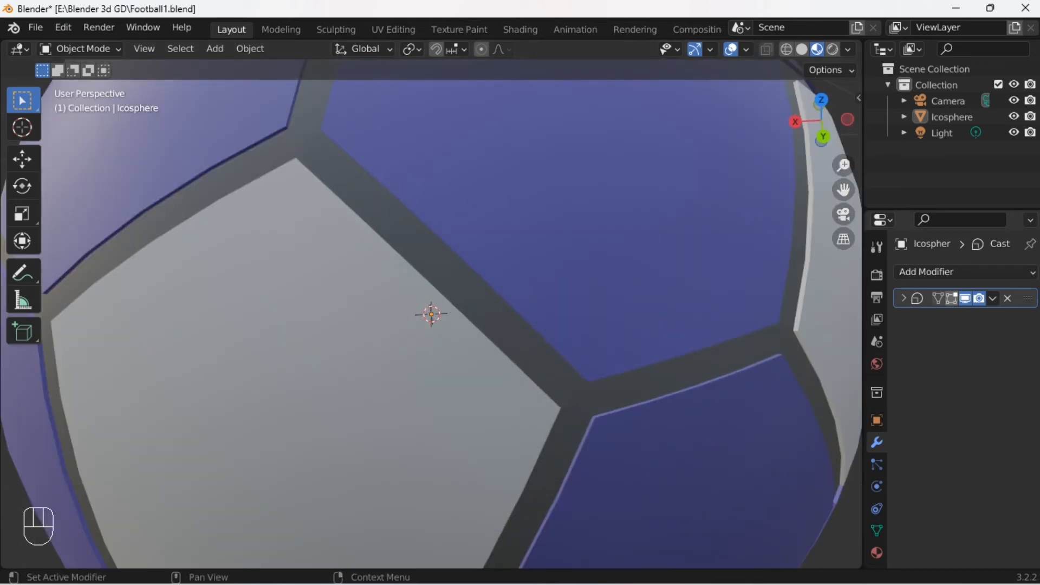
left_click(965, 298)
left_click(966, 298)
left_click(965, 298)
left_click(965, 298)
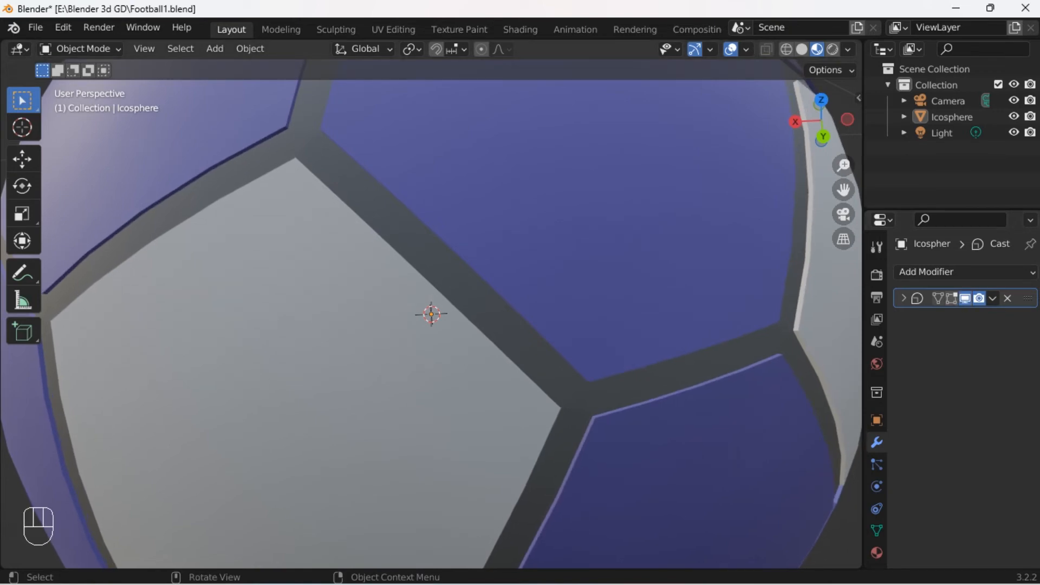
Add a Catmull-Clark Subdivision Surface modifier after the Cast modifier and set its viewport levels to 2
scroll(431, 314, "down", 2)
middle_click_drag(431, 314, 364, 315)
left_click(954, 271)
scroll(705, 542, "down", 4)
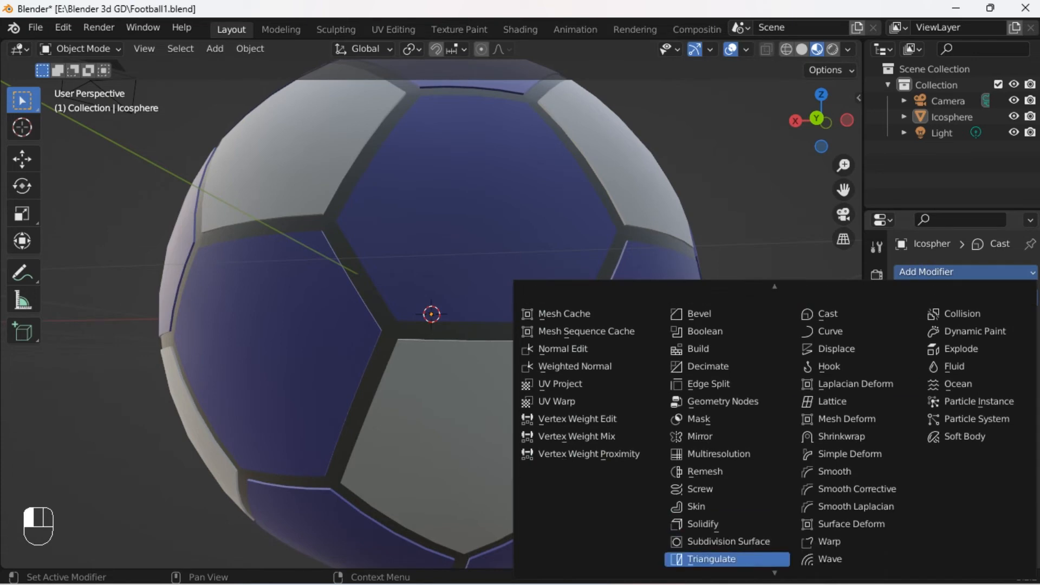
left_click(721, 425)
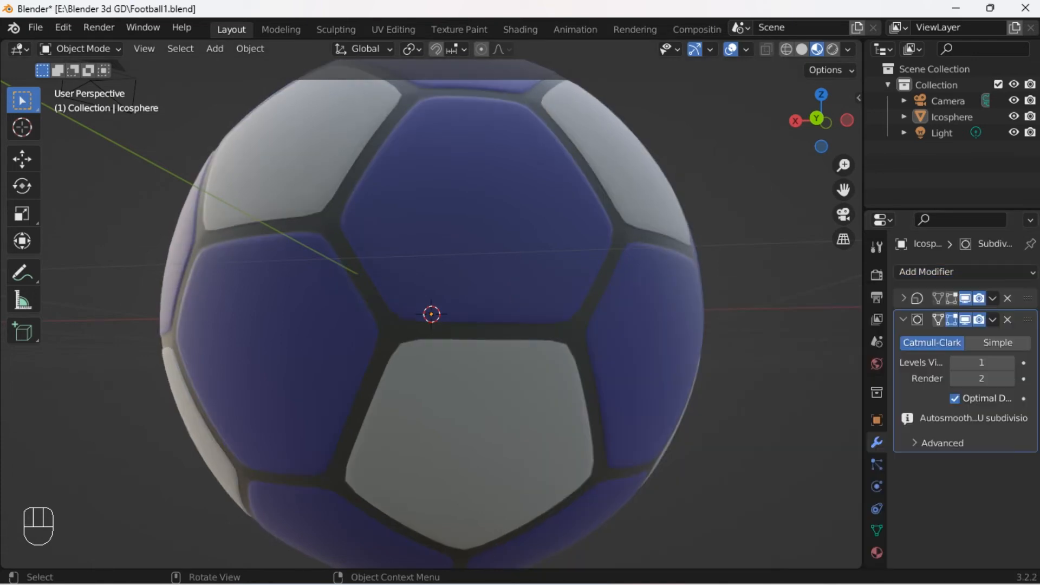
middle_click_drag(434, 315, 480, 301)
scroll(433, 314, "down", 4)
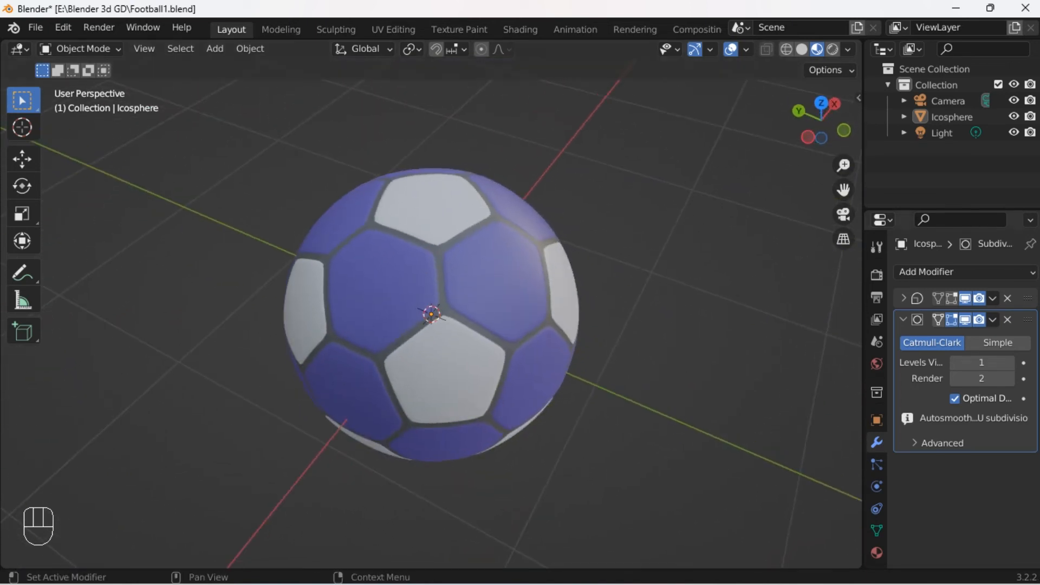
left_click(1010, 363)
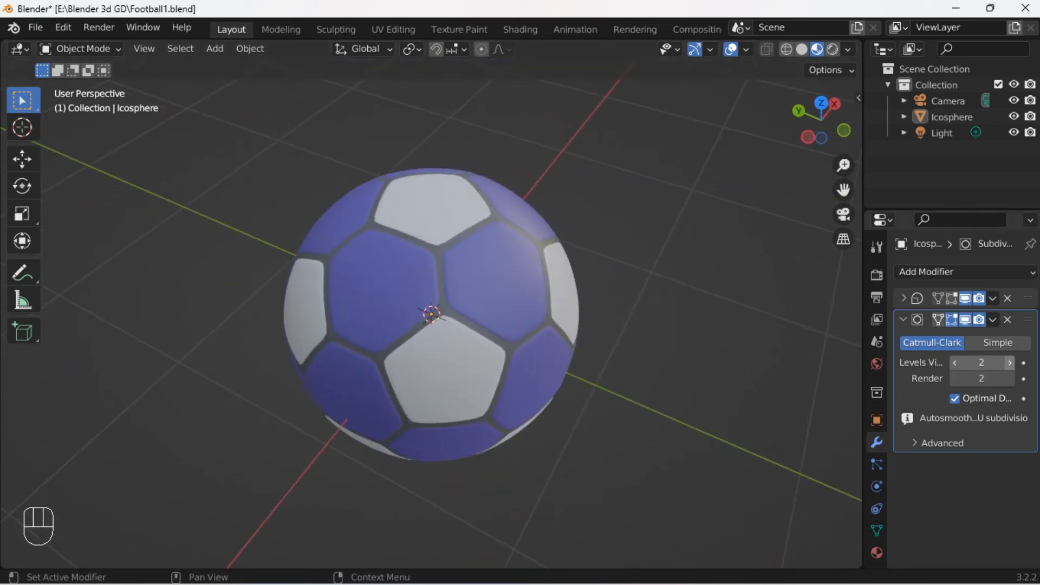
scroll(434, 314, "up", 3)
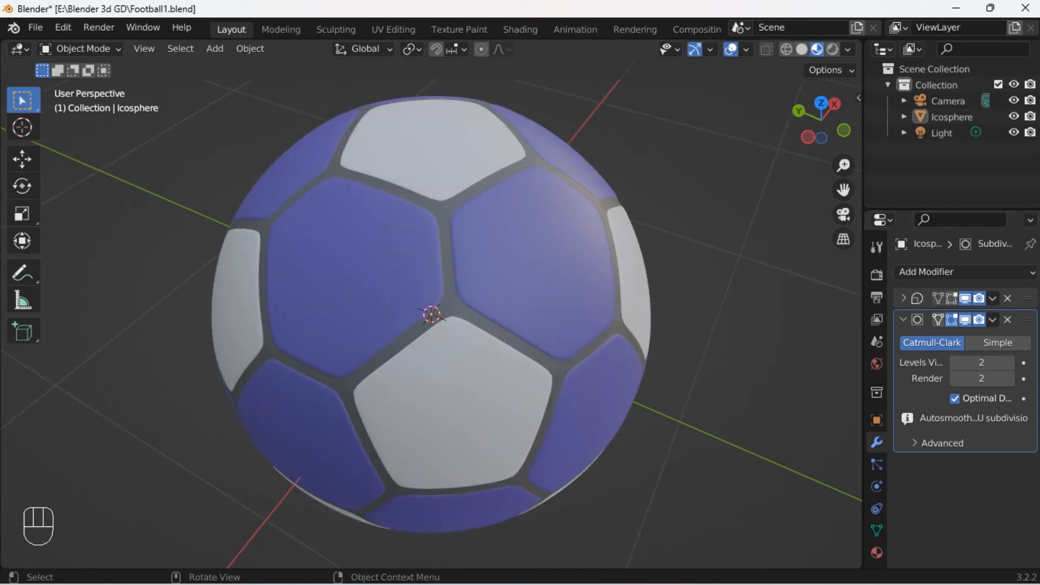
middle_click_drag(433, 315, 477, 306)
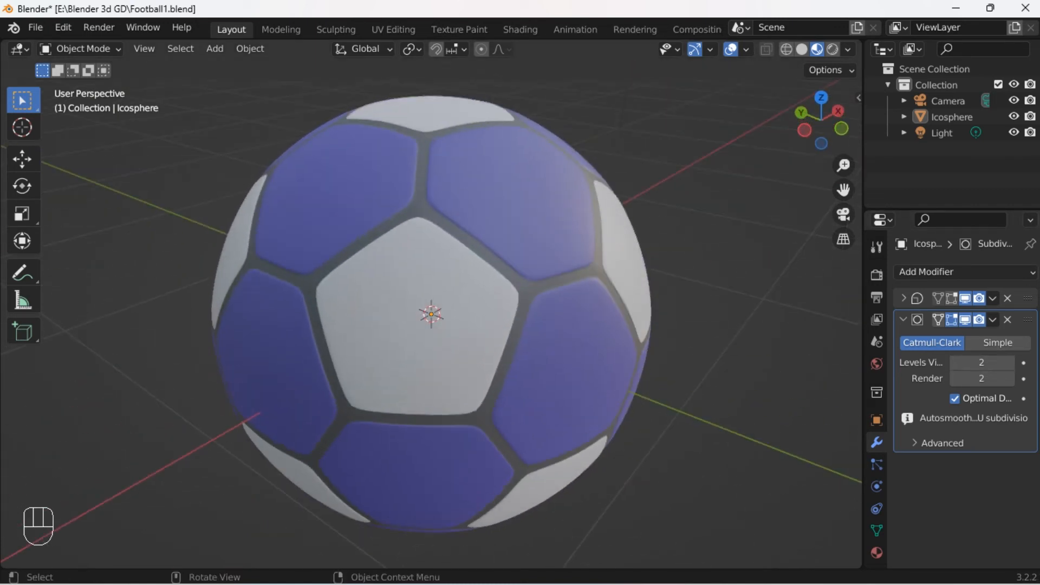
Compare the football with the new subdivision hidden and shown, leave it displayed, and save the file
left_click(965, 320)
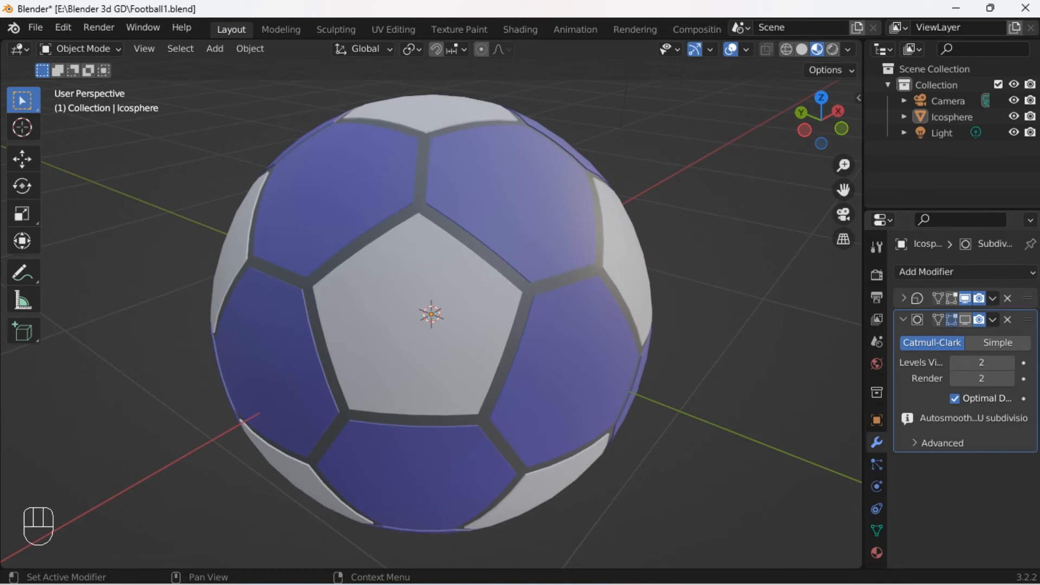
left_click(964, 320)
middle_click_drag(542, 379, 602, 294)
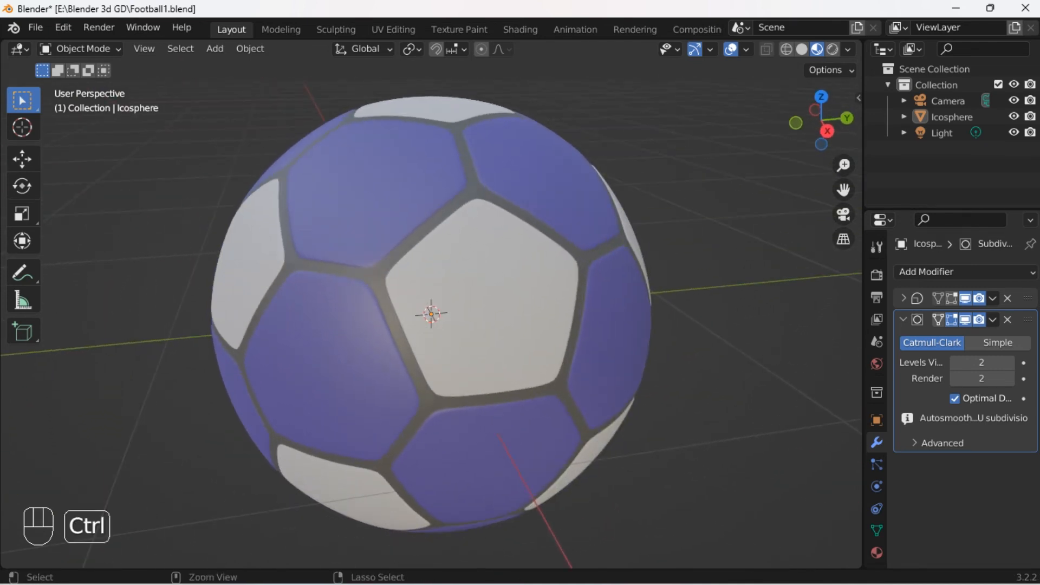
key("ctrl+s")
Switch the viewport to rendered shading and inspect the football from the front and from an angle
left_click(832, 49)
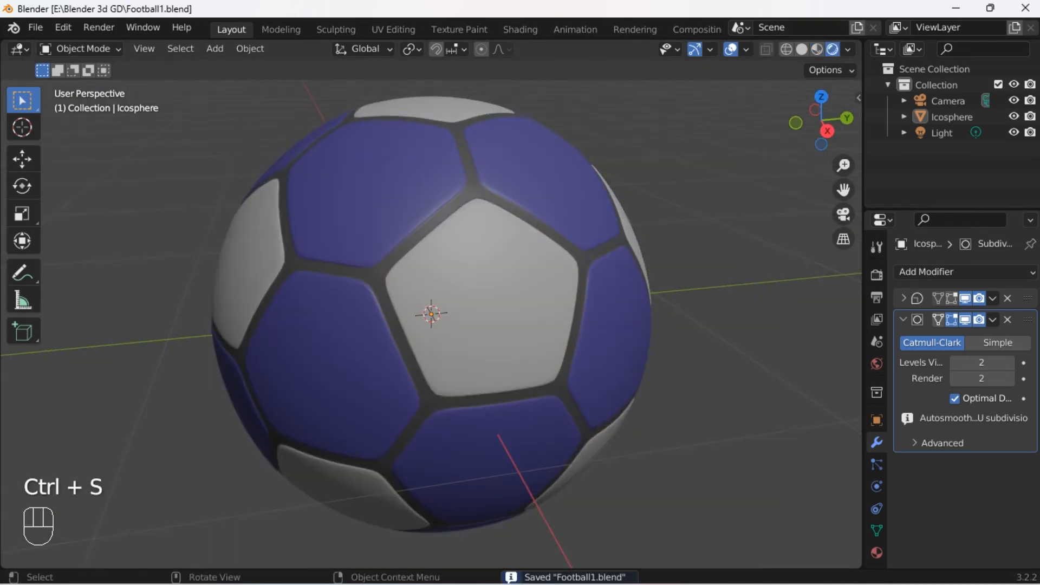
scroll(431, 314, "down", 2)
key("KP_1")
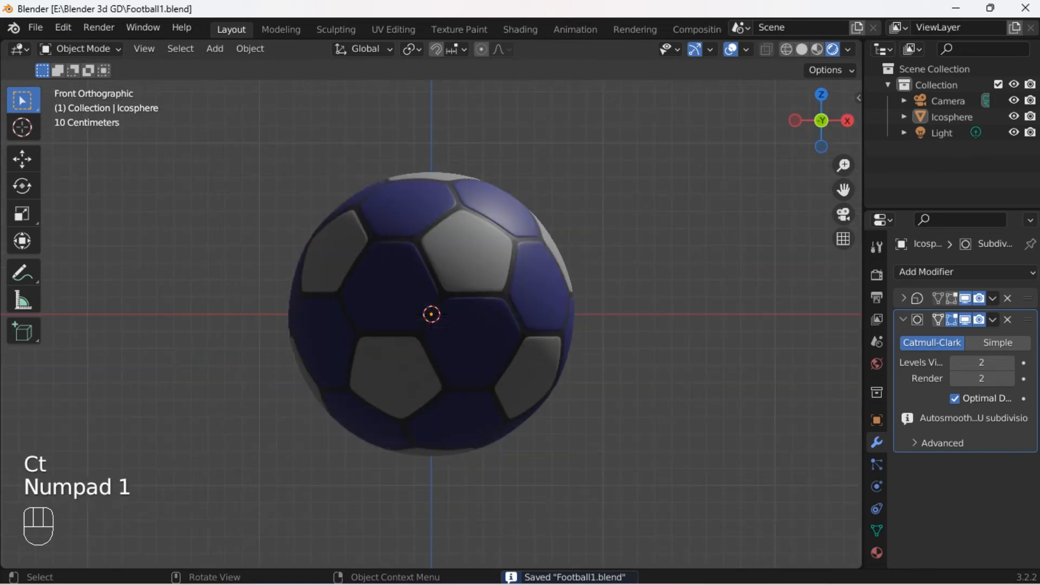
middle_click_drag(432, 315, 342, 353)
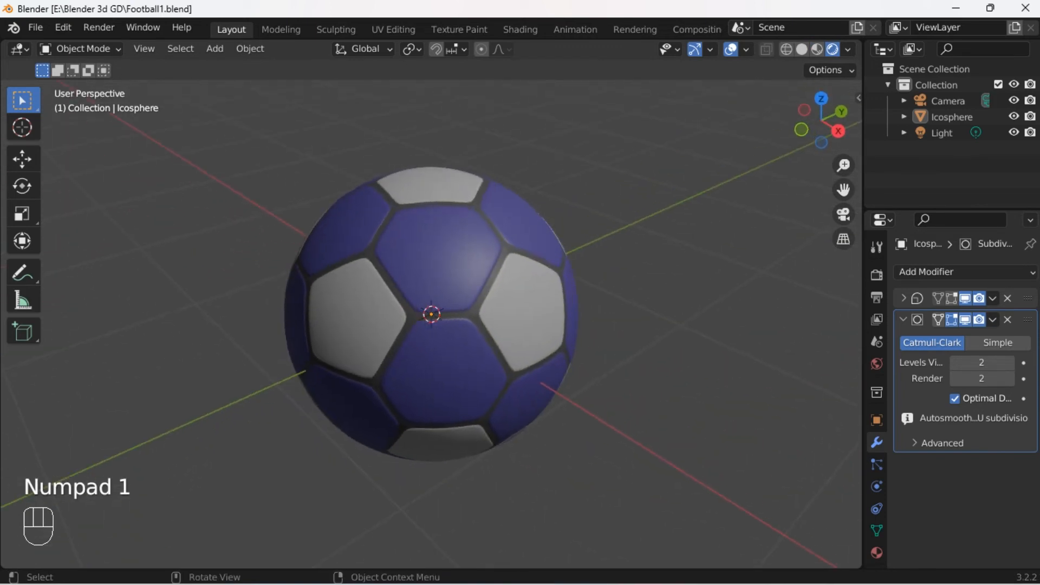
Disable Scene World in the viewport lighting and choose the warm-toned interior HDRI for the preview
left_click(848, 50)
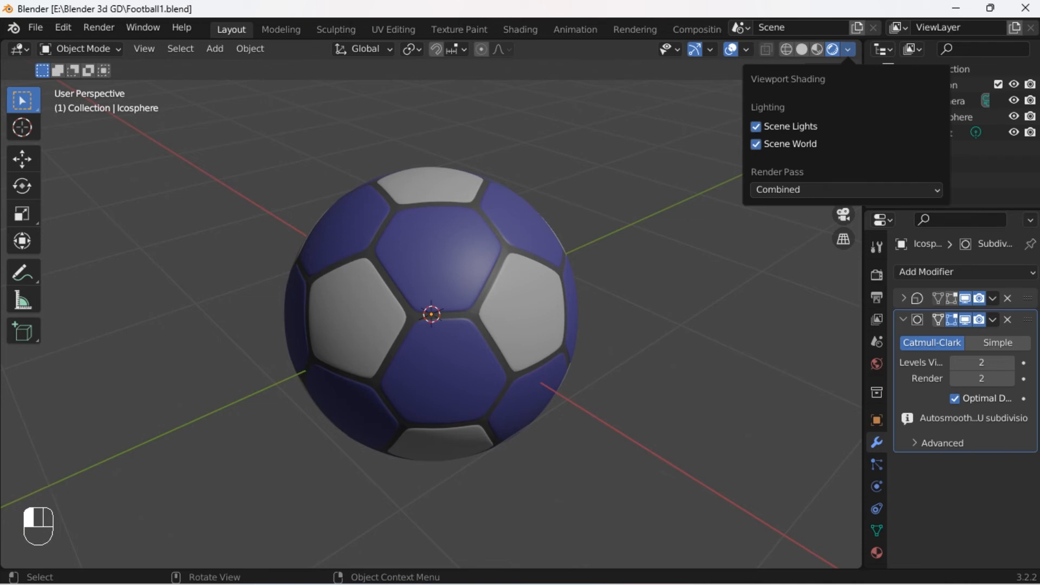
left_click(756, 144)
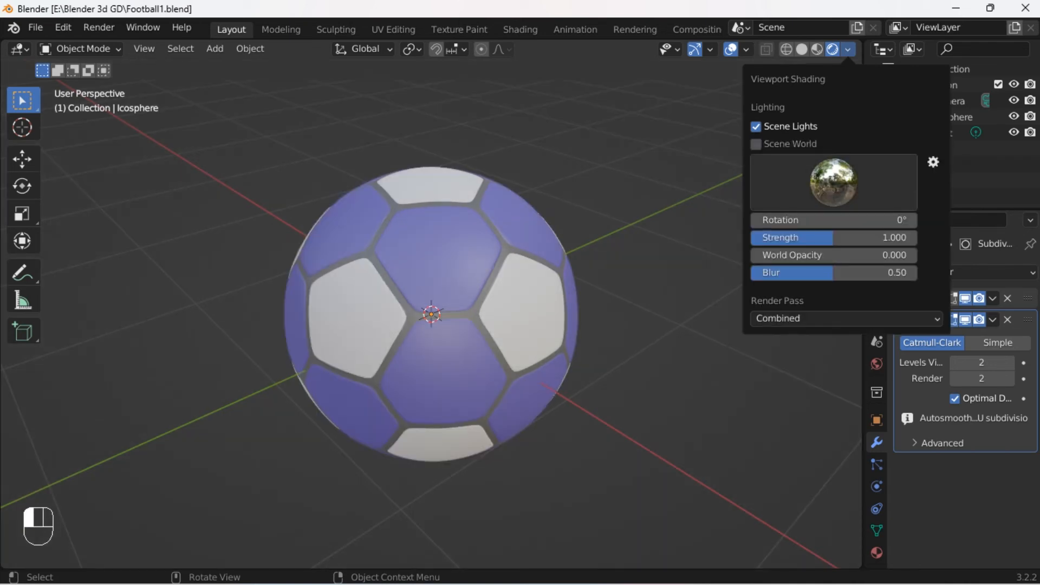
left_click(833, 182)
left_click(697, 238)
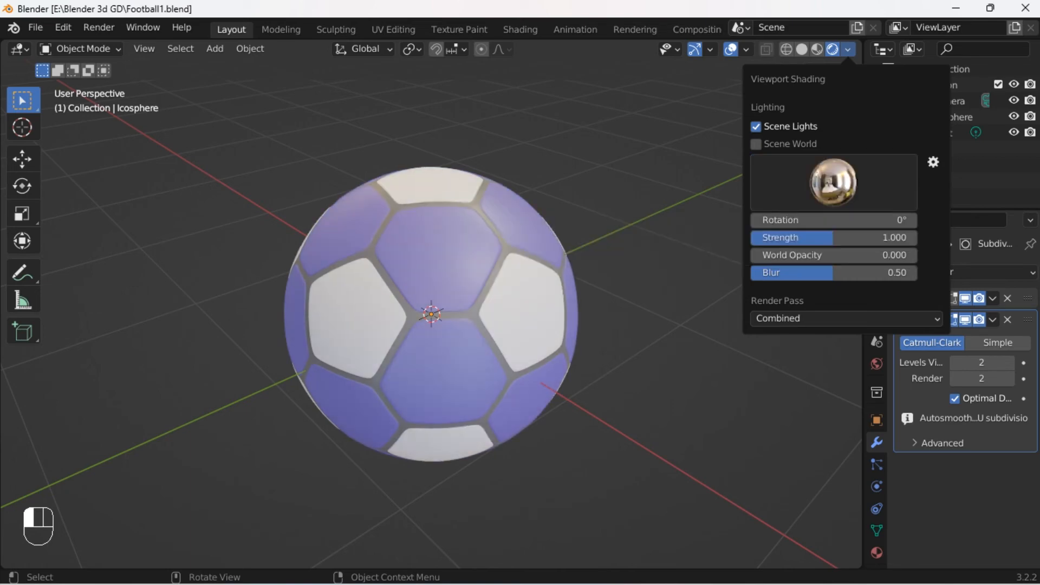
mouse_move(542, 379)
middle_mouse_down()
mouse_move(531, 271)
mouse_move(471, 244)
mouse_move(480, 325)
middle_mouse_up()
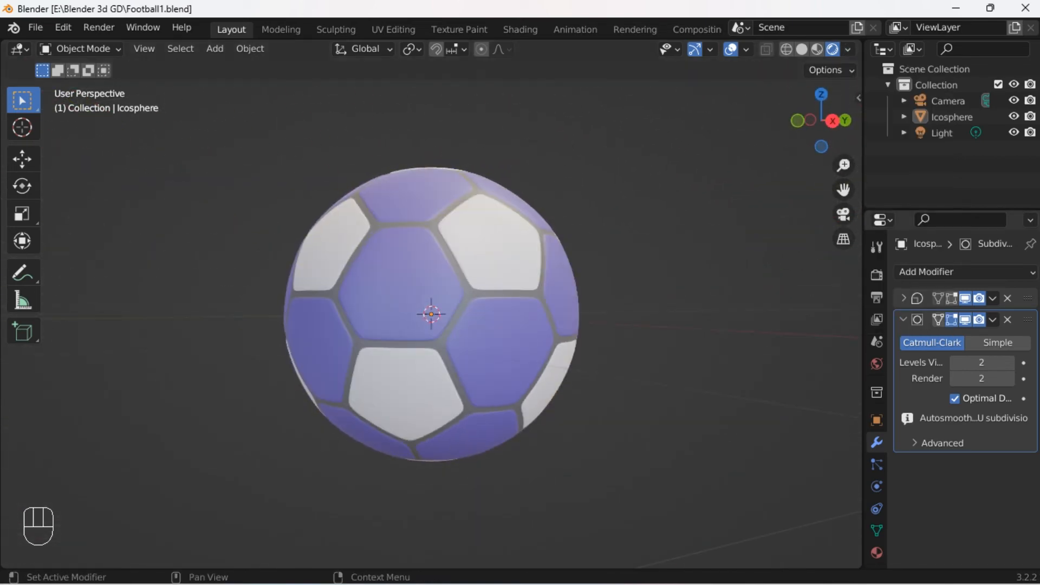
Assign an Environment Texture to the background color in the World surface settings
left_click(877, 341)
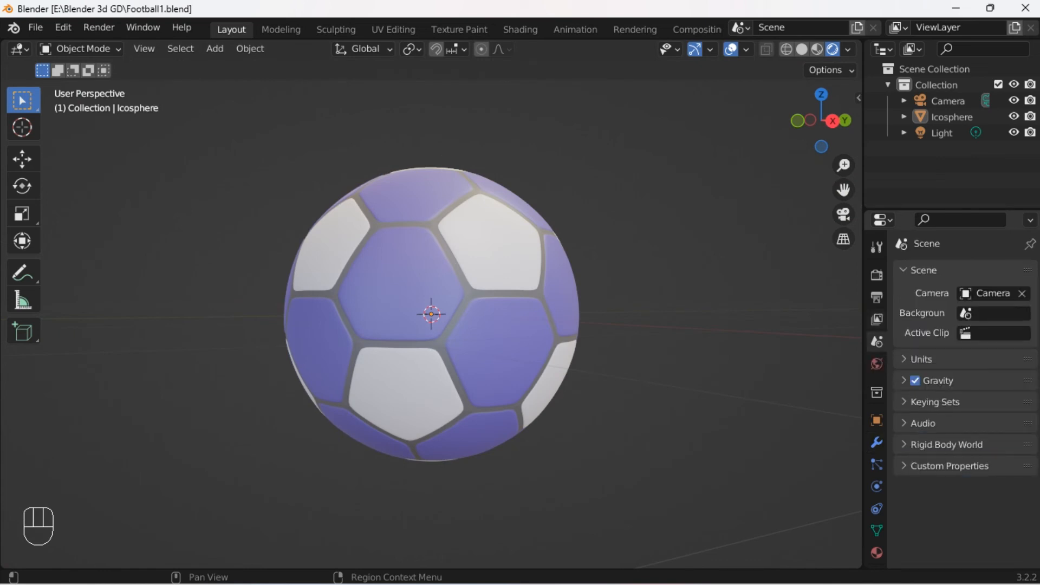
left_click(877, 320)
left_click(877, 297)
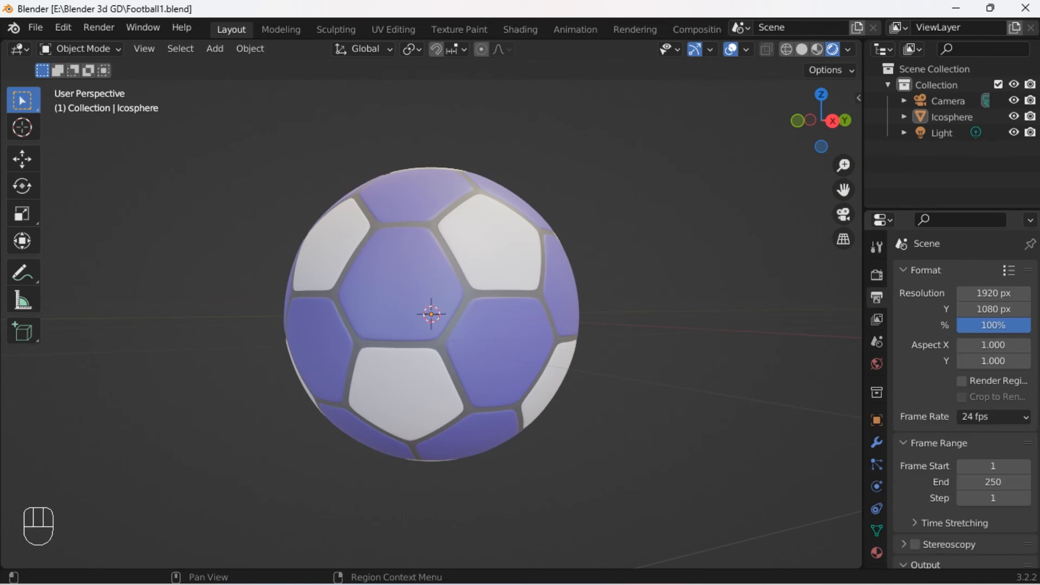
left_click(877, 275)
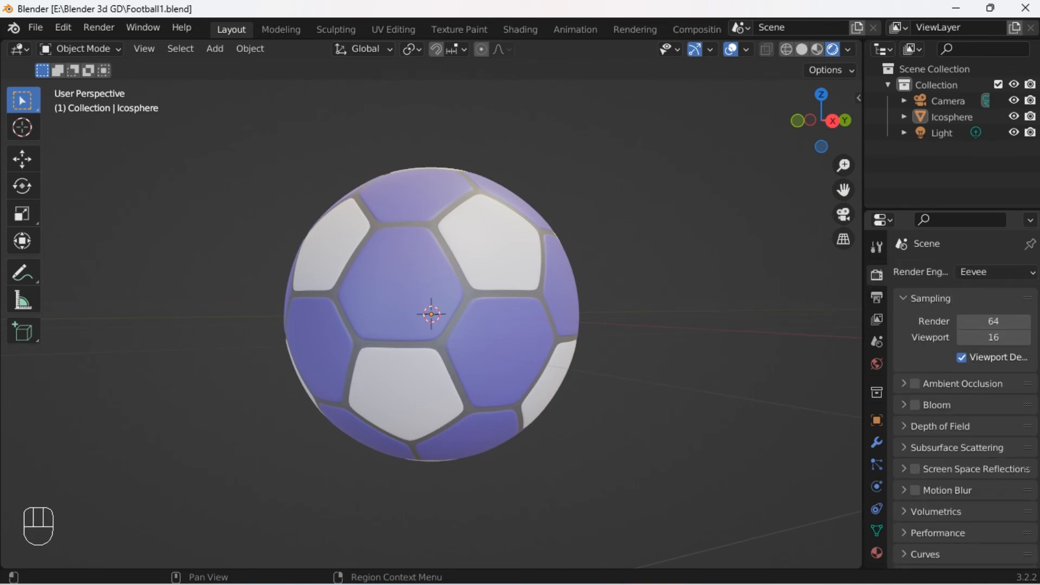
left_click(877, 392)
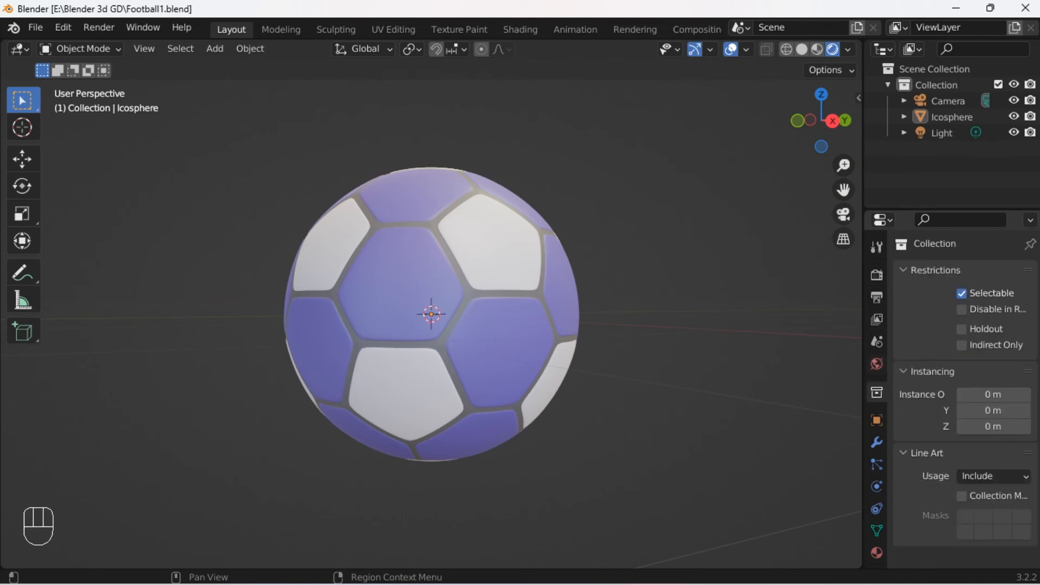
left_click(876, 364)
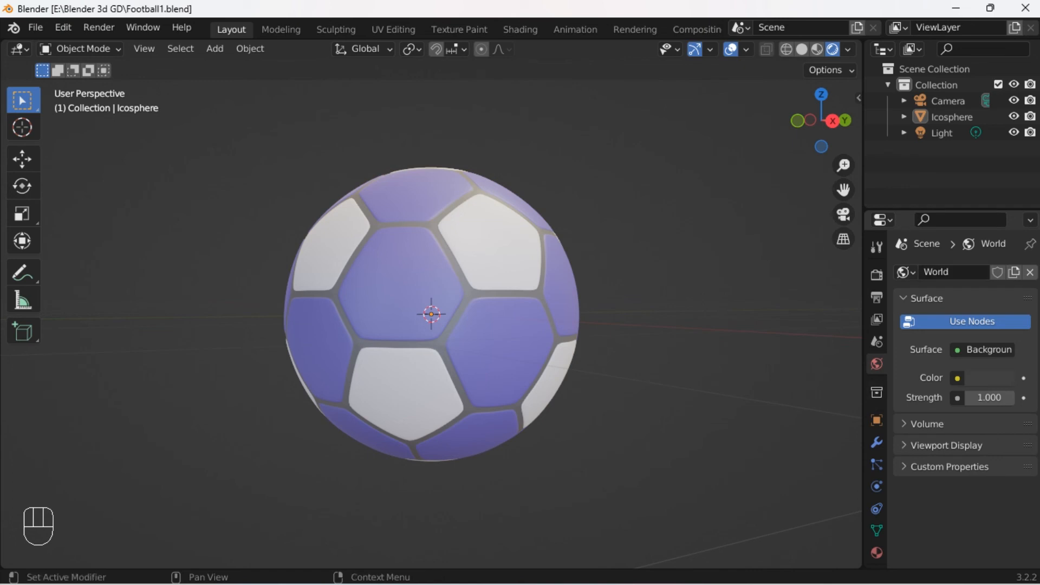
left_click(989, 378)
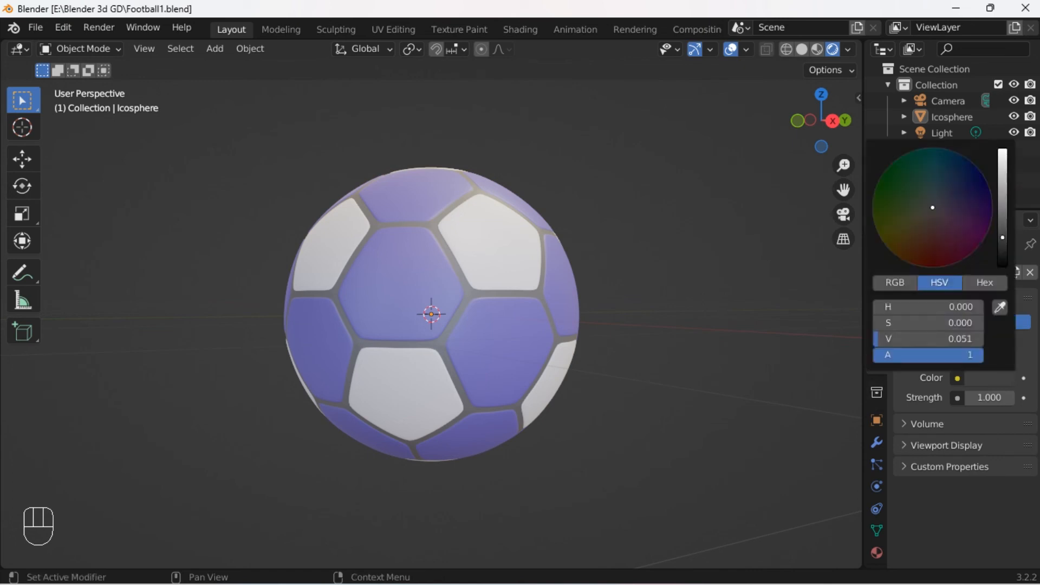
left_click(958, 378)
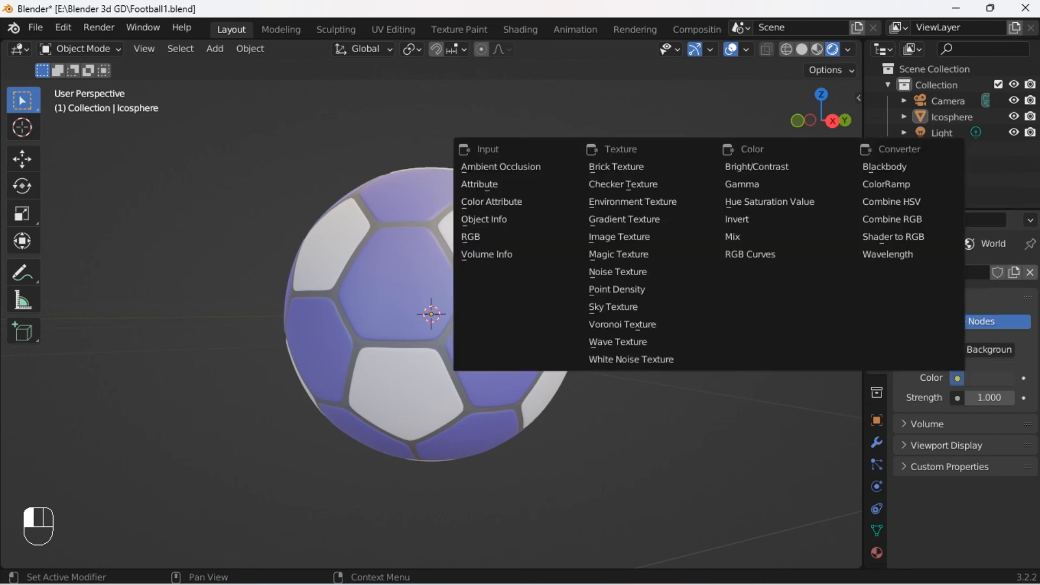
left_click(633, 202)
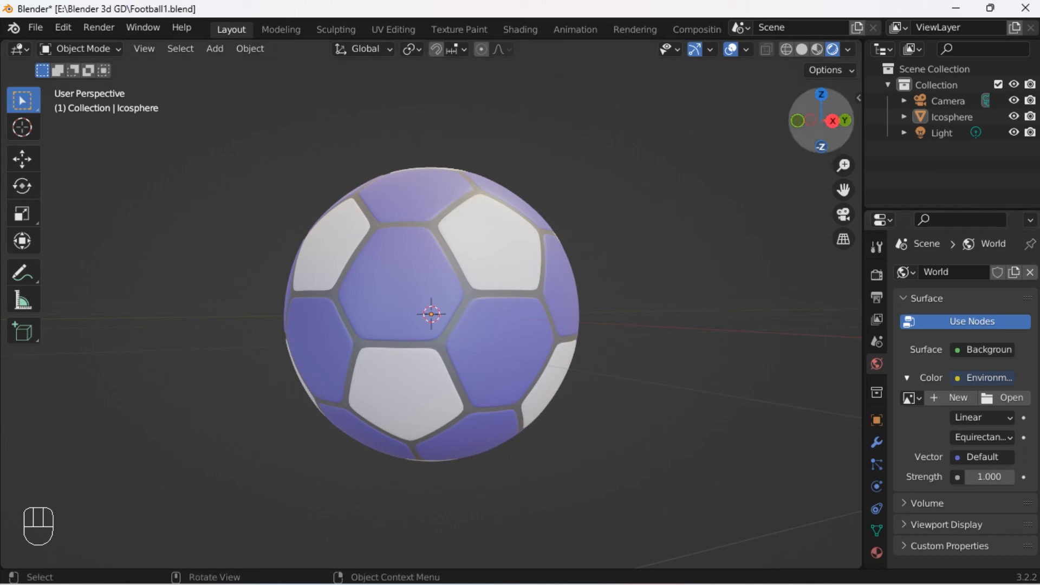
Load aft_lounge_4k.exr from the HDRI folder as the world's environment image
left_click(848, 49)
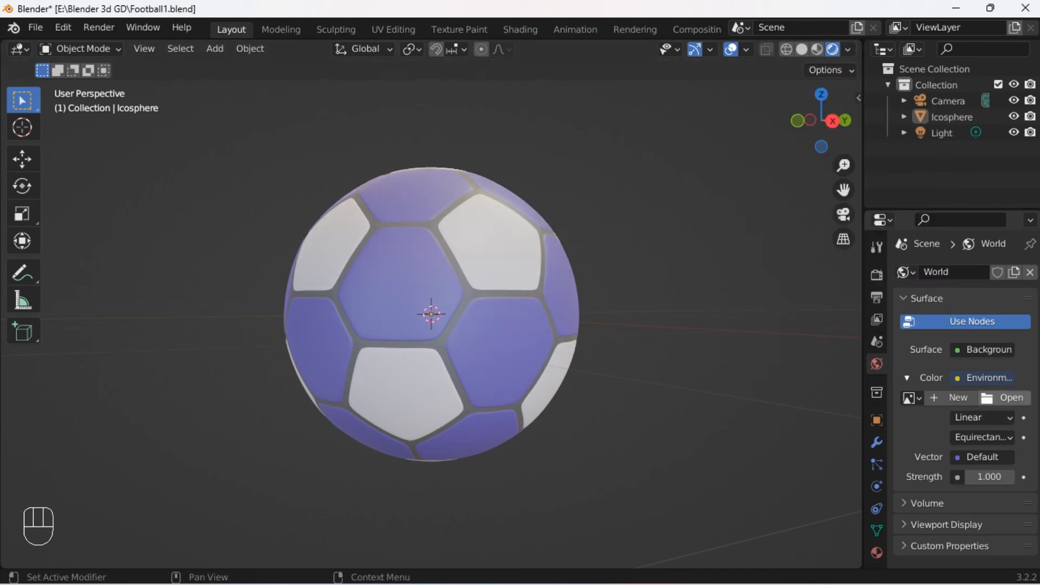
left_click(1006, 398)
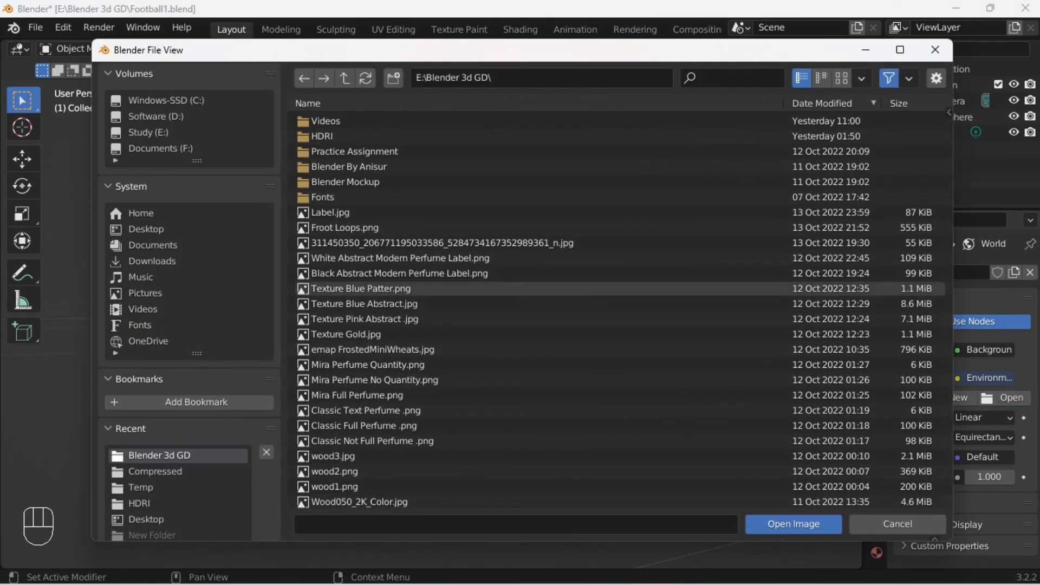
double_click(325, 136)
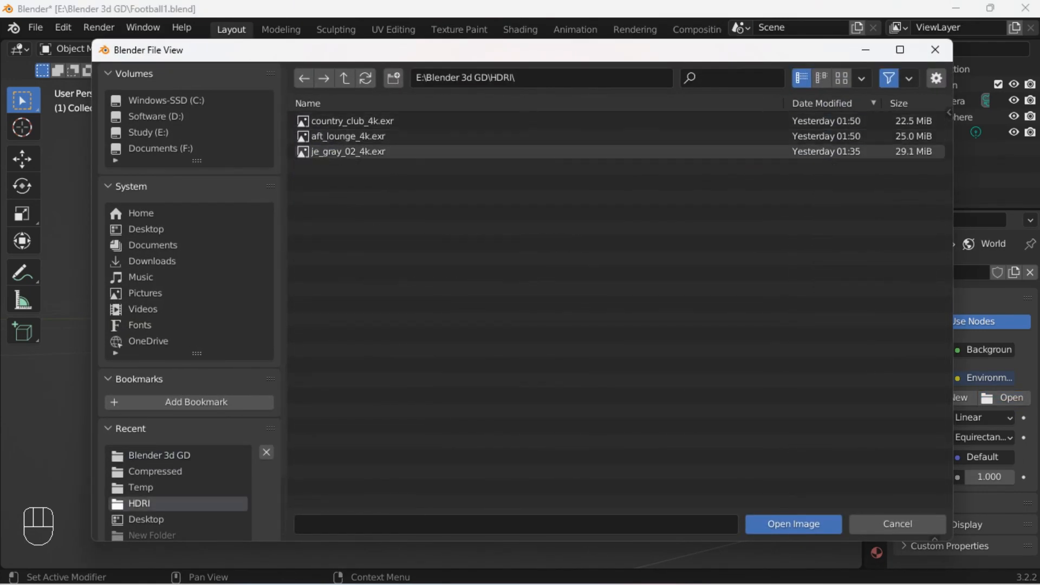
double_click(379, 138)
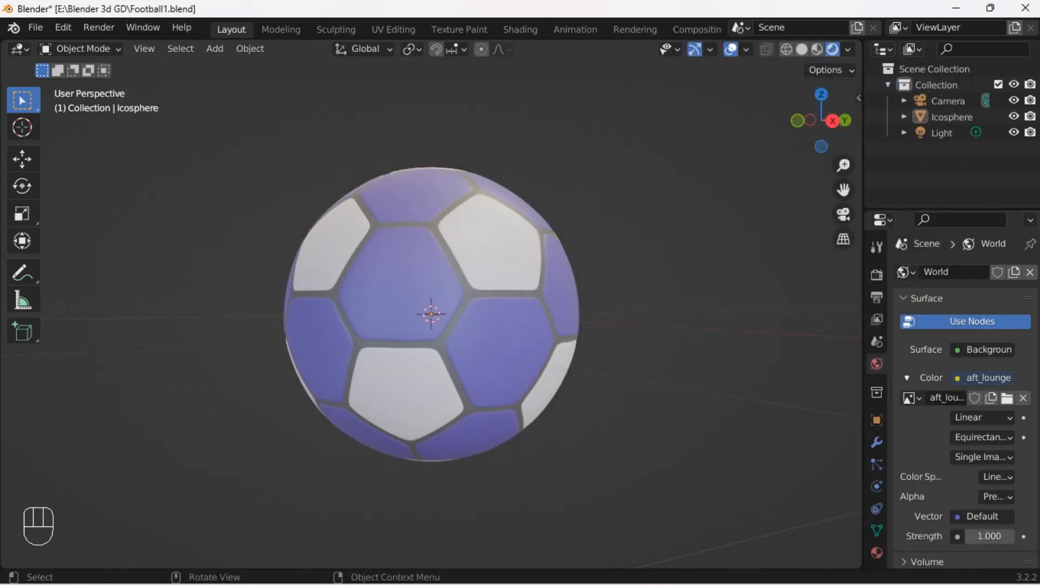
scroll(431, 314, "down", 2)
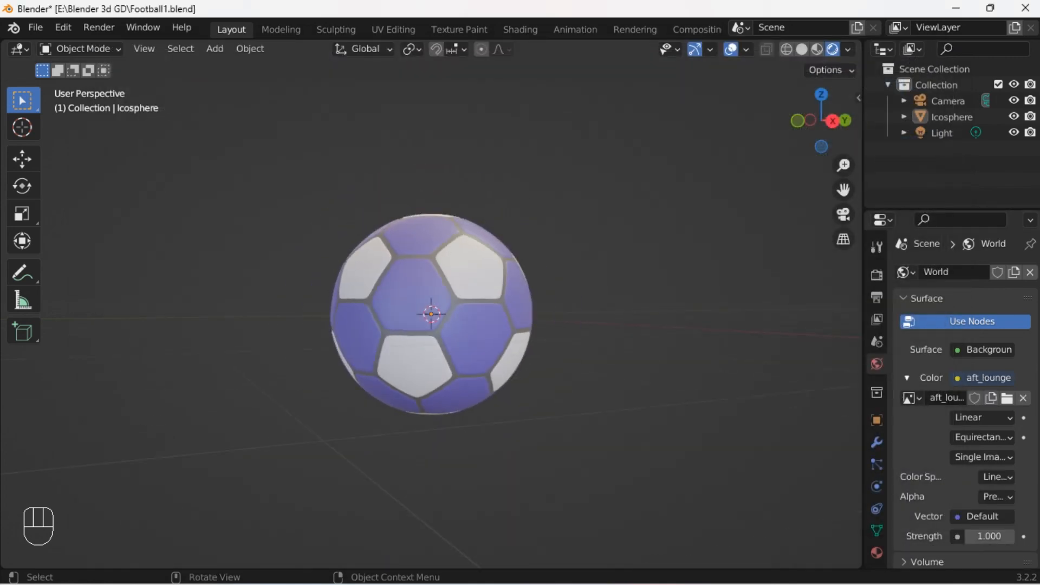
scroll(431, 315, "up", 1)
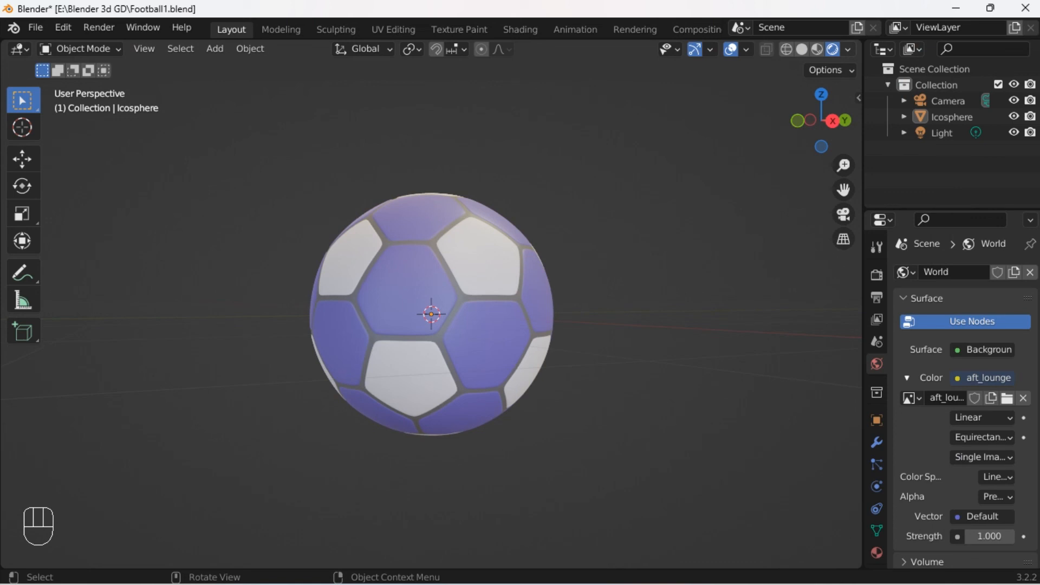
Preview the football against the aft_lounge environment by enabling Scene World in the viewport lighting, and disable it again after inspecting
scroll(966, 398, "down", 2)
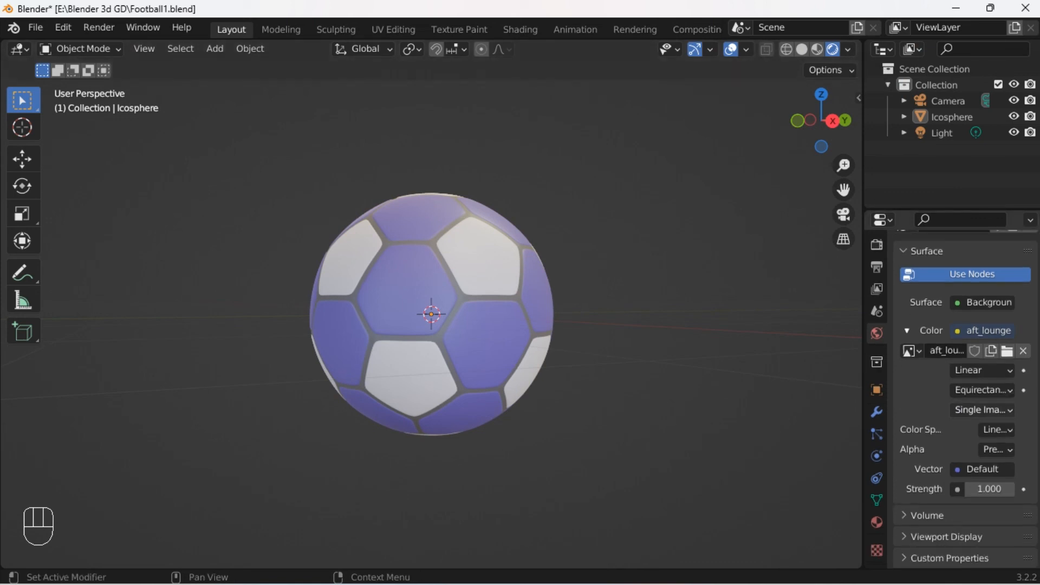
scroll(966, 398, "up", 2)
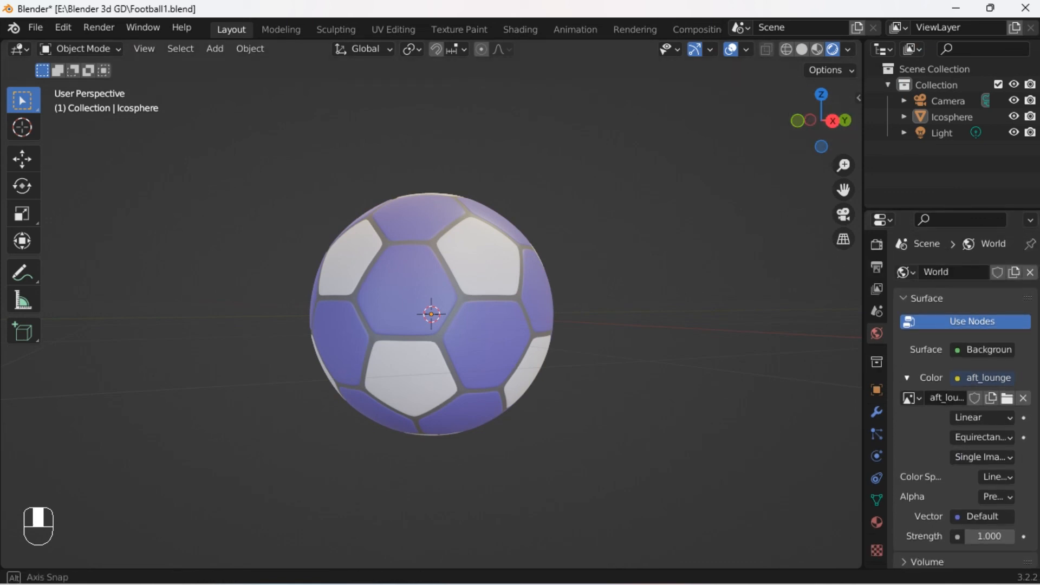
middle_click_drag(542, 315, 406, 358)
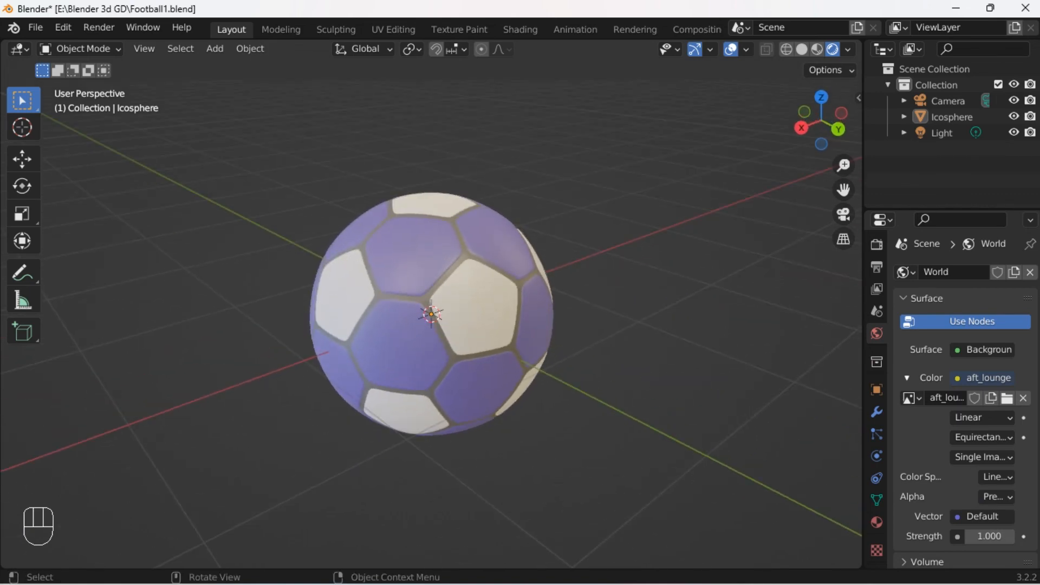
left_click(848, 50)
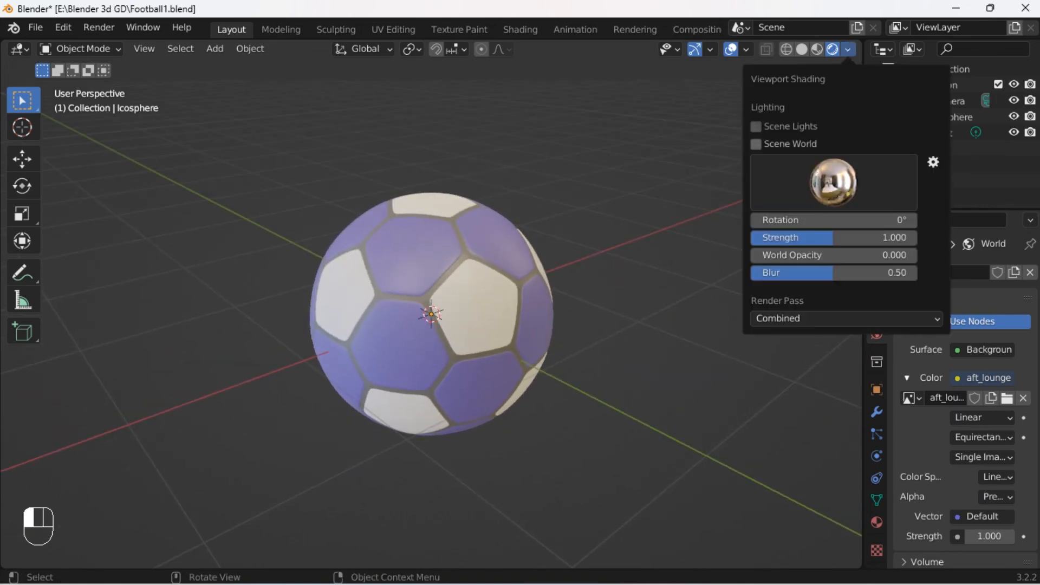
left_click(756, 144)
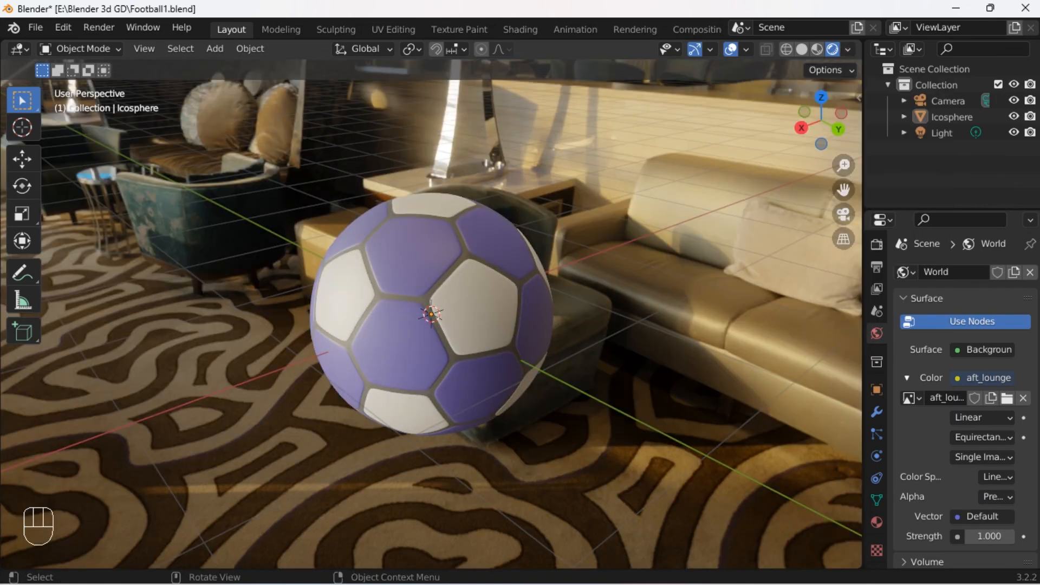
scroll(431, 314, "up", 2)
scroll(431, 314, "down", 1)
middle_click_drag(542, 314, 284, 309)
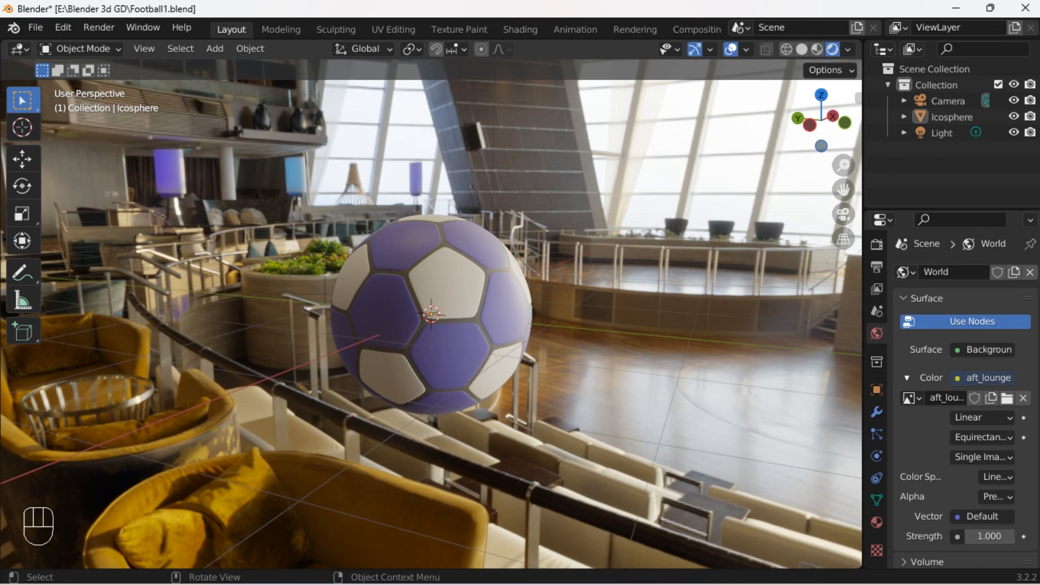
left_click(848, 49)
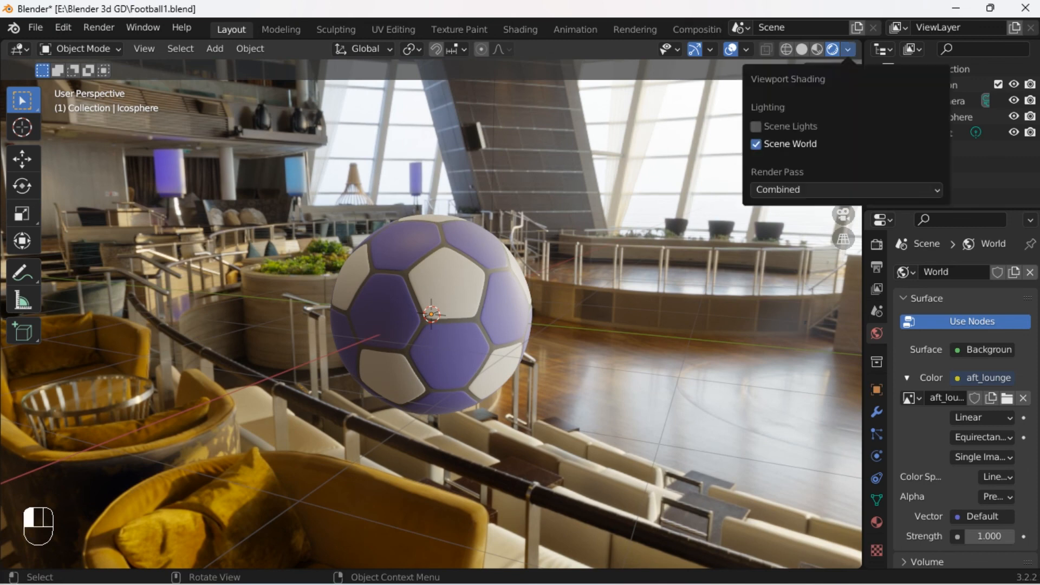
left_click(756, 143)
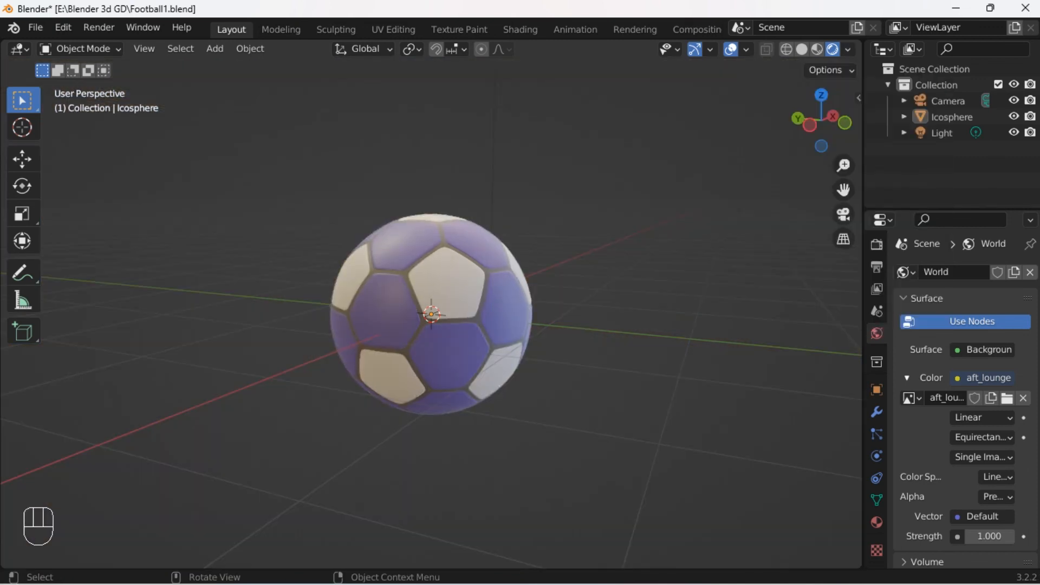
Frame the football closer in the viewport and save the changes to Football1.blend
middle_click_drag(380, 325, 358, 317)
scroll(431, 315, "up", 1)
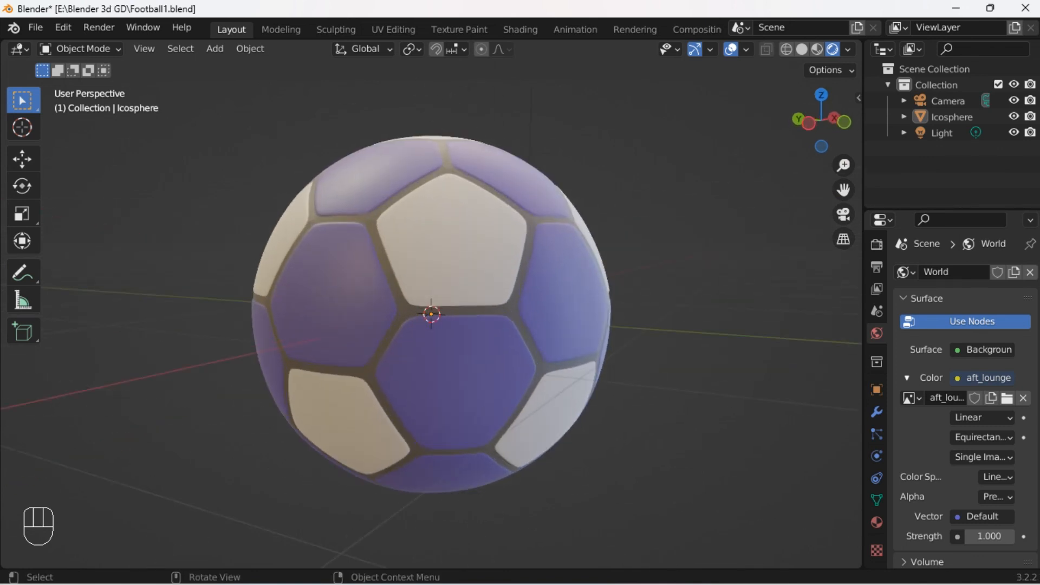
key("ctrl+s")
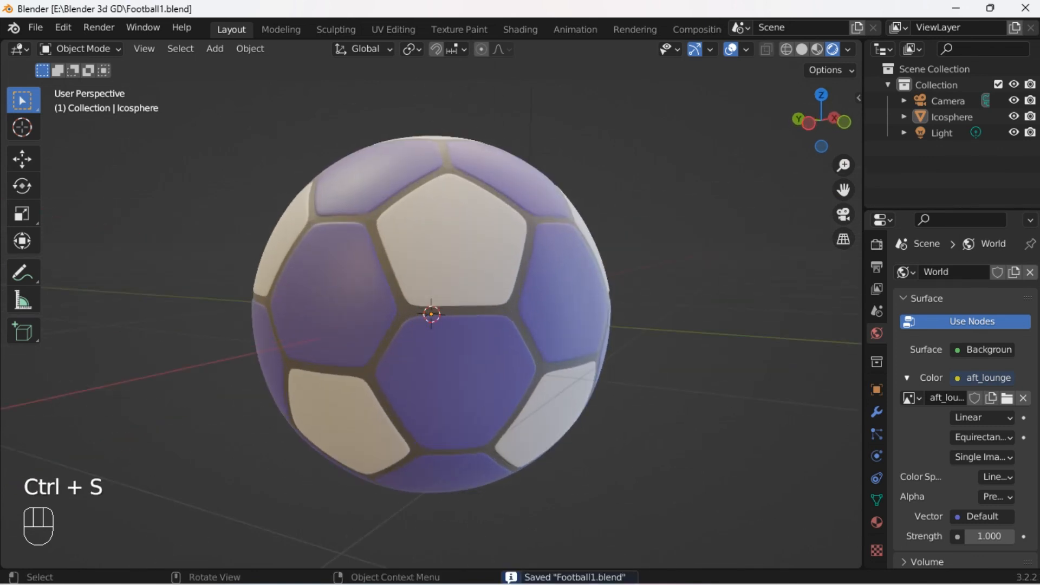